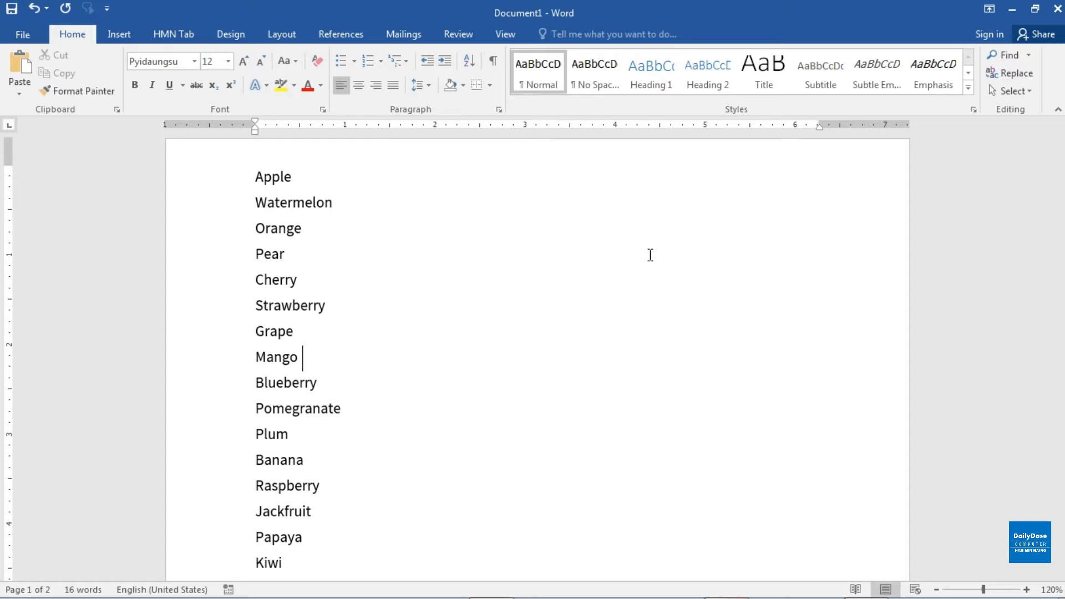
# Number the first three fruit lines manually by adding "1.", "2." and "3." before Apple, Watermelon and Orange
pyautogui.moveTo(254, 171); pyautogui.dragTo(347, 408)
pyautogui.click(372, 306)
pyautogui.click(254, 177)
pyautogui.write('1.')
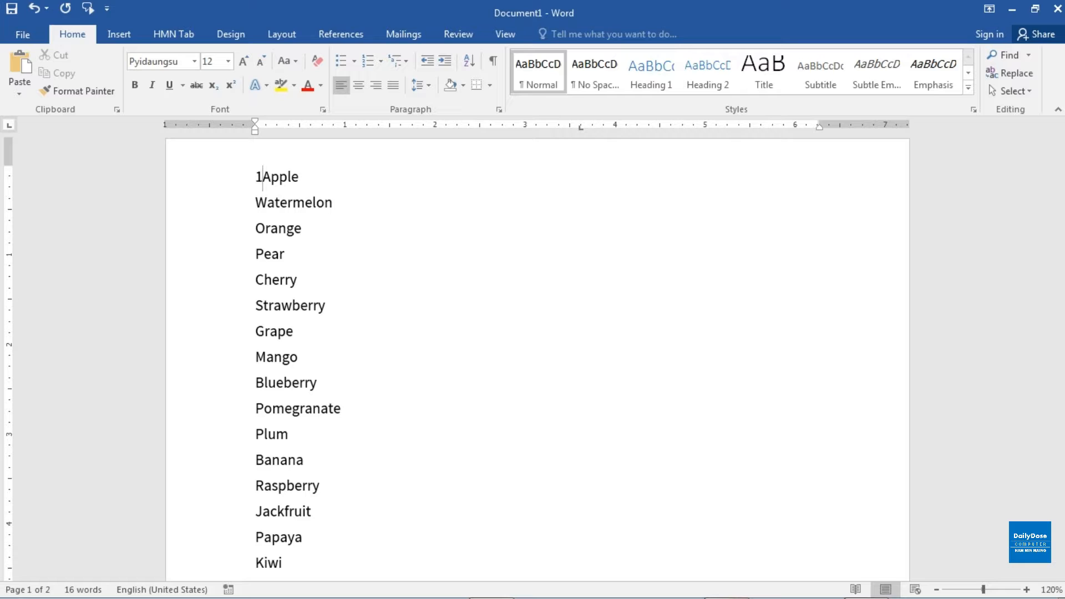
pyautogui.click(257, 207)
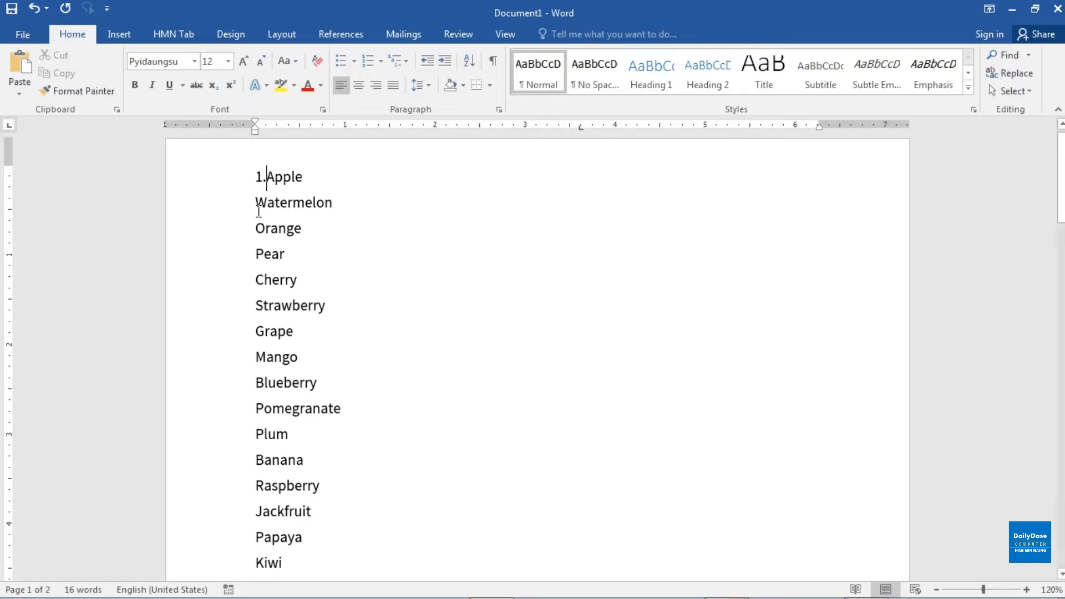
pyautogui.write('2.')
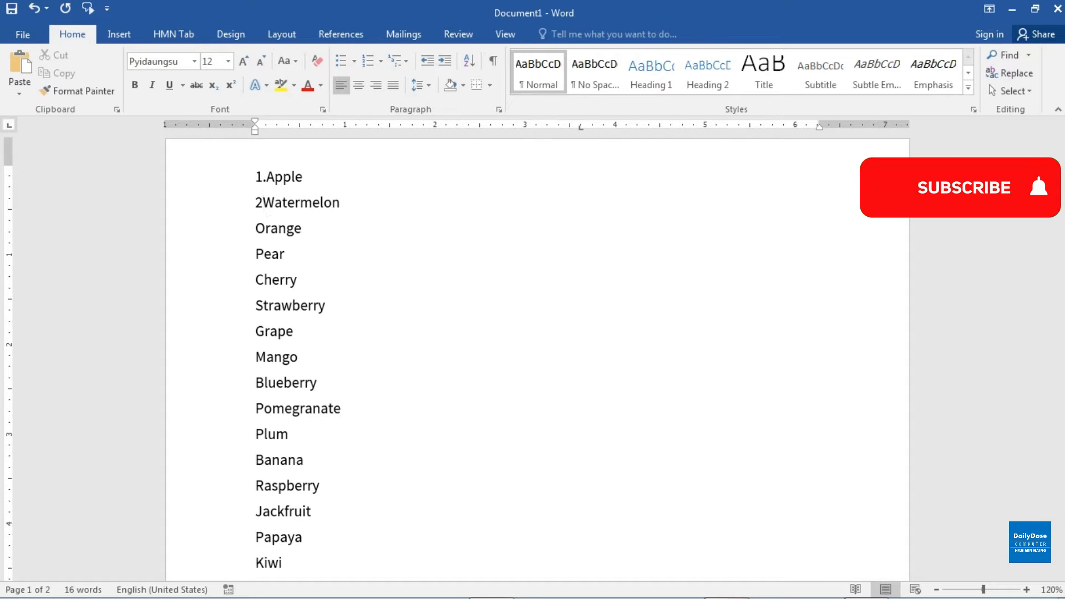
pyautogui.click(257, 227)
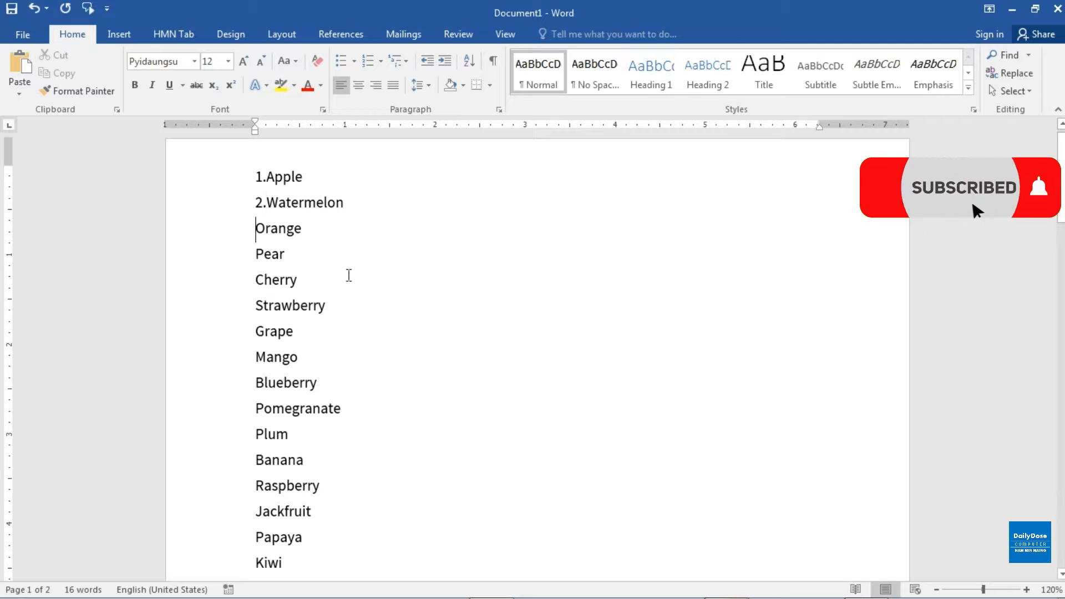
pyautogui.write('3.')
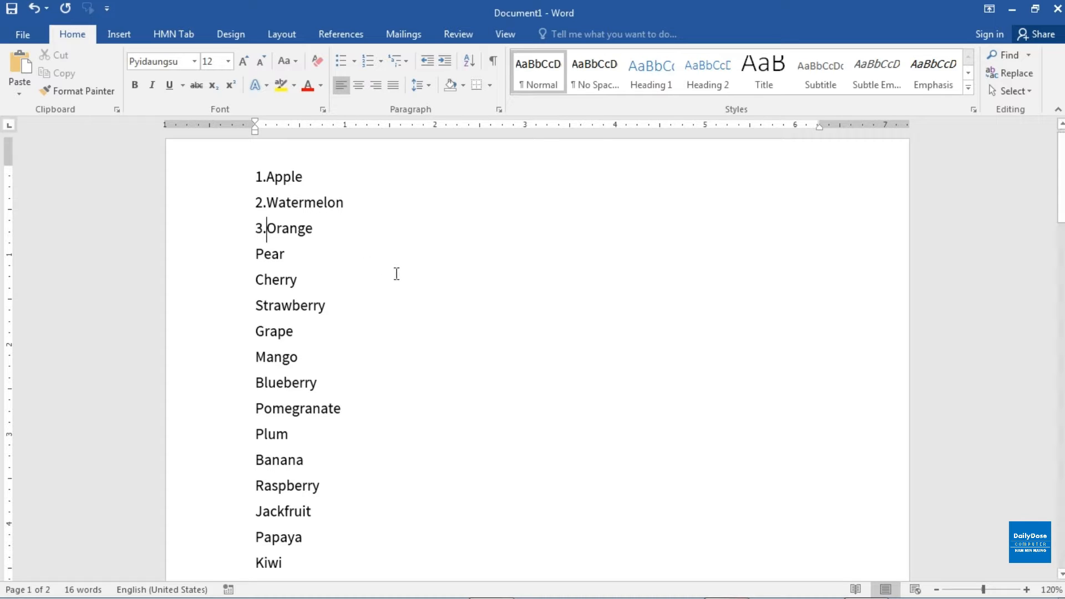
# Undo the manually entered numbers before Apple, Watermelon and Orange
pyautogui.click(37, 9)
pyautogui.click(37, 9)
pyautogui.click(38, 9)
pyautogui.click(38, 9)
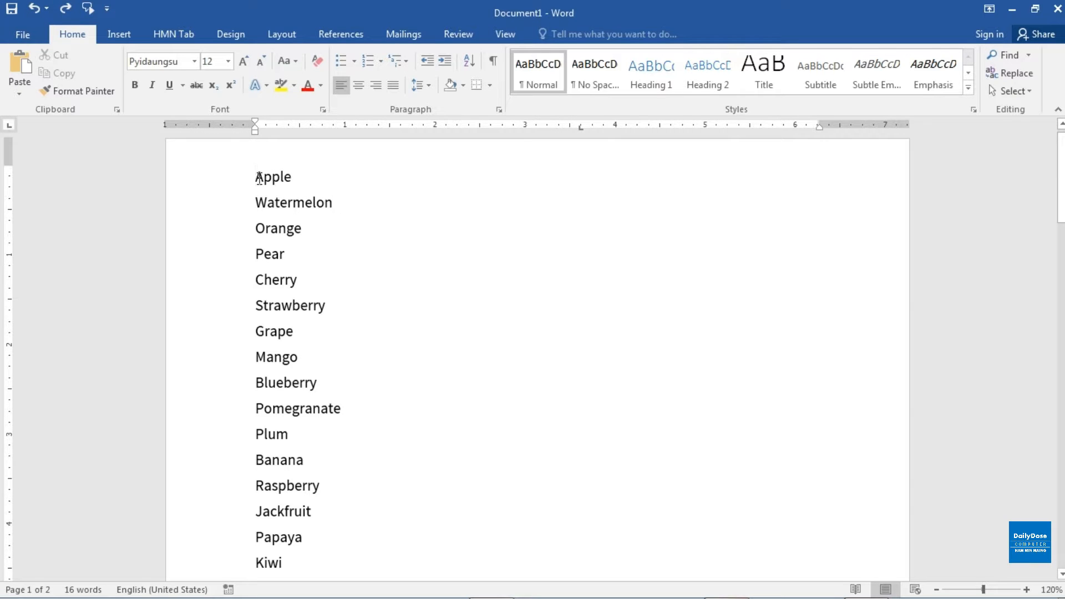
# Apply the "1. 2. 3." numbering format to the whole fruit list from Apple to Kiwi
pyautogui.moveTo(256, 178); pyautogui.dragTo(340, 554)
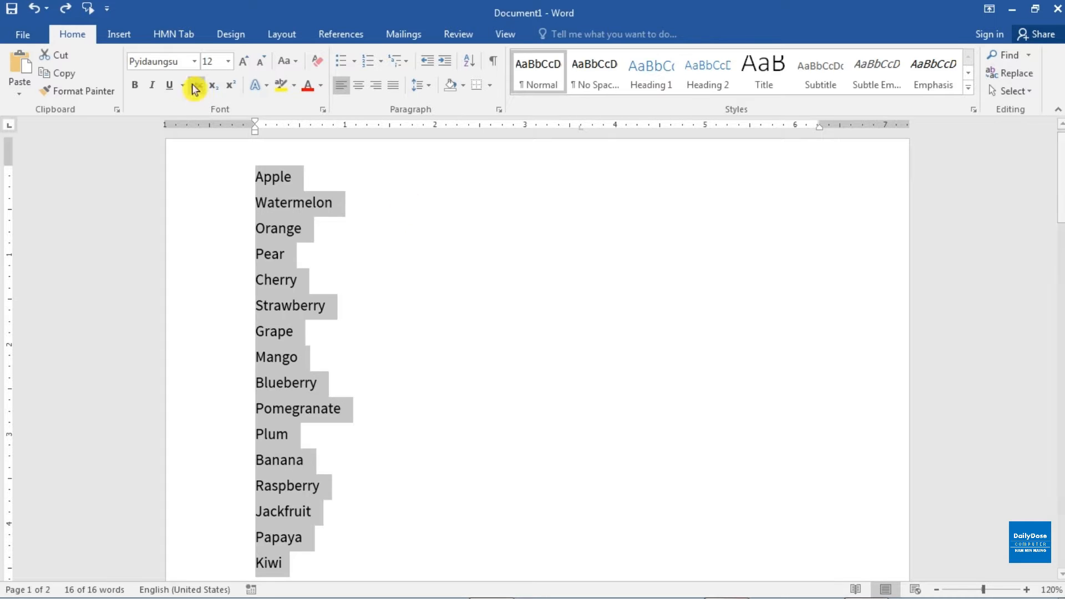
pyautogui.click(381, 63)
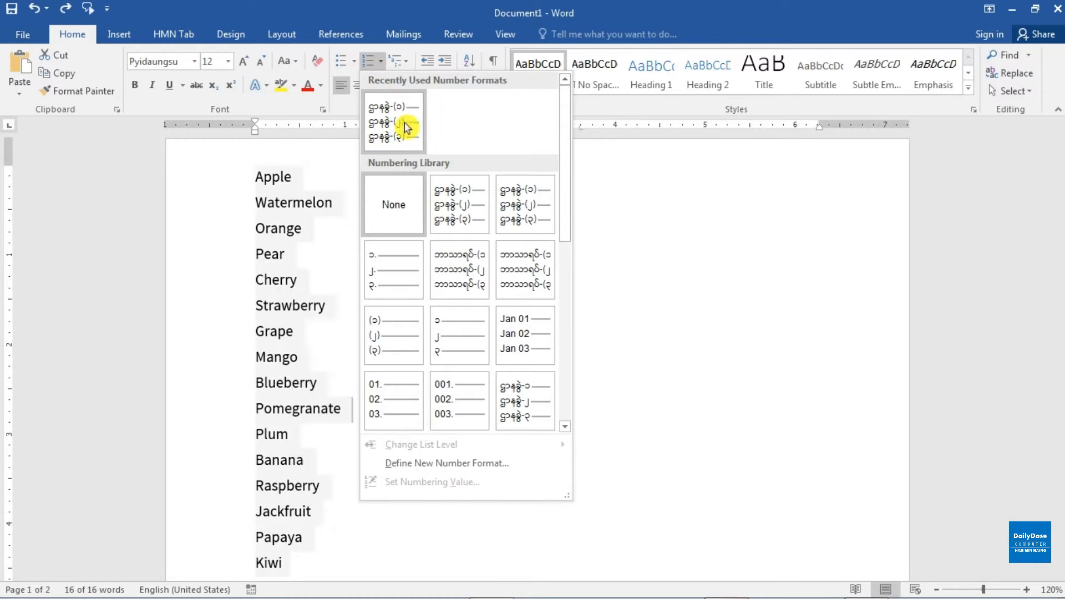
pyautogui.scroll(-5, 450, 298)
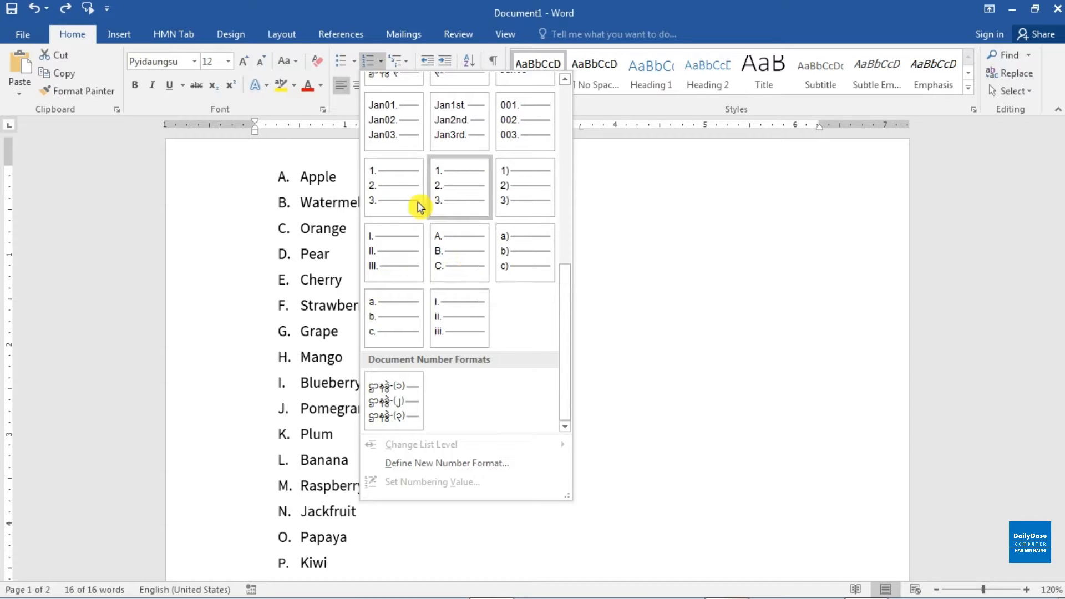
pyautogui.click(456, 191)
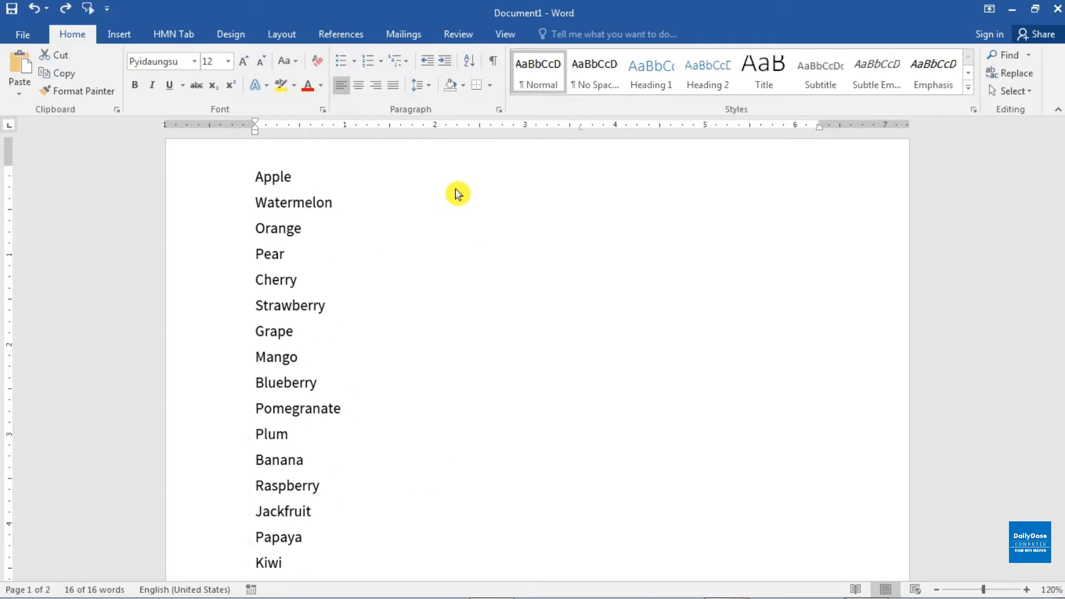
pyautogui.click(395, 254)
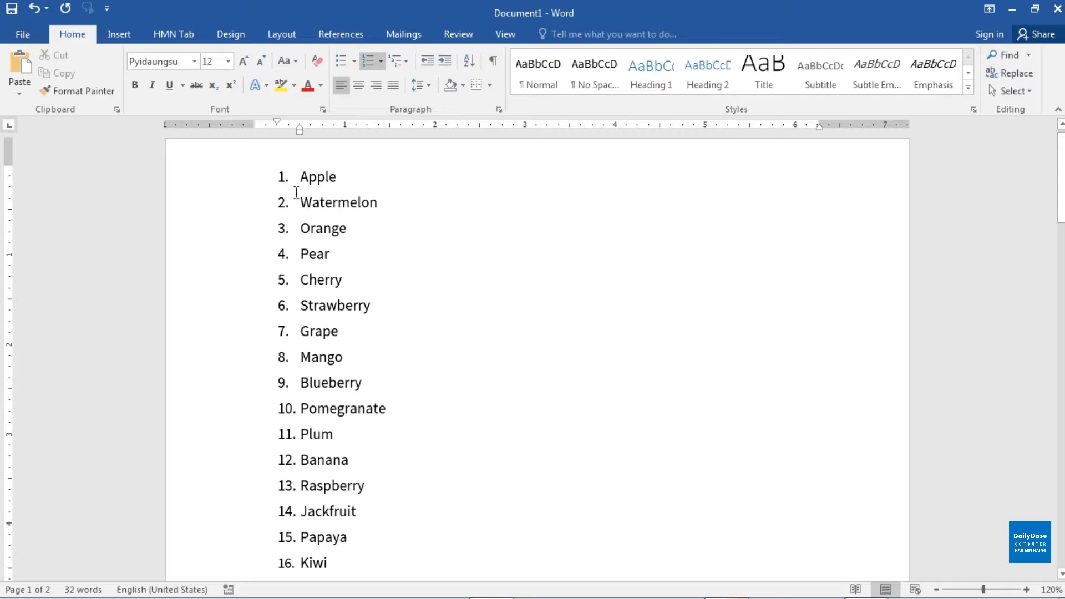
# Adjust the fruit list's indents so that each number is followed by Nothing
pyautogui.click(301, 176)
pyautogui.rightClick(302, 176)
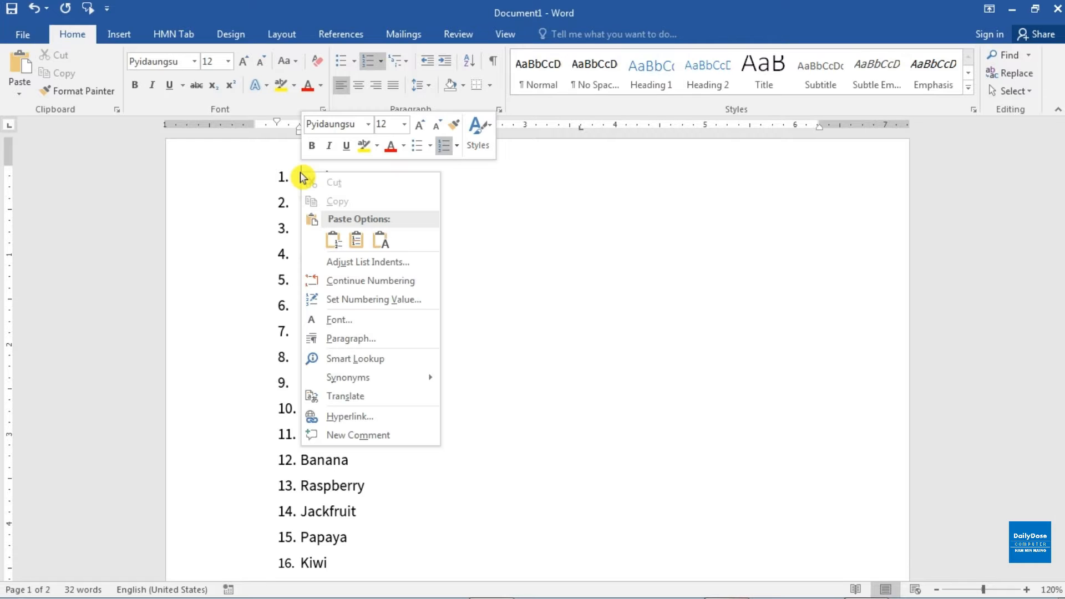
pyautogui.click(415, 266)
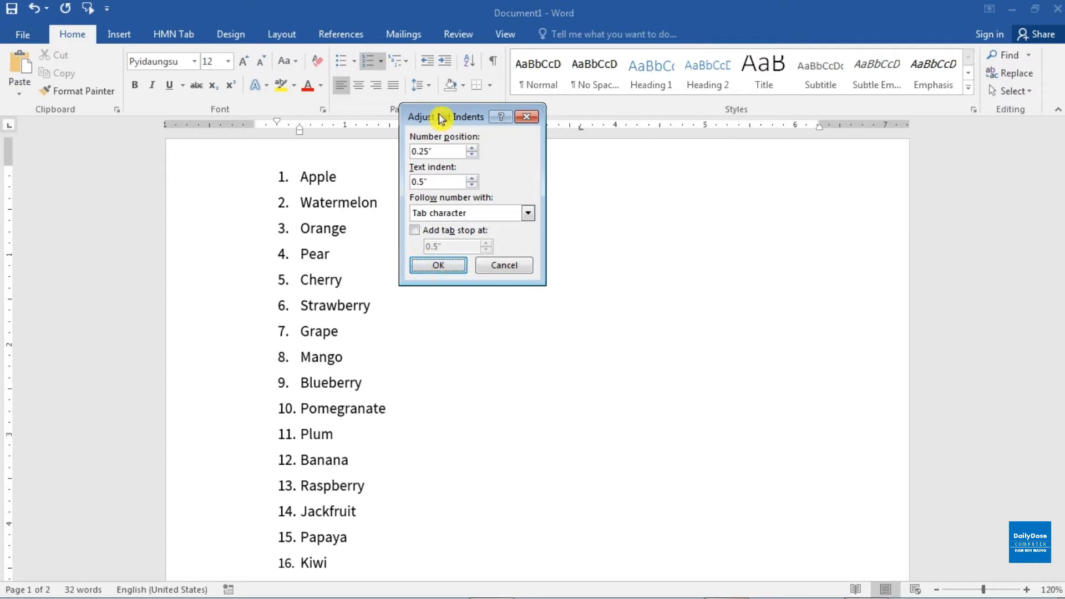
pyautogui.moveTo(438, 113); pyautogui.dragTo(417, 117)
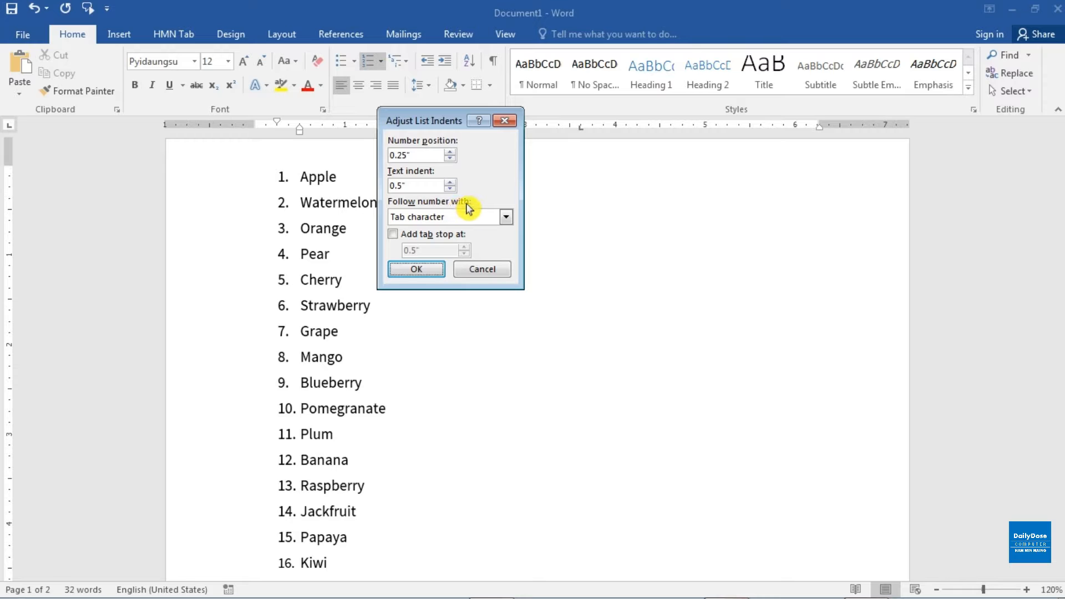
pyautogui.click(506, 218)
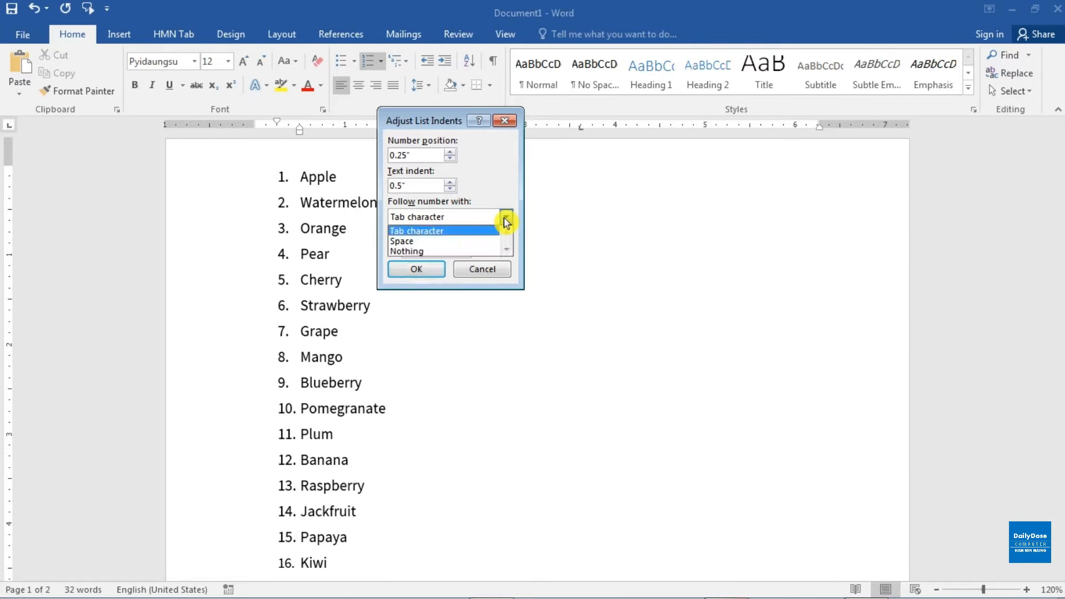
pyautogui.click(456, 232)
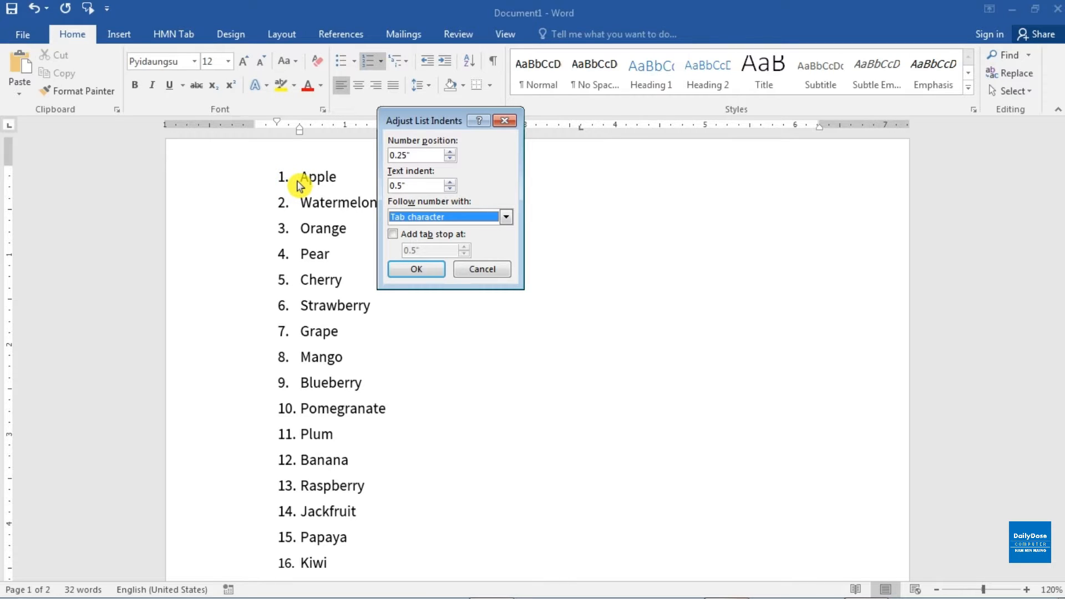
pyautogui.click(505, 219)
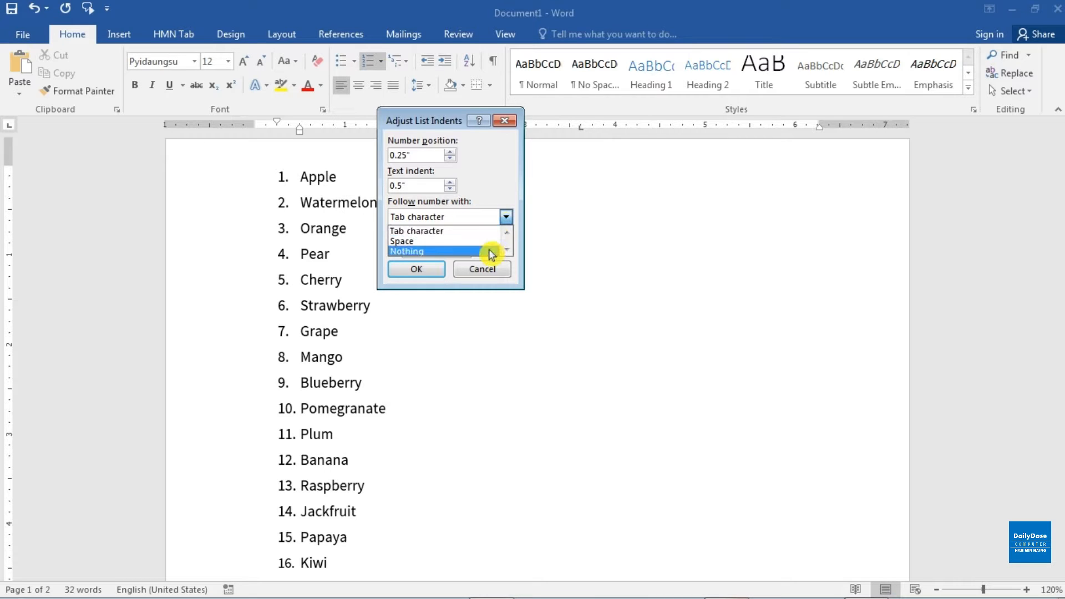
pyautogui.click(434, 252)
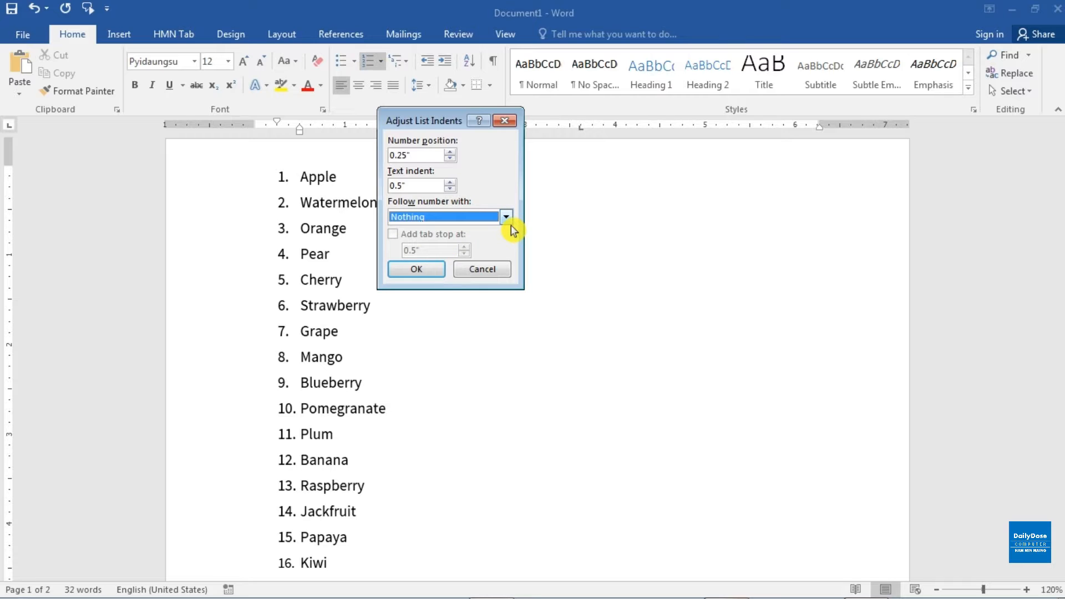
pyautogui.click(430, 269)
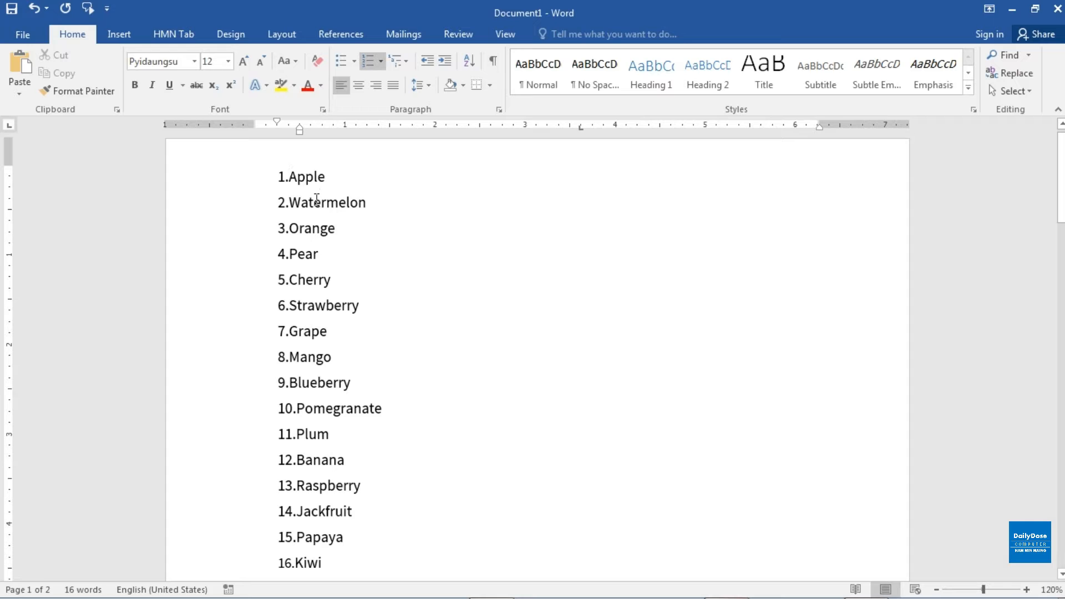
pyautogui.moveTo(290, 176); pyautogui.dragTo(350, 560)
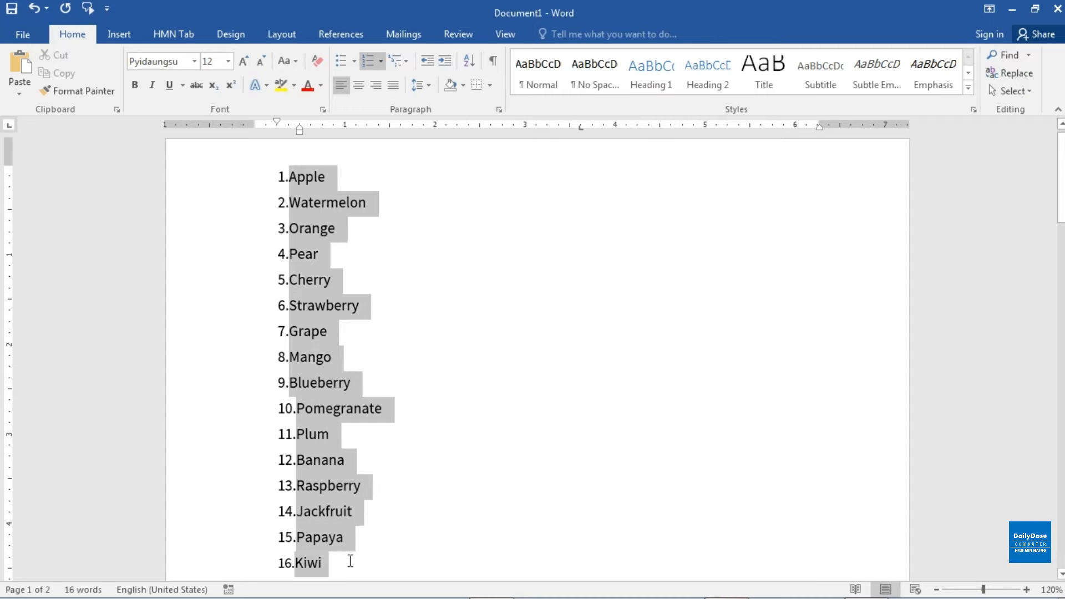
pyautogui.click(349, 233)
pyautogui.click(329, 177)
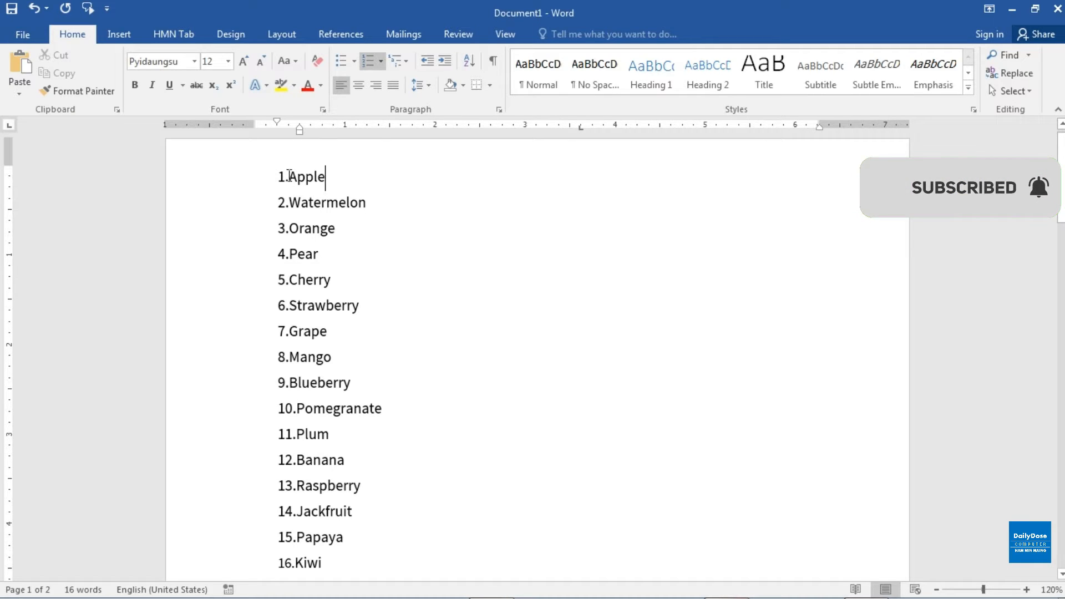
# Adjust the fruit list's indents so that each number is followed by a Space
pyautogui.click(289, 176)
pyautogui.click(289, 177)
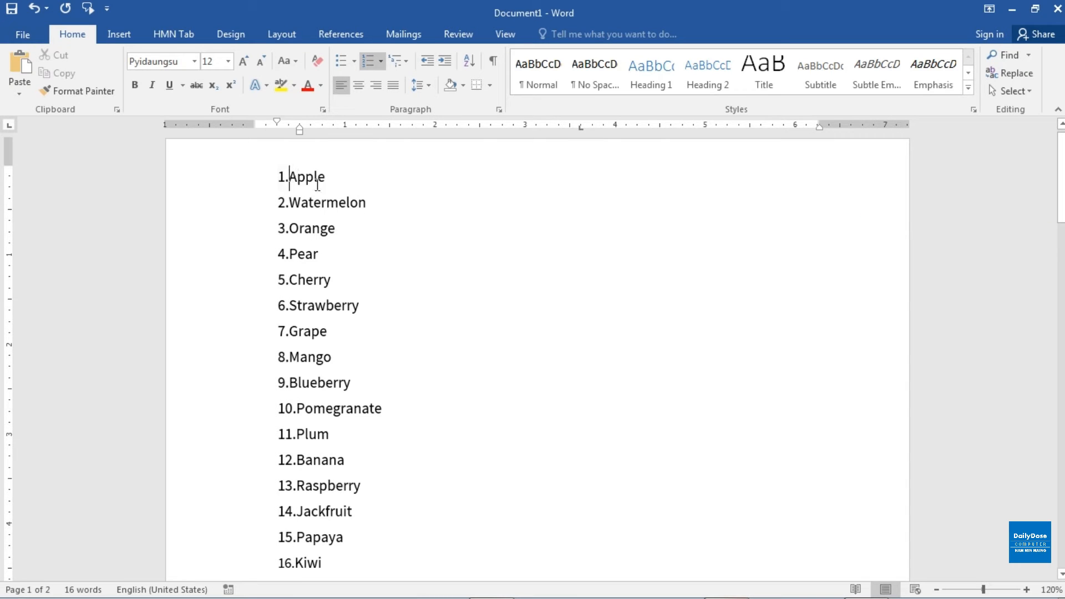
pyautogui.rightClick(289, 175)
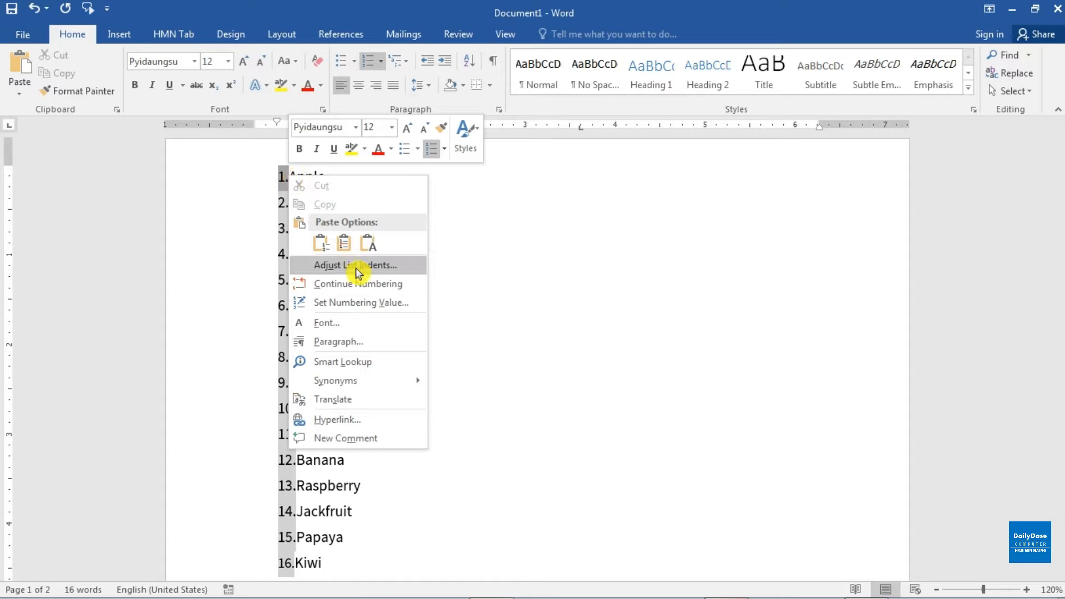
pyautogui.click(406, 271)
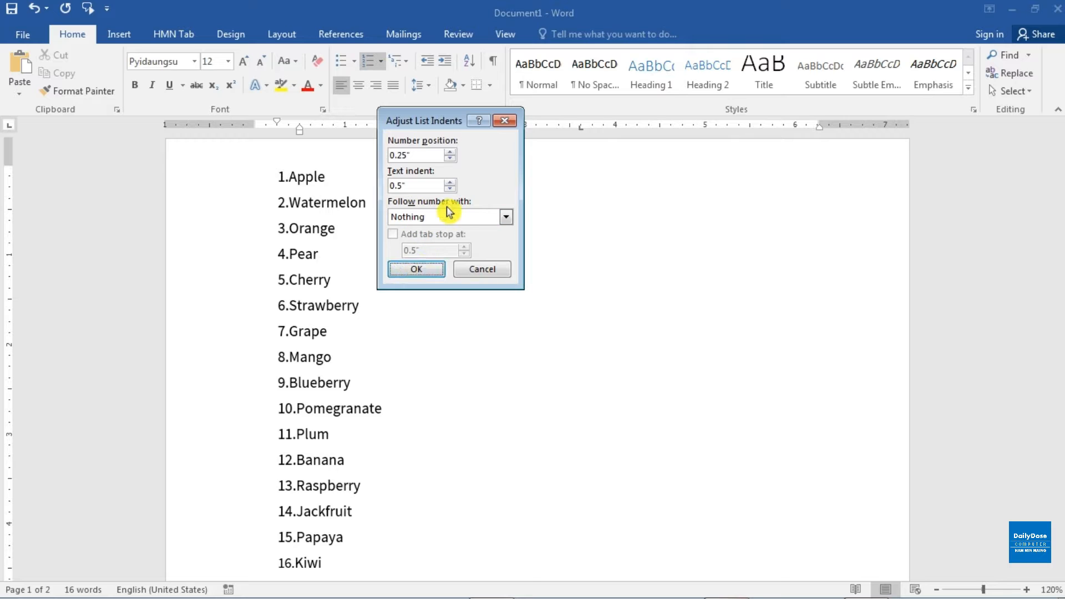
pyautogui.click(507, 219)
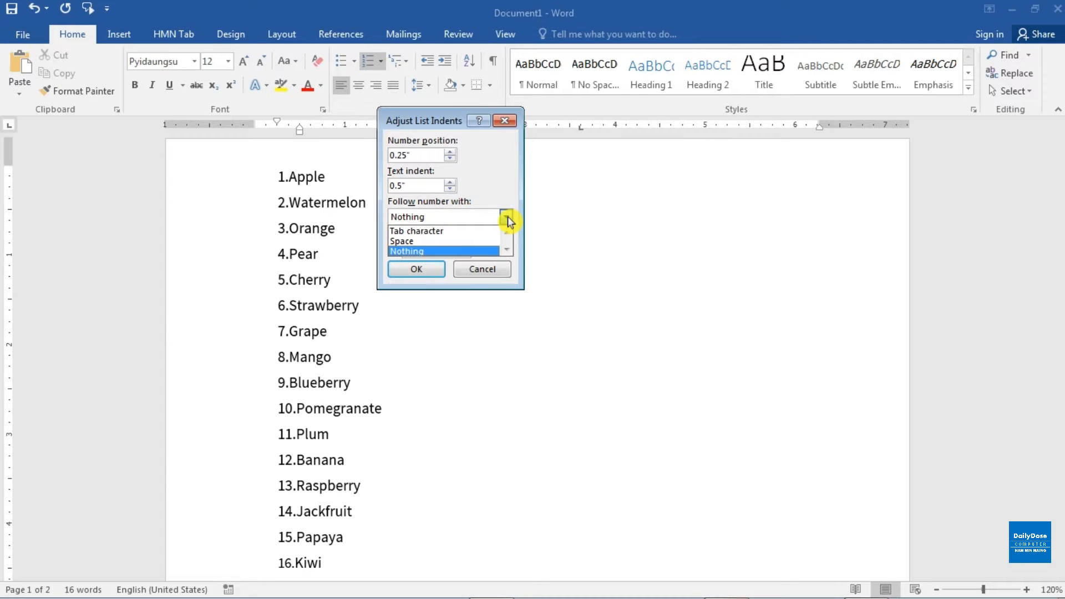
pyautogui.click(437, 243)
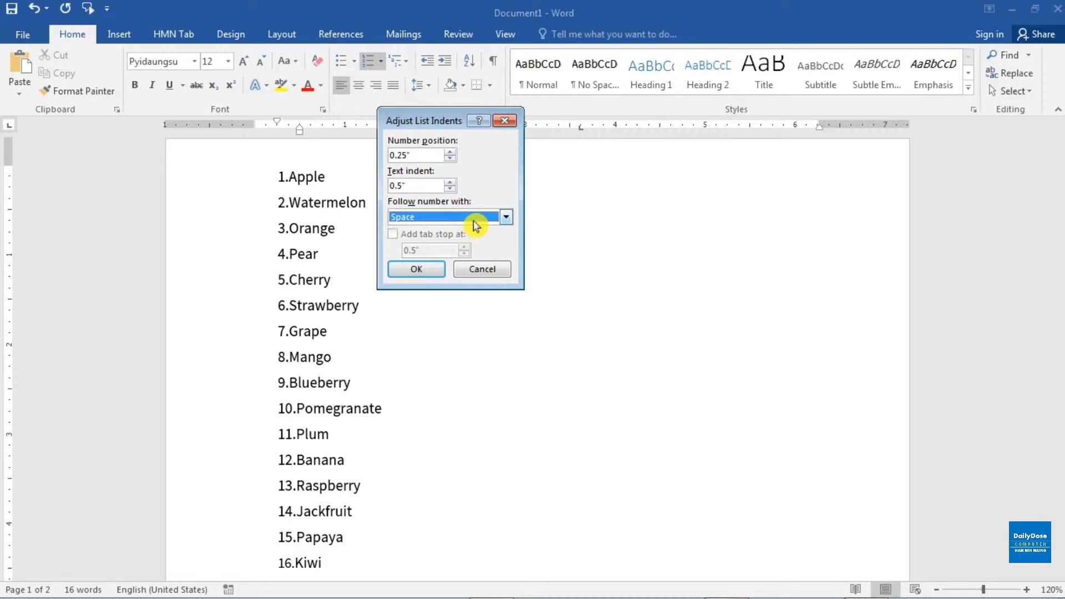
pyautogui.click(411, 273)
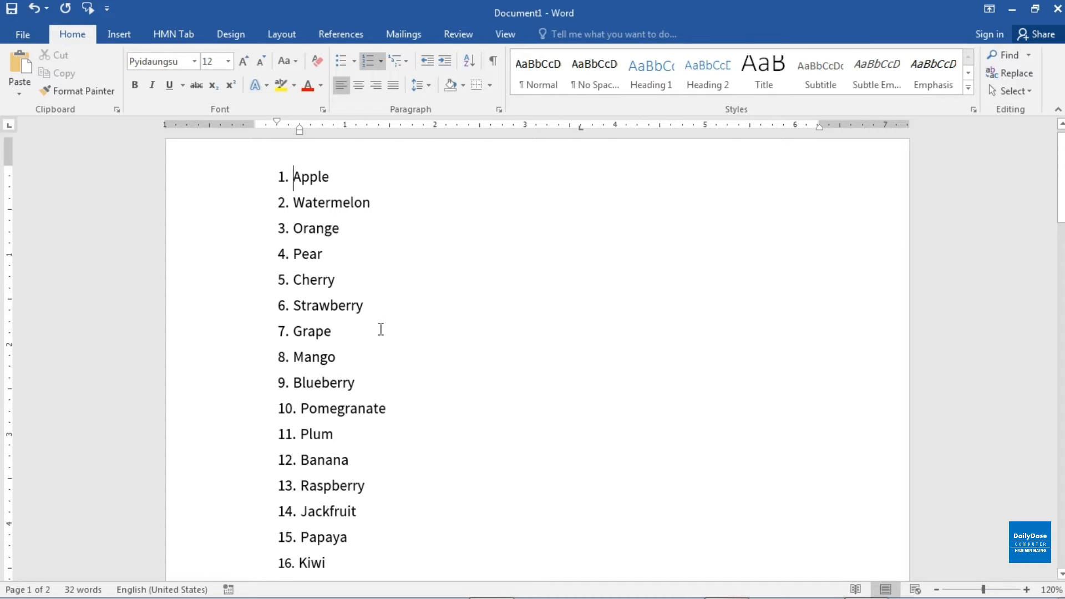
# Set the fruit list's starting number to 100 as a new list
pyautogui.rightClick(296, 177)
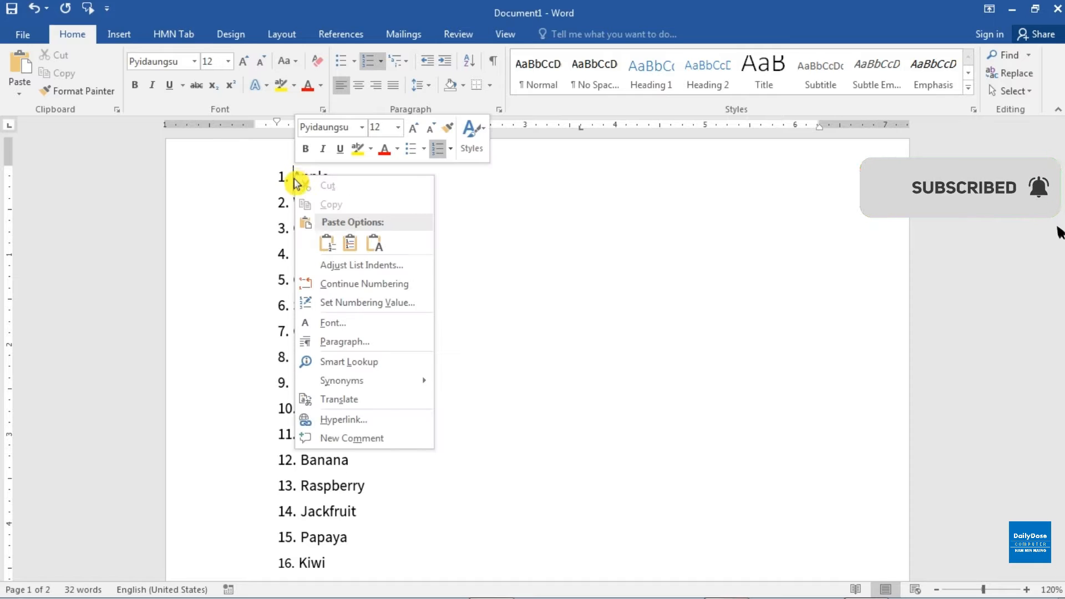
pyautogui.click(423, 308)
pyautogui.moveTo(443, 122); pyautogui.dragTo(438, 144)
pyautogui.click(404, 225)
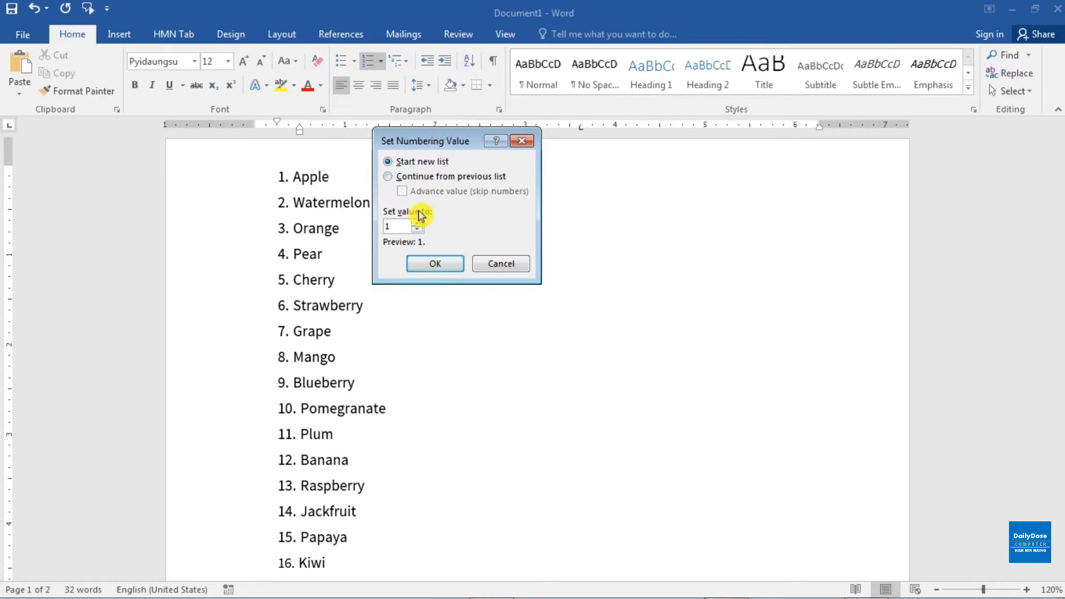
pyautogui.click(401, 228)
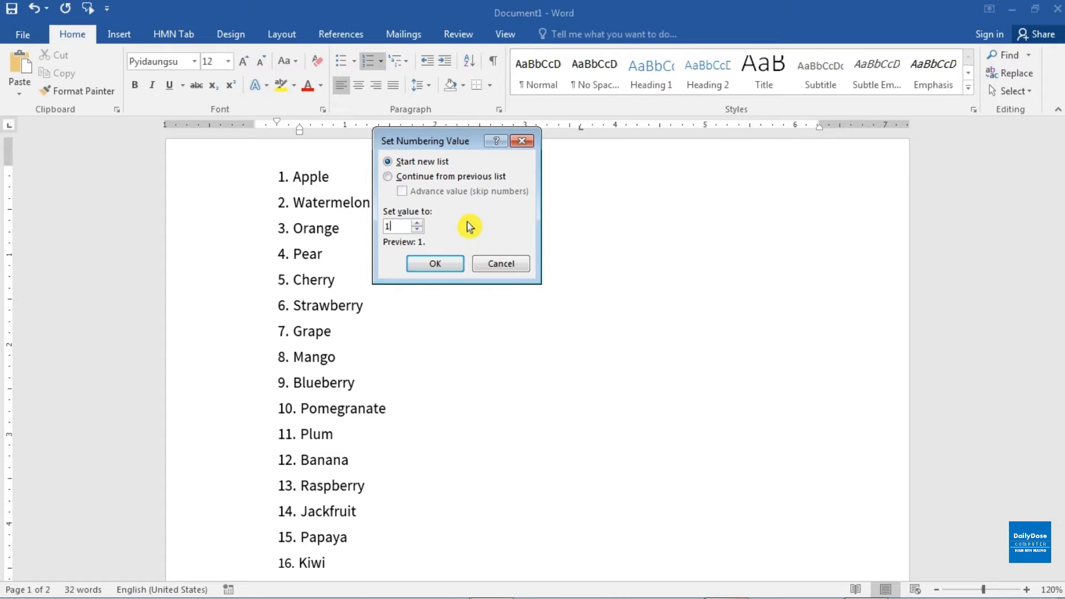
pyautogui.write('00')
pyautogui.click(438, 261)
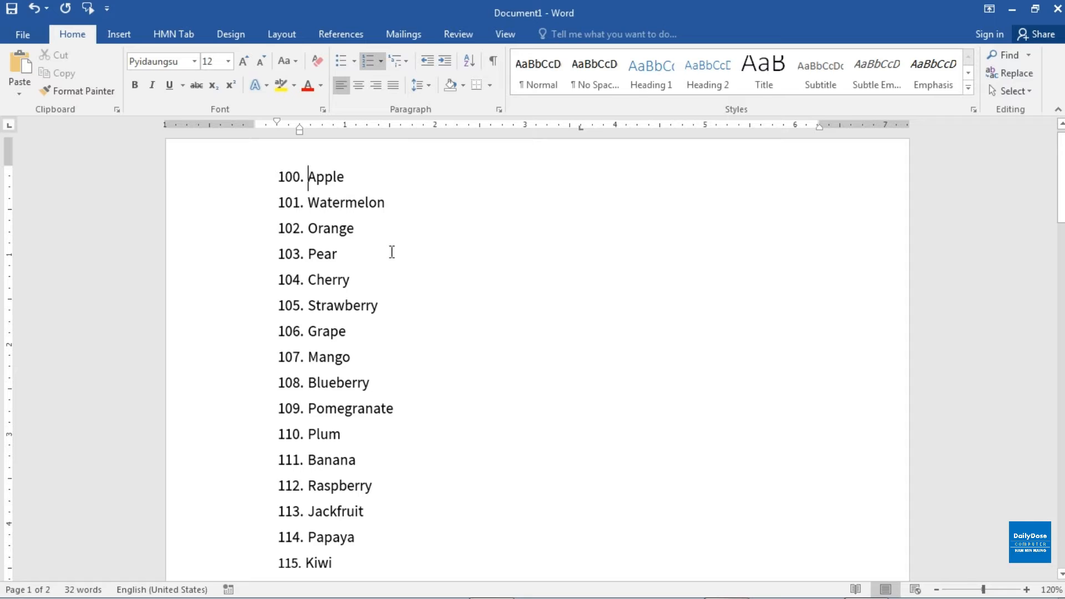
# Set the fruit list's starting number back to 1
pyautogui.rightClick(308, 177)
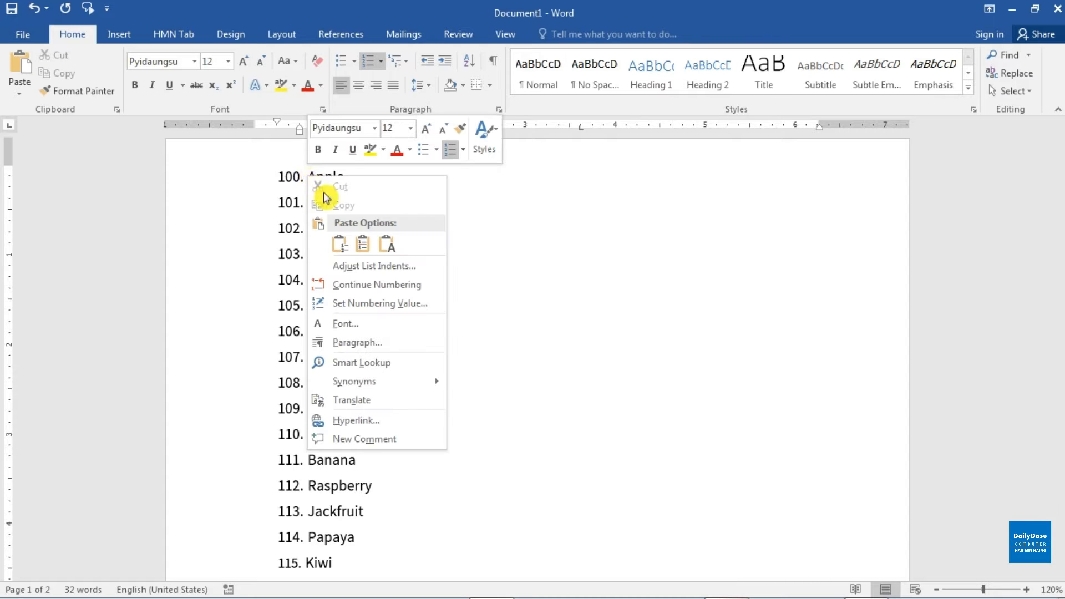
pyautogui.click(416, 303)
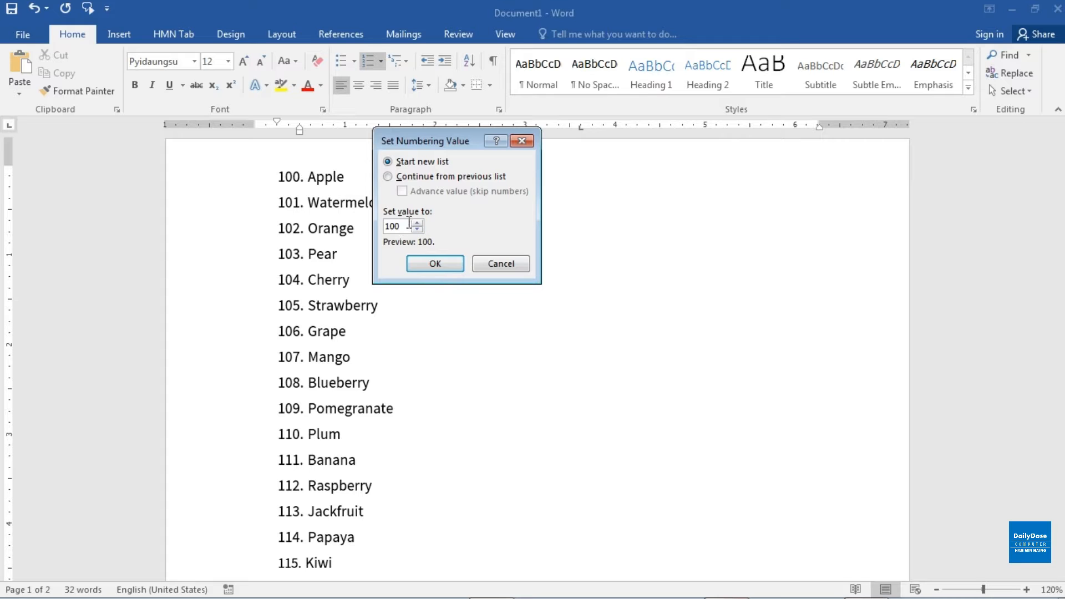
pyautogui.press('BackSpace')
pyautogui.press('BackSpace')
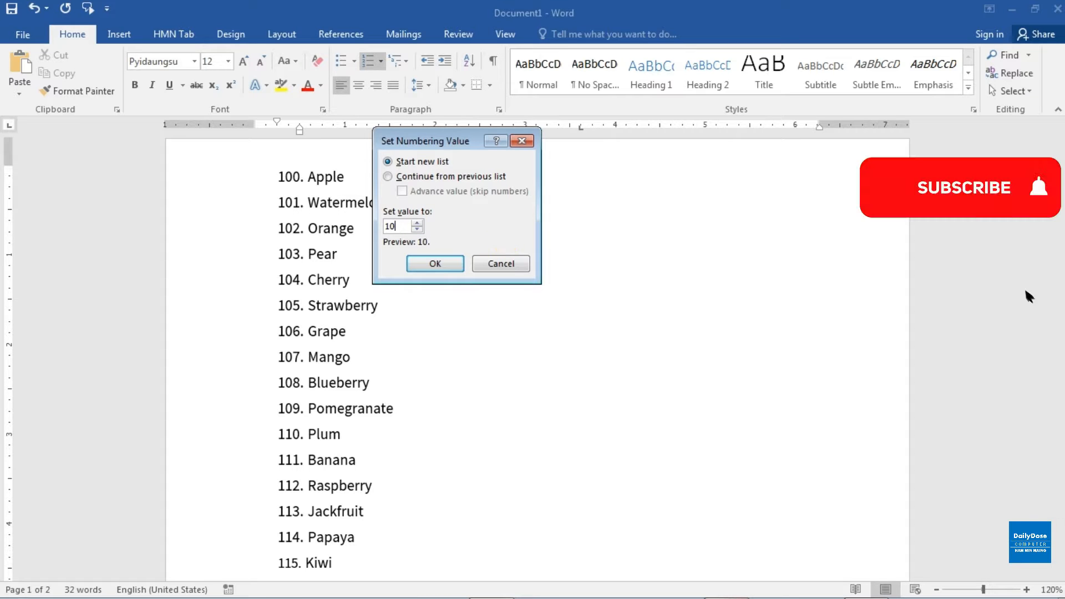
pyautogui.click(435, 264)
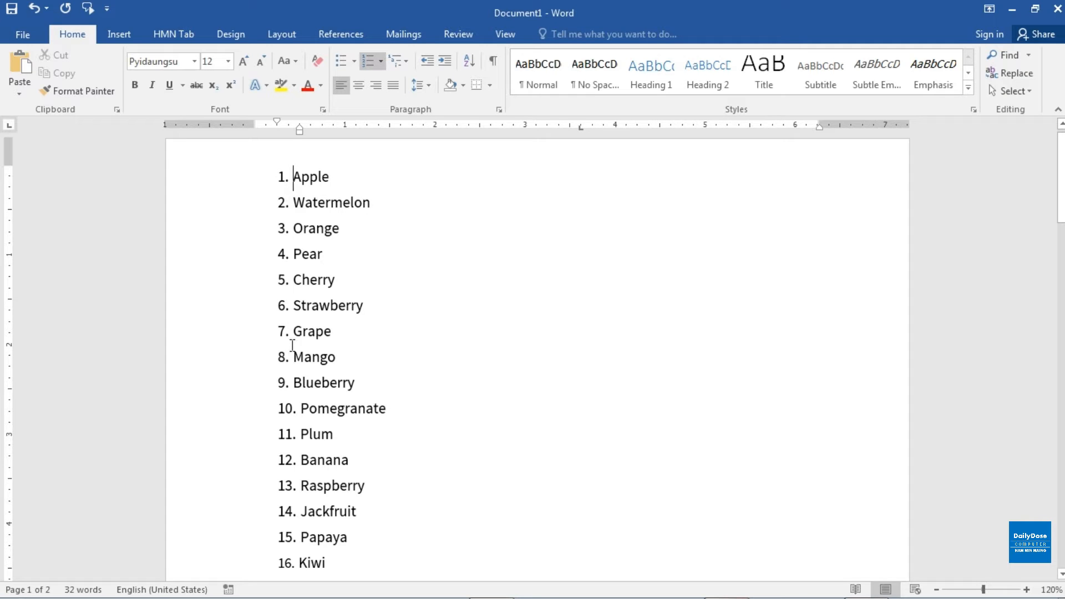
# Right-align the numbers of the fruit list items from Apple to Papaya by defining a new number format with Right alignment
pyautogui.click(288, 409)
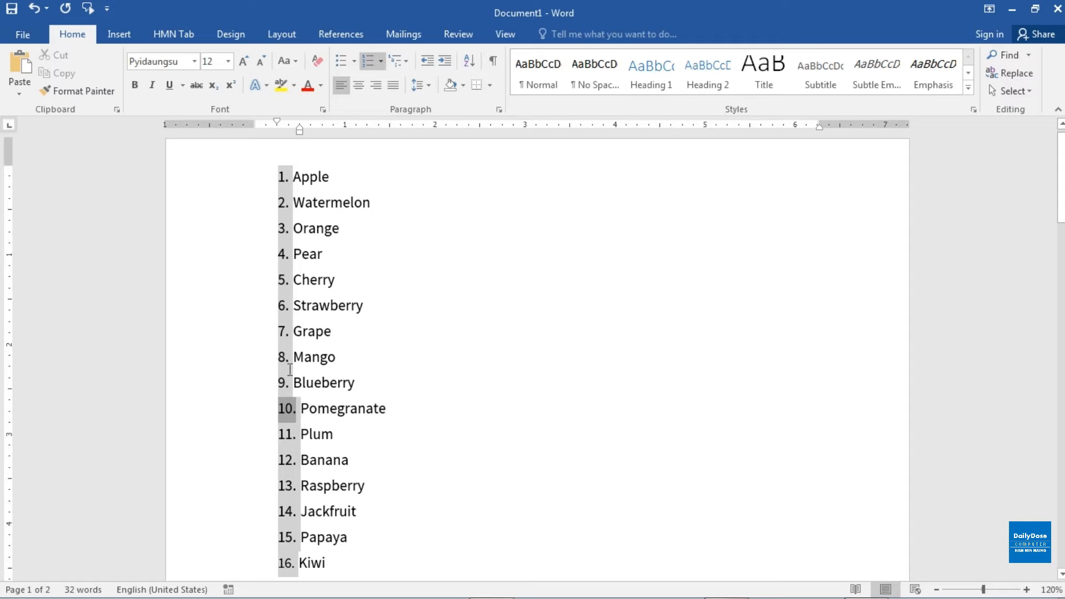
pyautogui.click(320, 187)
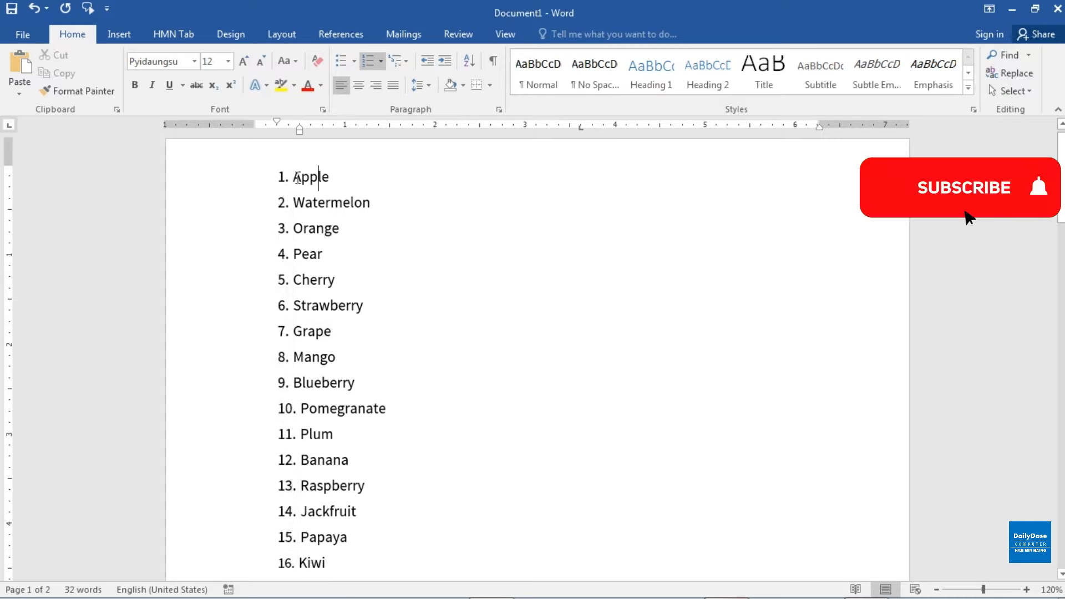
pyautogui.moveTo(294, 176)
pyautogui.mouseDown()
pyautogui.moveTo(357, 301)
pyautogui.moveTo(394, 553)
pyautogui.moveTo(397, 540)
pyautogui.mouseUp()
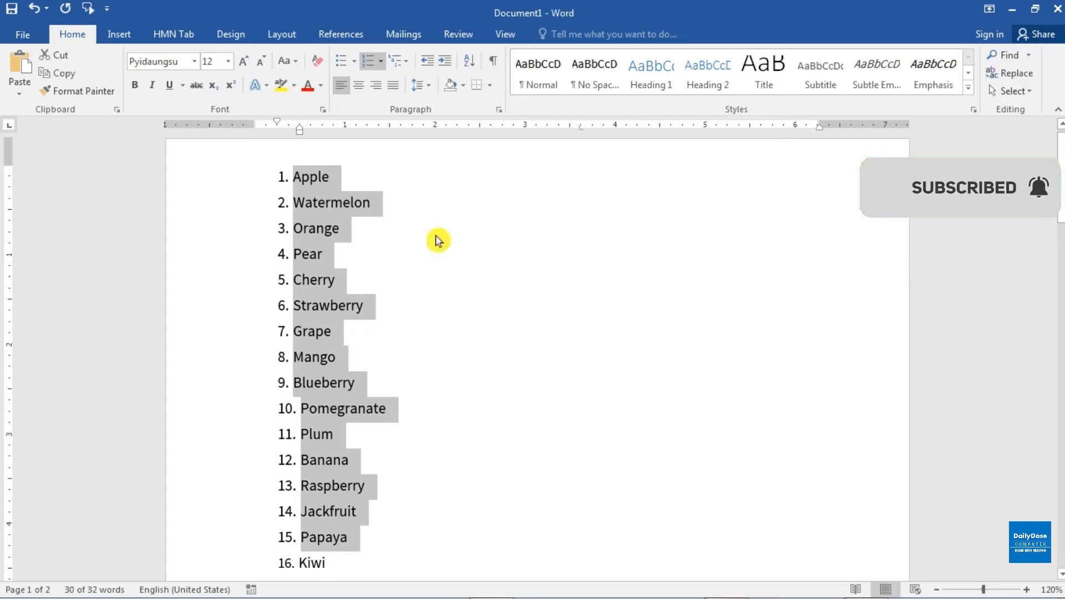
pyautogui.click(381, 61)
pyautogui.scroll(-5, 382, 67)
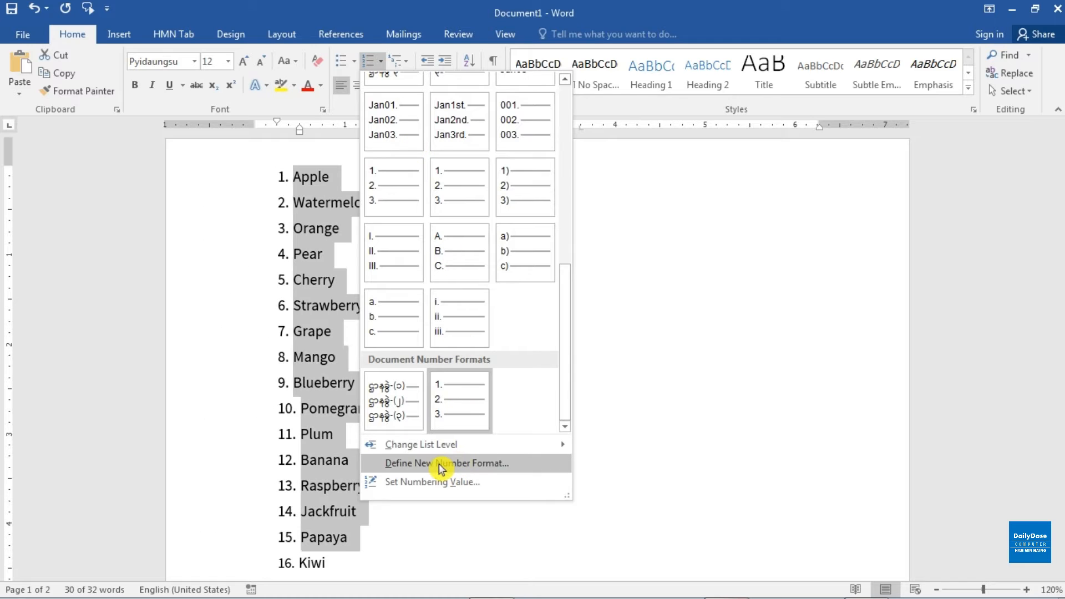
pyautogui.click(539, 472)
pyautogui.moveTo(475, 142); pyautogui.dragTo(454, 100)
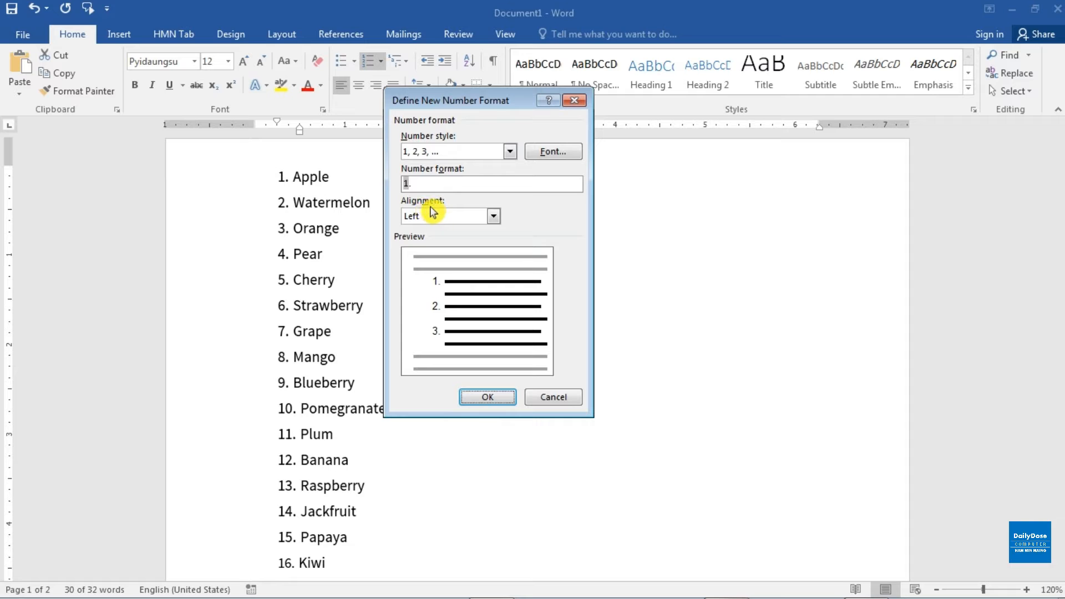
pyautogui.click(494, 218)
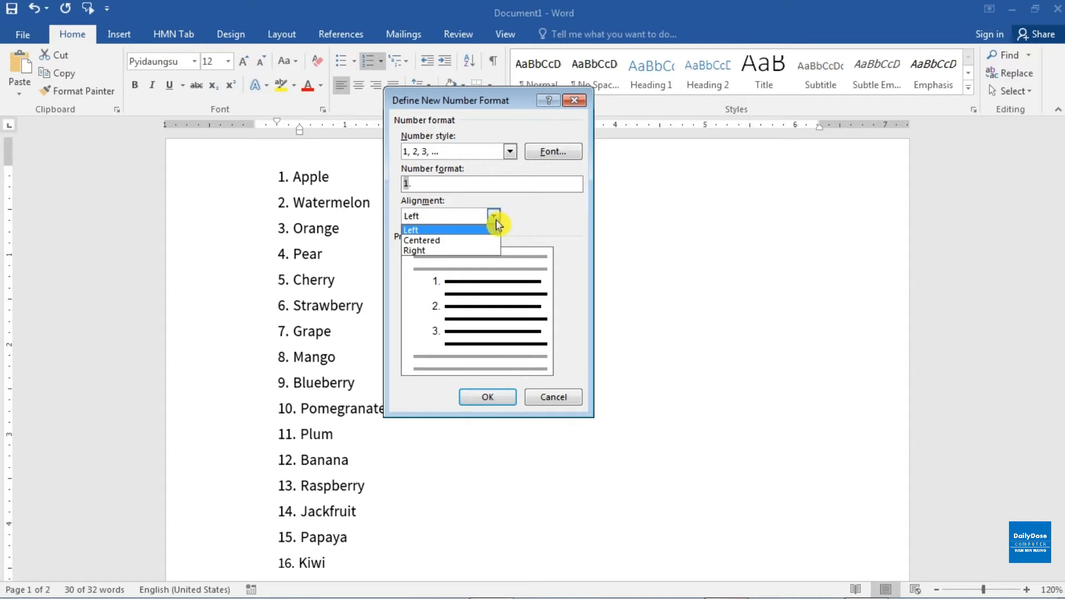
pyautogui.click(459, 252)
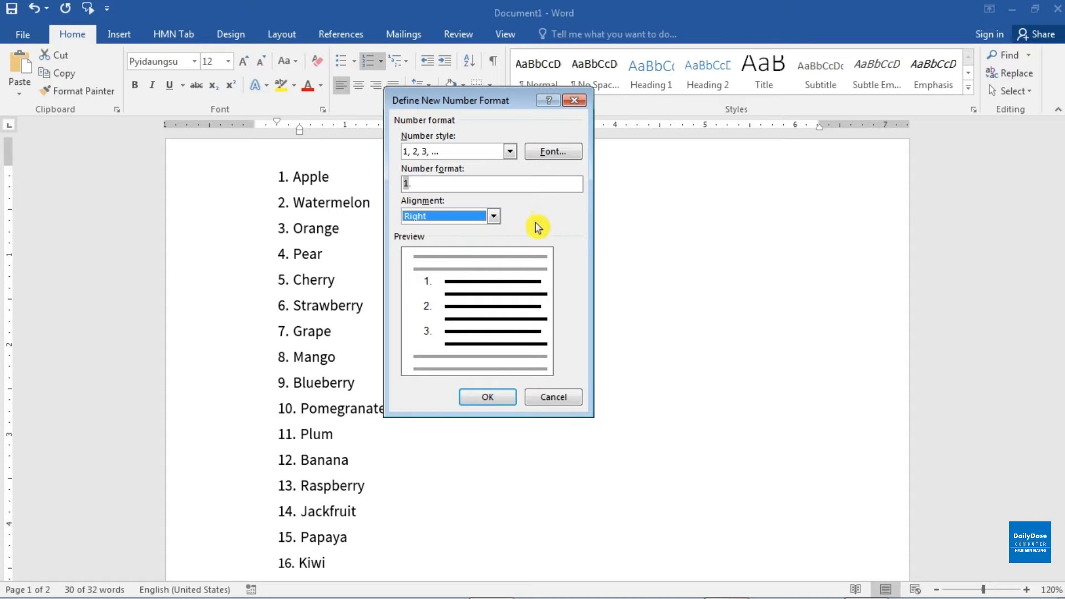
pyautogui.click(488, 398)
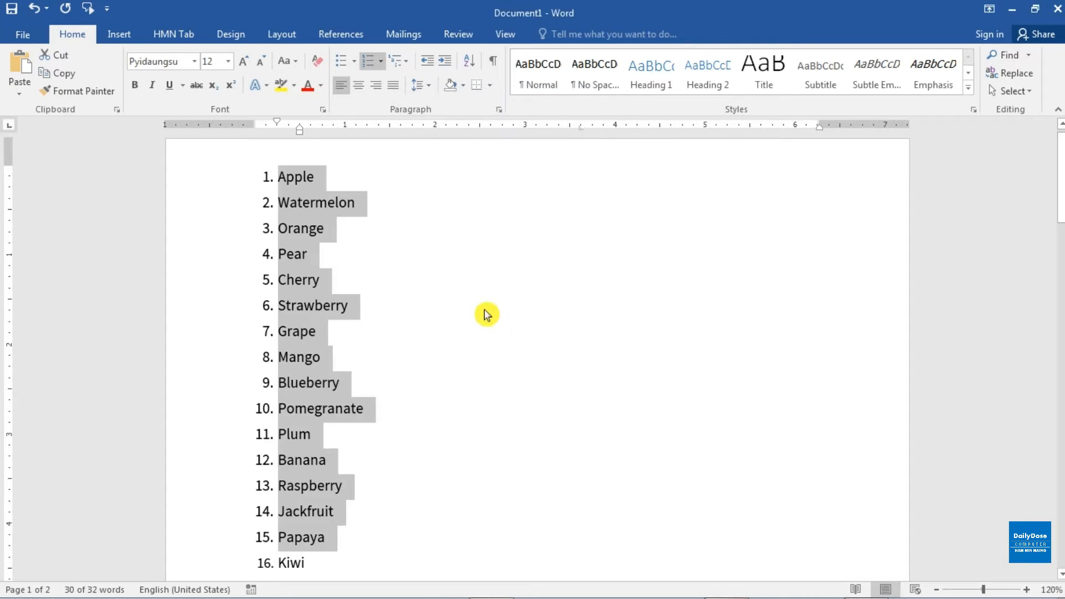
pyautogui.click(384, 471)
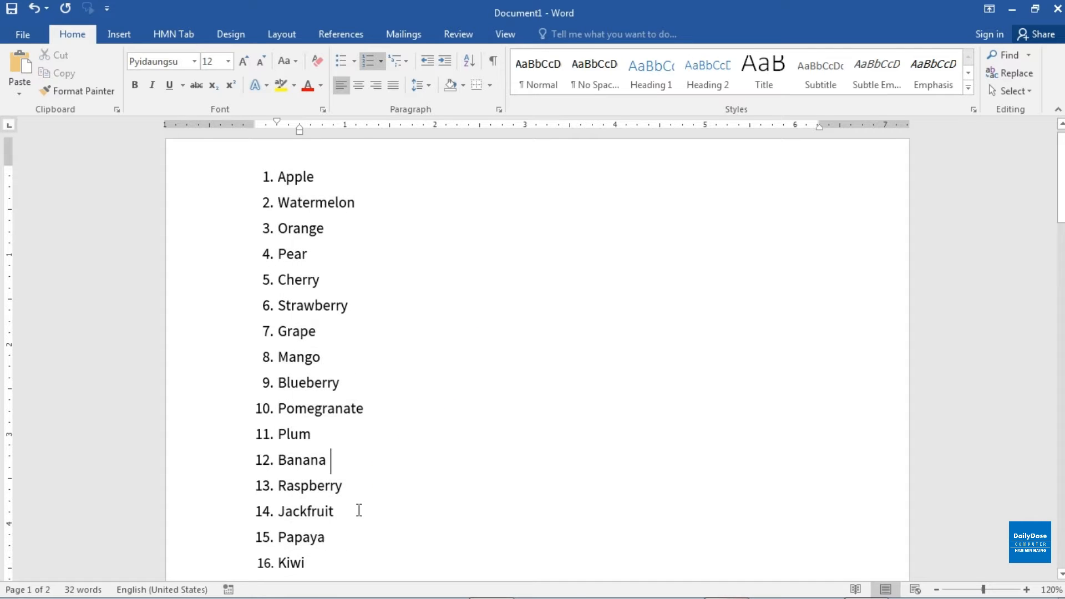
pyautogui.click(269, 384)
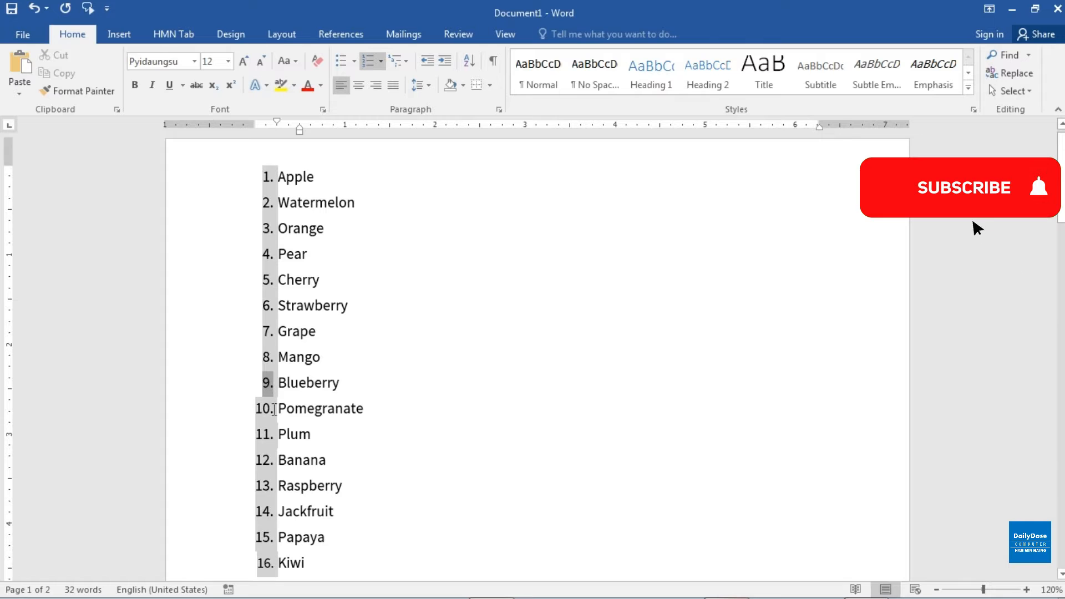
pyautogui.click(268, 411)
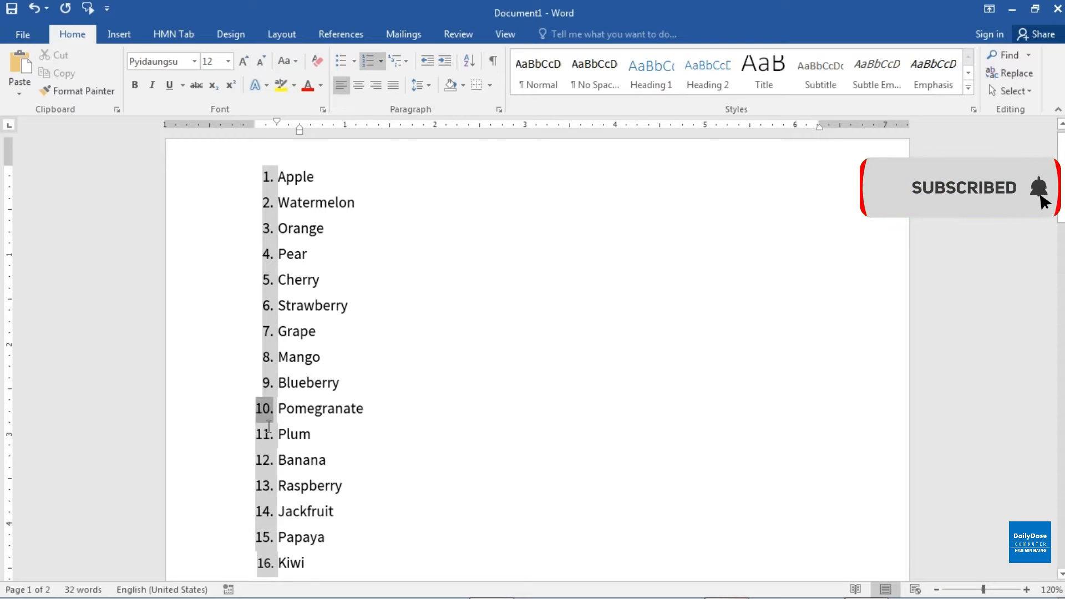
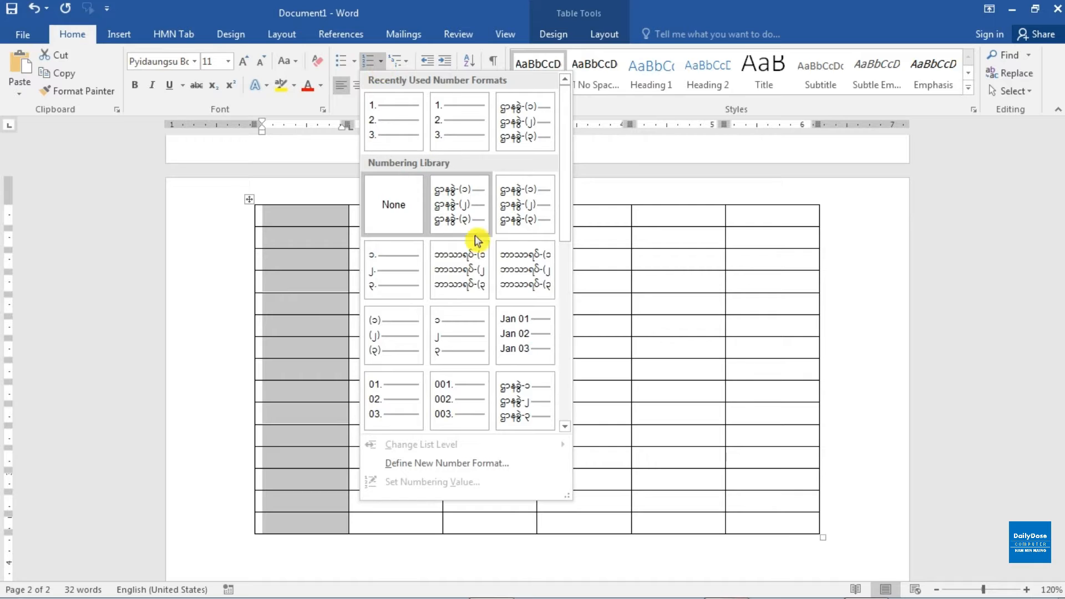
# Number the cells of the table's first column automatically with the 1., 2., 3. format from the numbering library
pyautogui.scroll(-5, 471, 249)
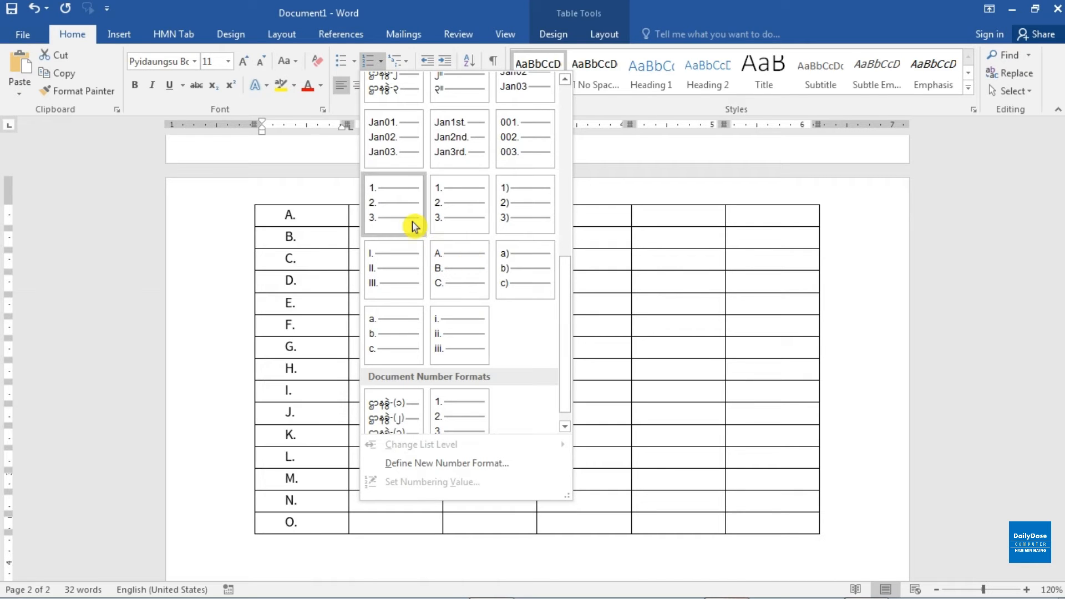
pyautogui.click(452, 207)
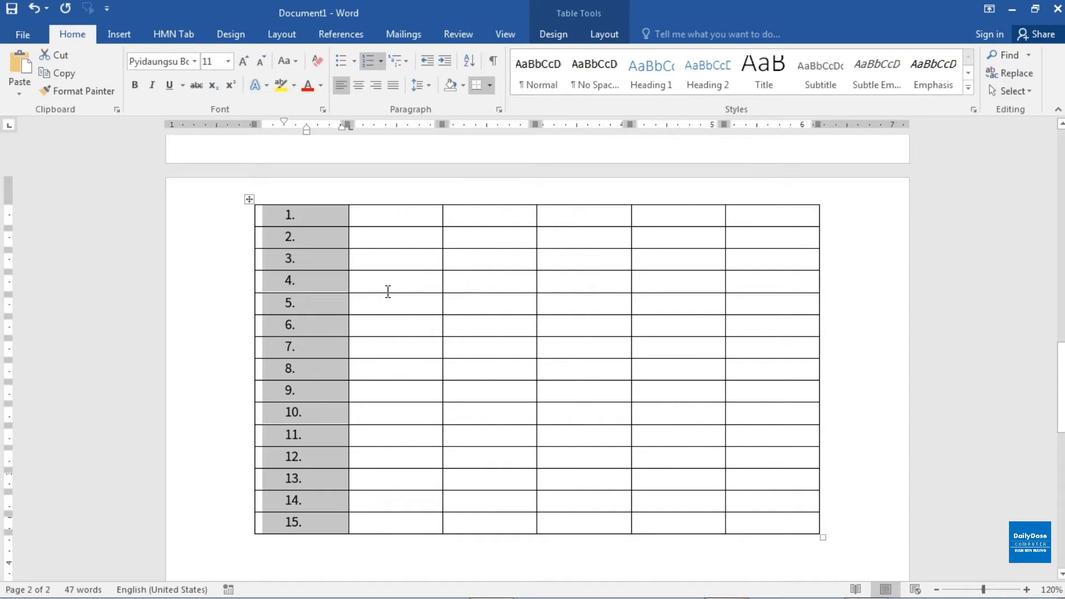
pyautogui.click(314, 310)
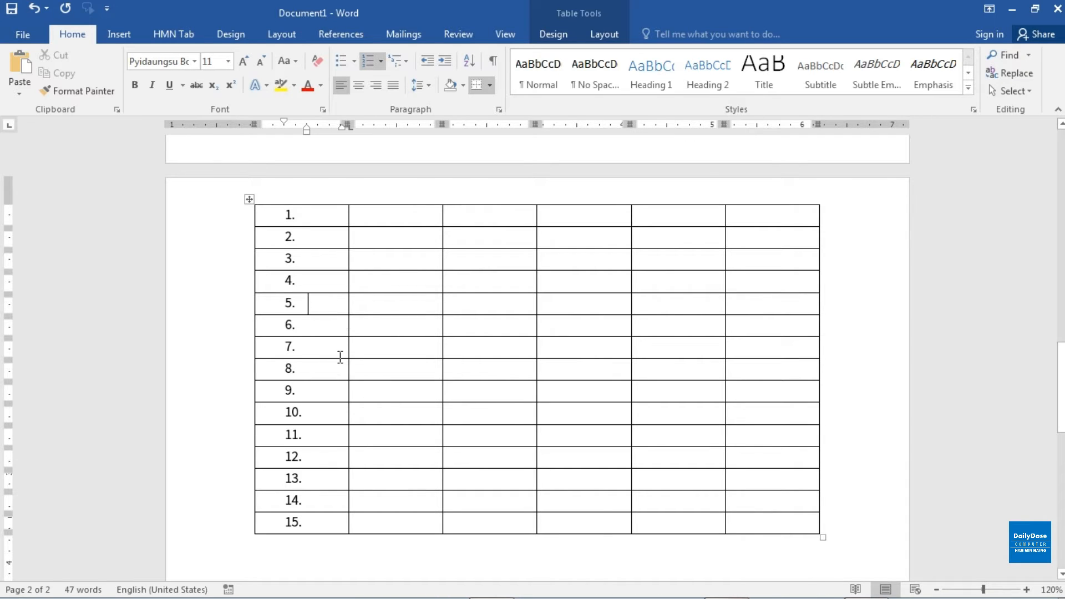
# Add a row after row 15 at the end of the automatically numbered table
pyautogui.click(324, 518)
pyautogui.click(745, 522)
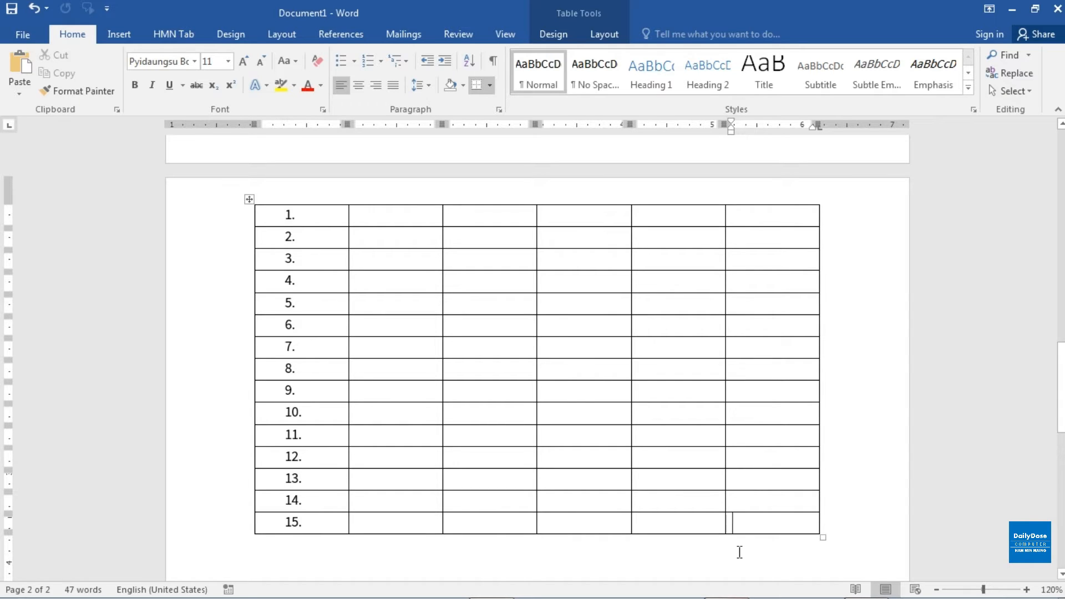
pyautogui.press('Tab')
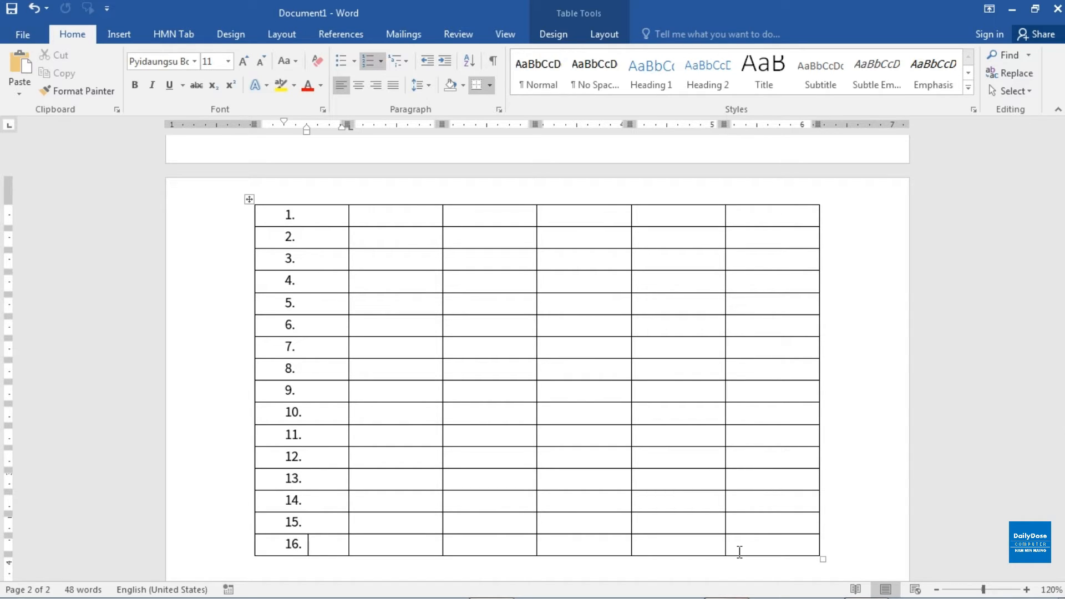
pyautogui.click(296, 548)
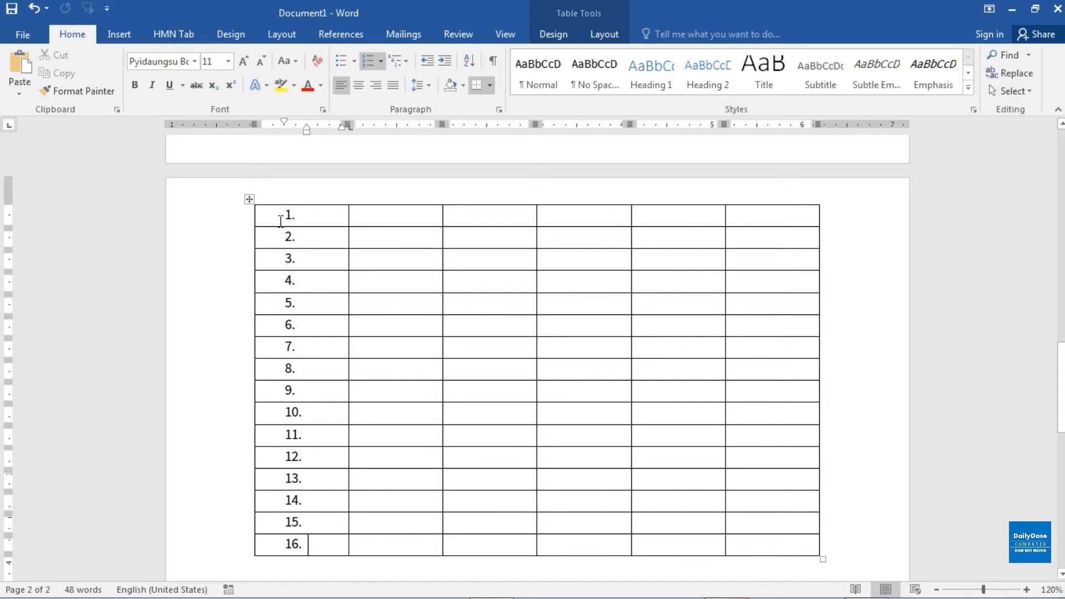
pyautogui.click(290, 239)
pyautogui.click(295, 552)
# Enter the plain numbers 1 to 16 manually in the table's second column, one number per row
pyautogui.click(402, 218)
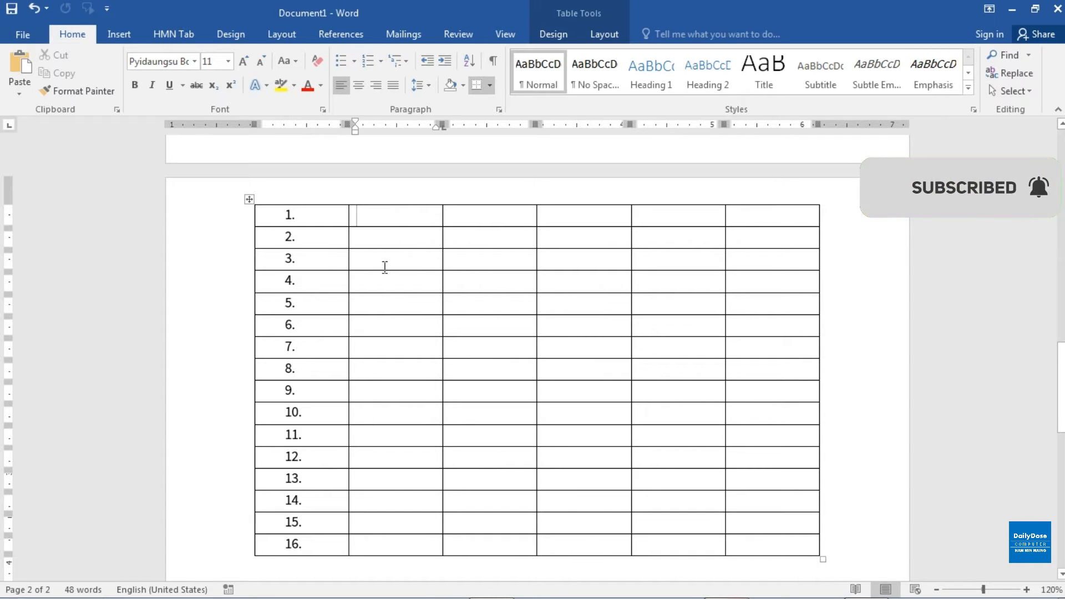
pyautogui.write('1')
pyautogui.write('2')
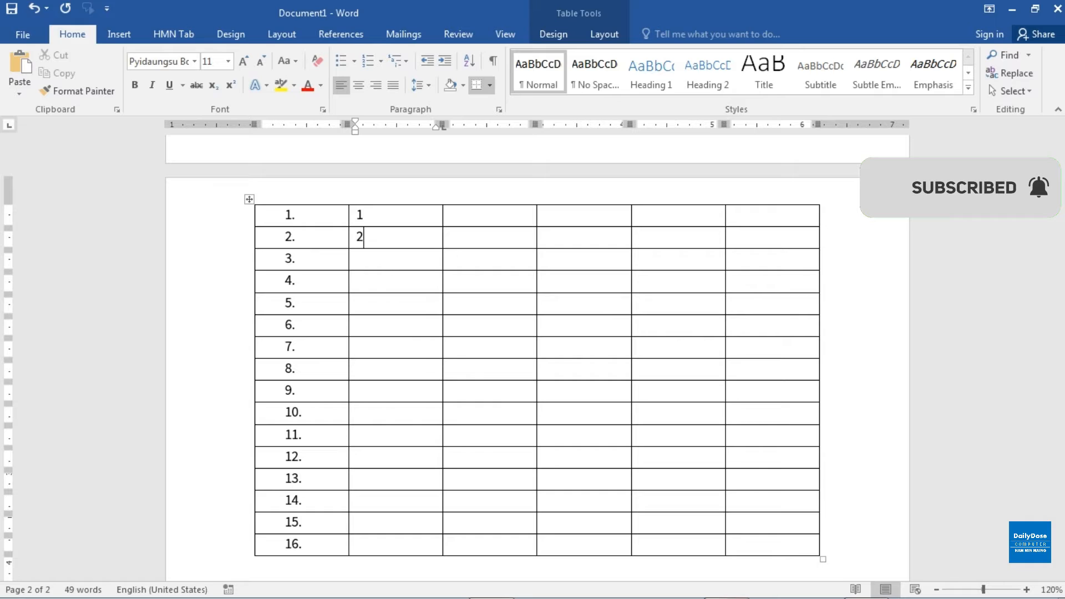
pyautogui.click(382, 261)
pyautogui.write('3 ')
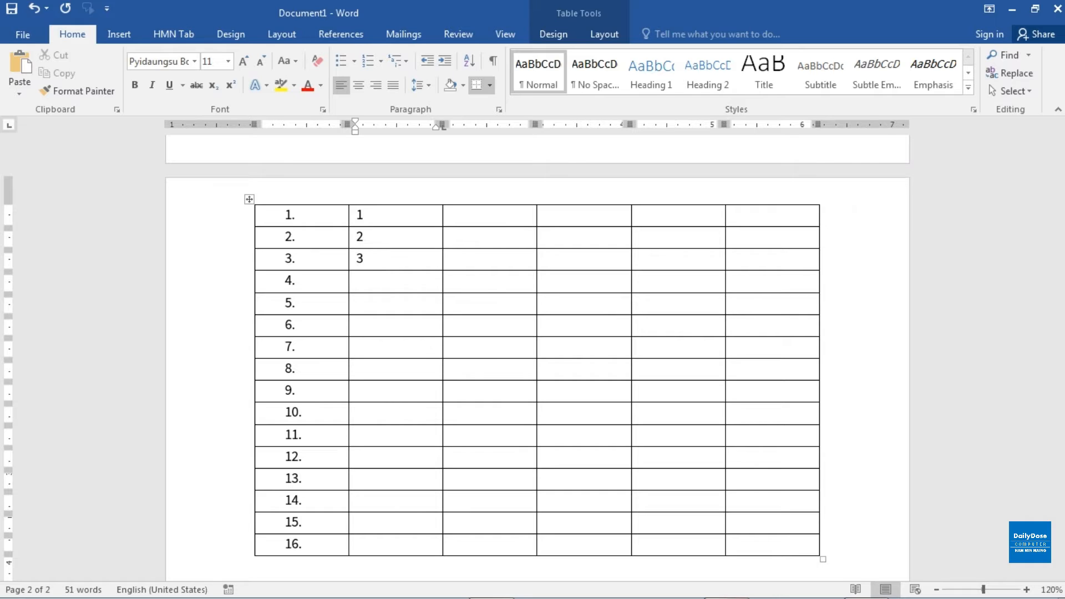
pyautogui.write('4 ')
pyautogui.write('5')
pyautogui.press('Down')
pyautogui.write('6')
pyautogui.press('Down')
pyautogui.write('7')
pyautogui.press('Down')
pyautogui.write('8')
pyautogui.write('9')
pyautogui.press('Down')
pyautogui.write('10')
pyautogui.write('11')
pyautogui.press('Down')
pyautogui.write('12 ')
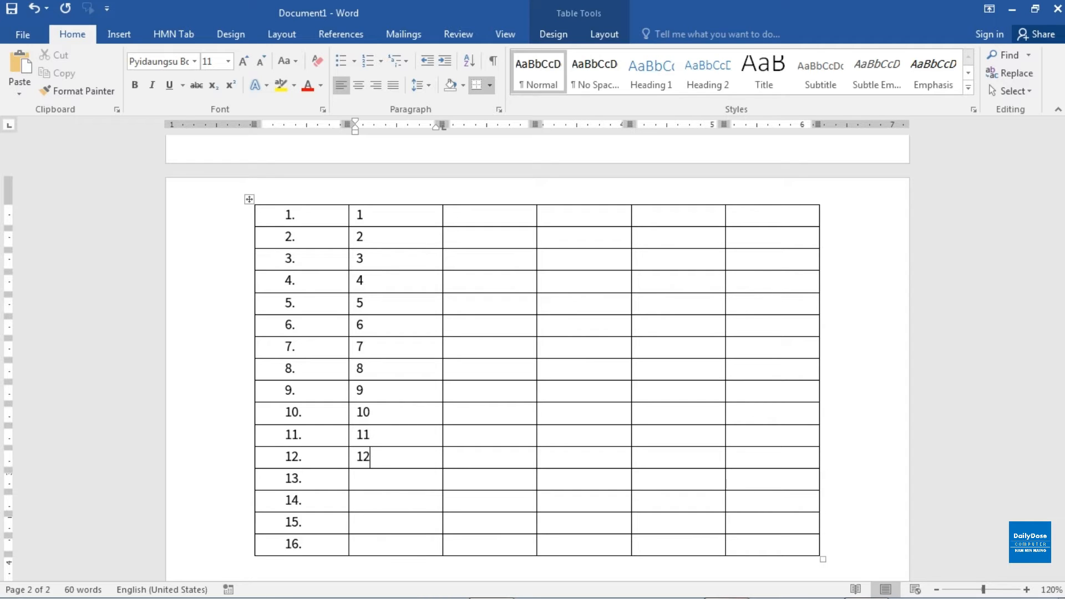
pyautogui.write('13 ')
pyautogui.write('14 ')
pyautogui.write('15 ')
pyautogui.write('1')
pyautogui.write('6')
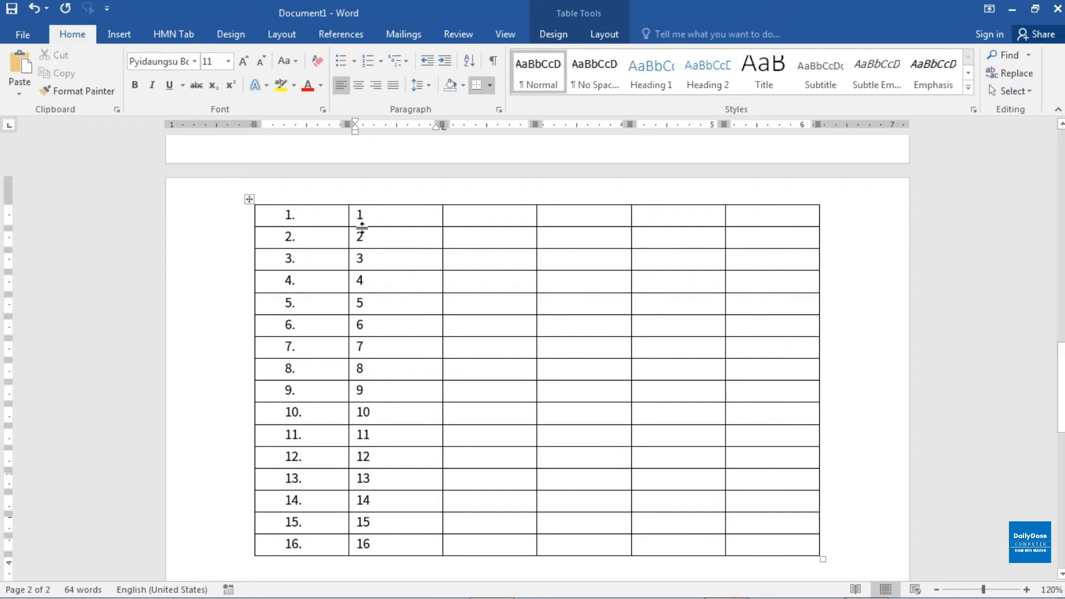
# Add another row after row 16 to compare the automatic numbering with the manually numbered second column
pyautogui.moveTo(355, 217); pyautogui.dragTo(407, 544)
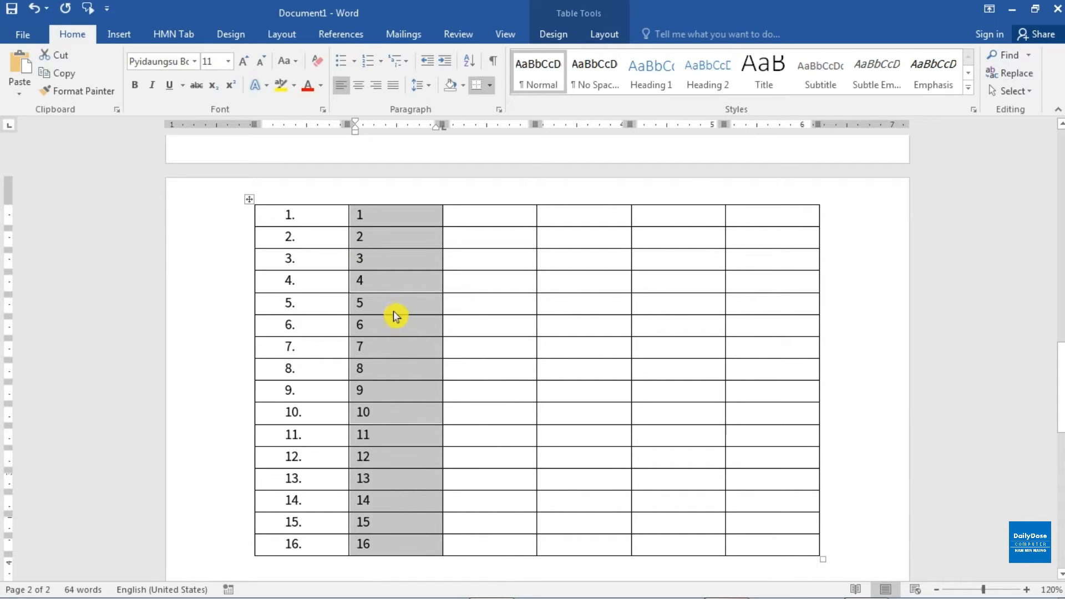
pyautogui.click(403, 543)
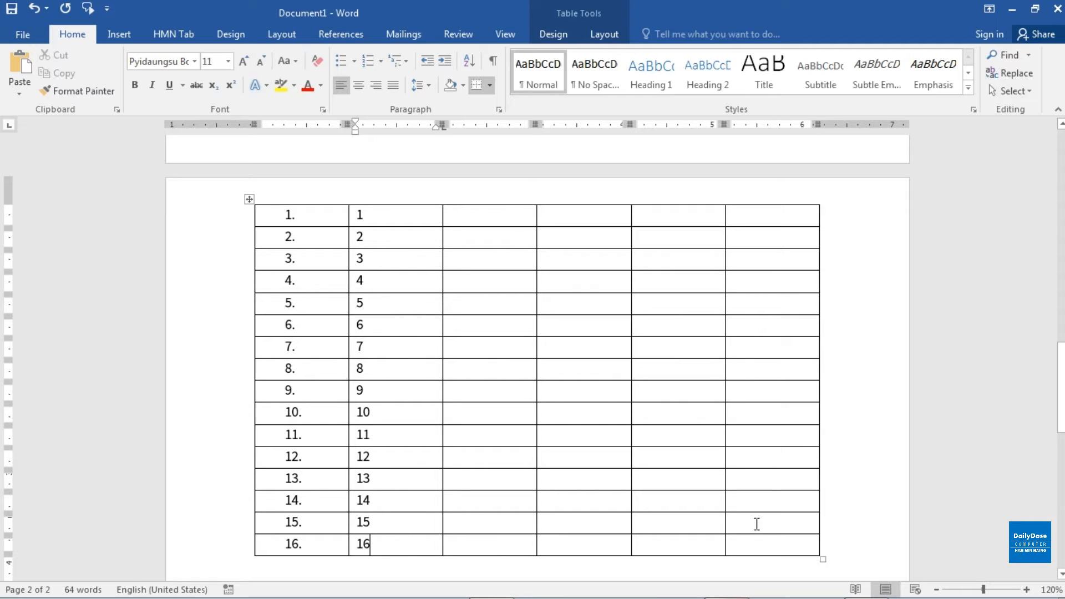
pyautogui.click(751, 543)
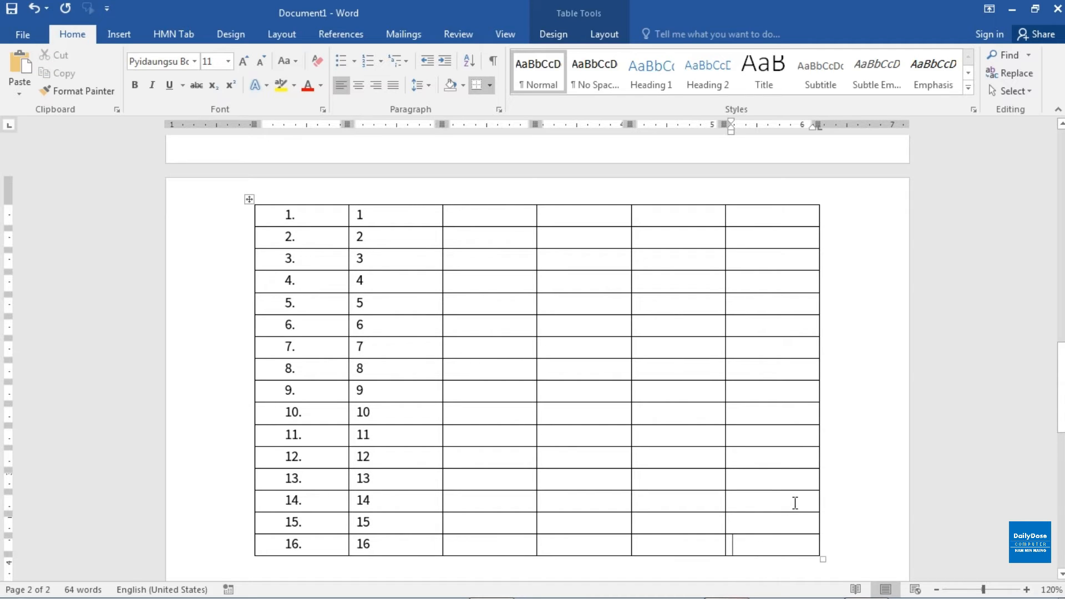
pyautogui.press('Tab')
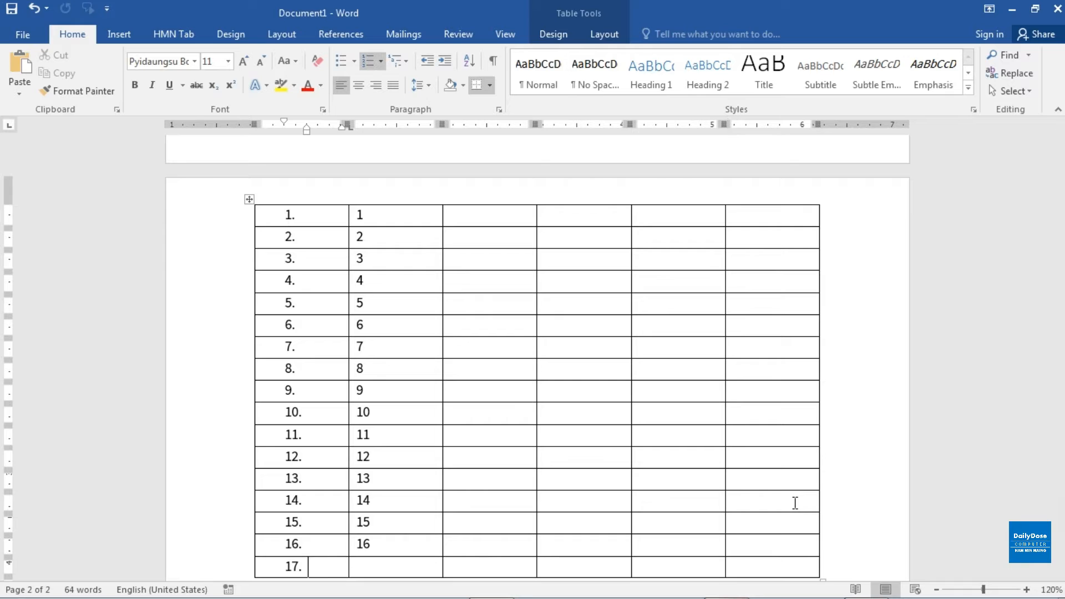
pyautogui.scroll(-1, 795, 503)
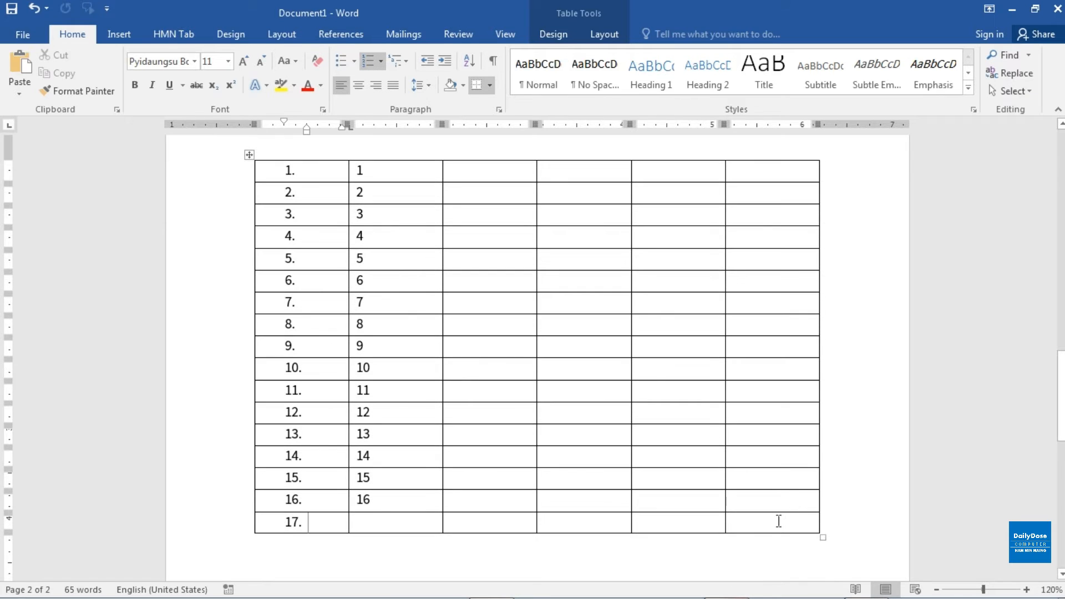
pyautogui.click(363, 512)
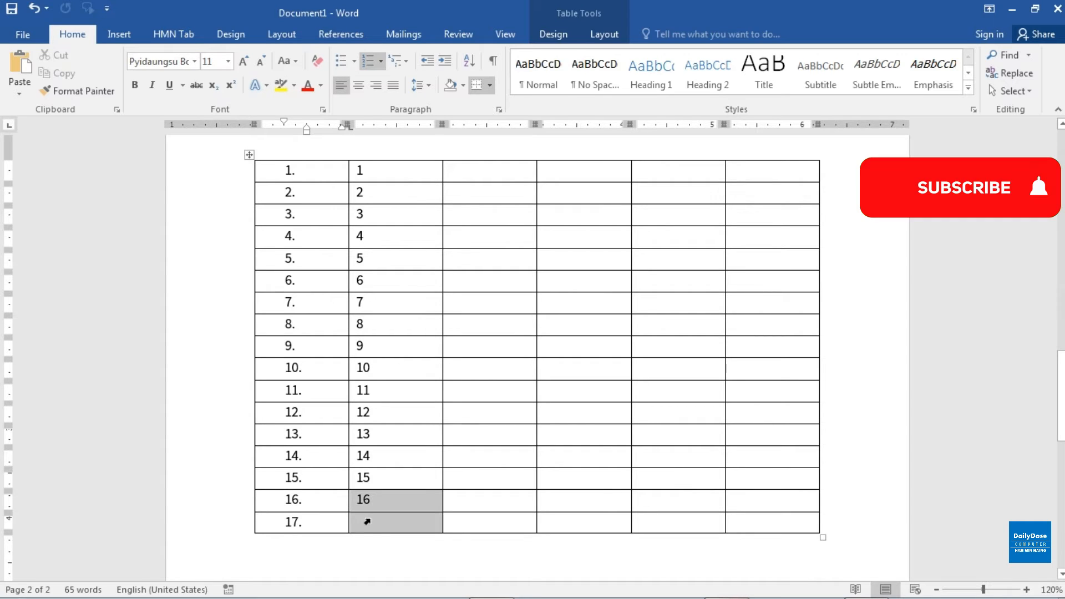
pyautogui.click(376, 523)
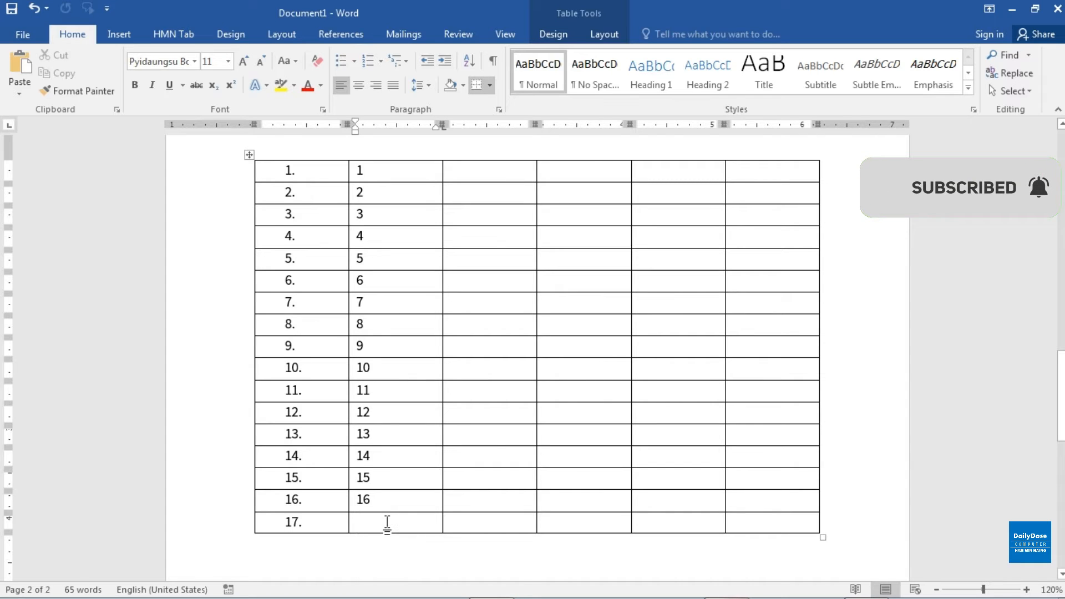
pyautogui.click(319, 521)
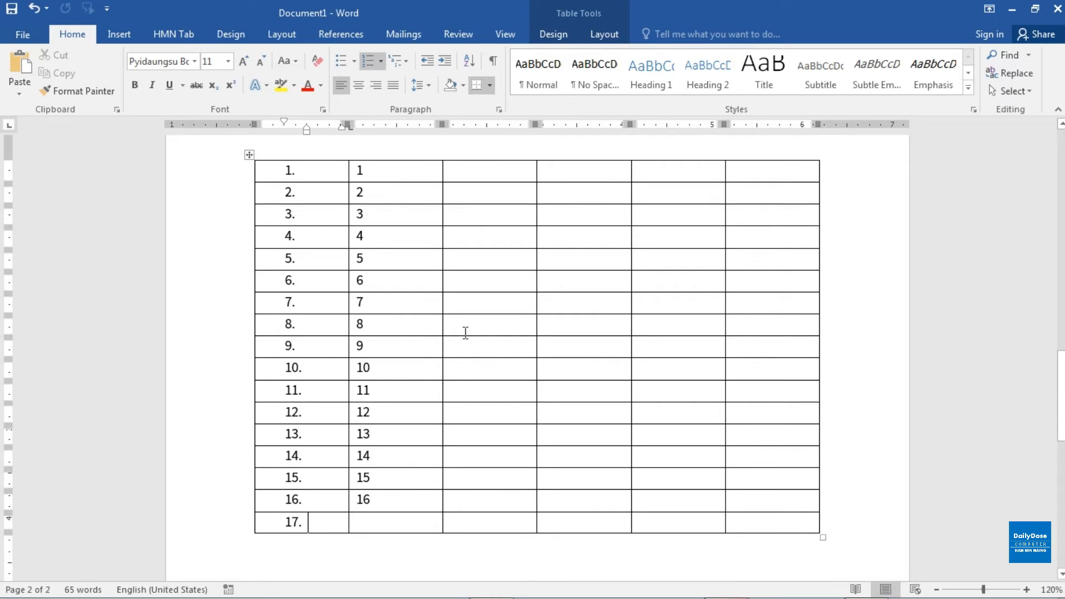
# Insert a new row below row 6 of the table and select its cells
pyautogui.click(372, 303)
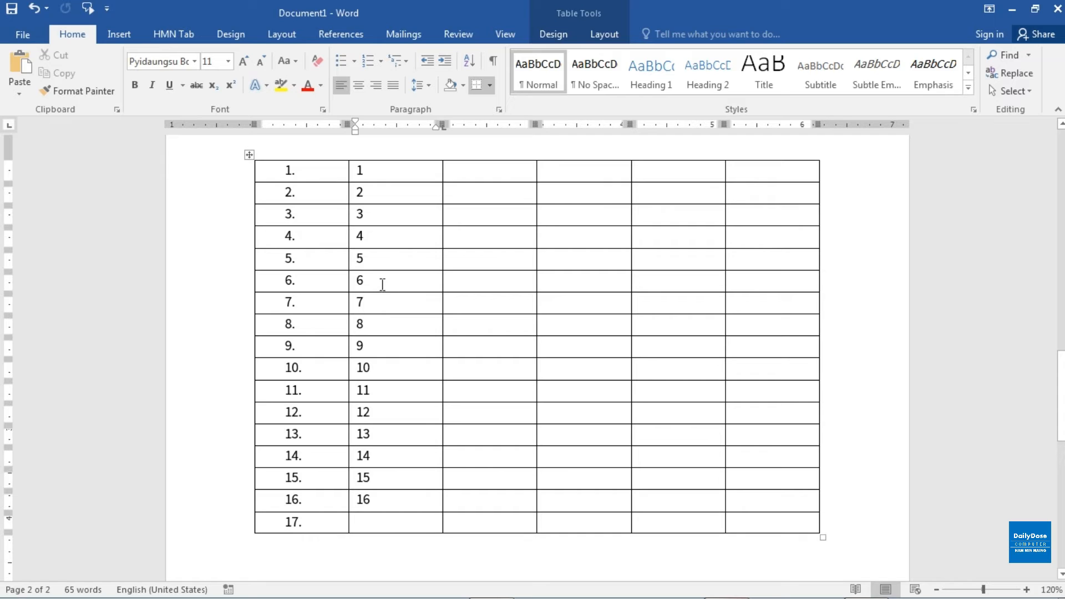
pyautogui.click(384, 287)
pyautogui.click(601, 36)
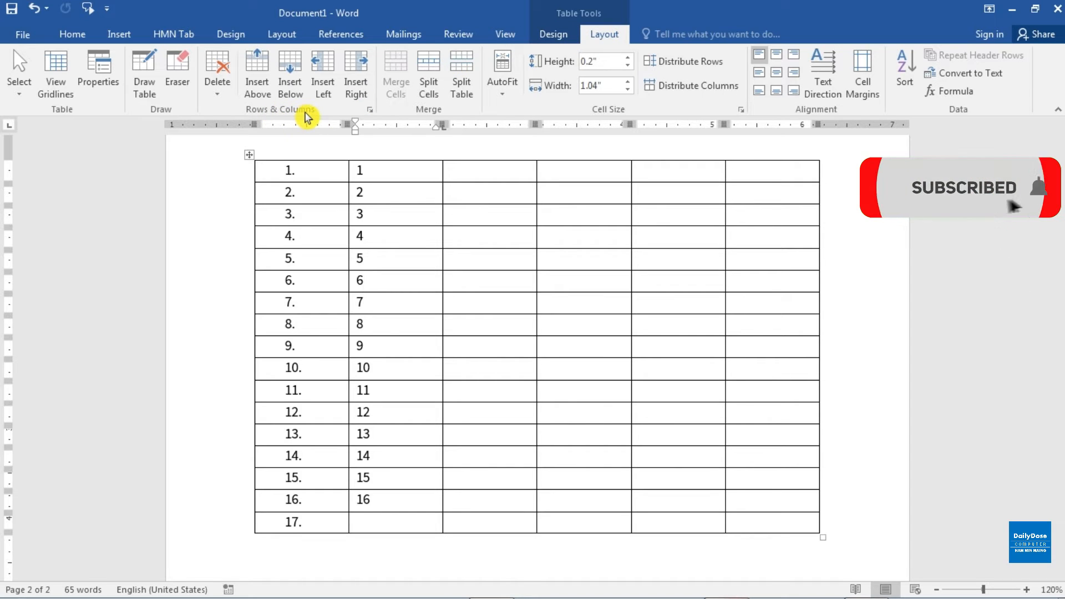
pyautogui.click(291, 64)
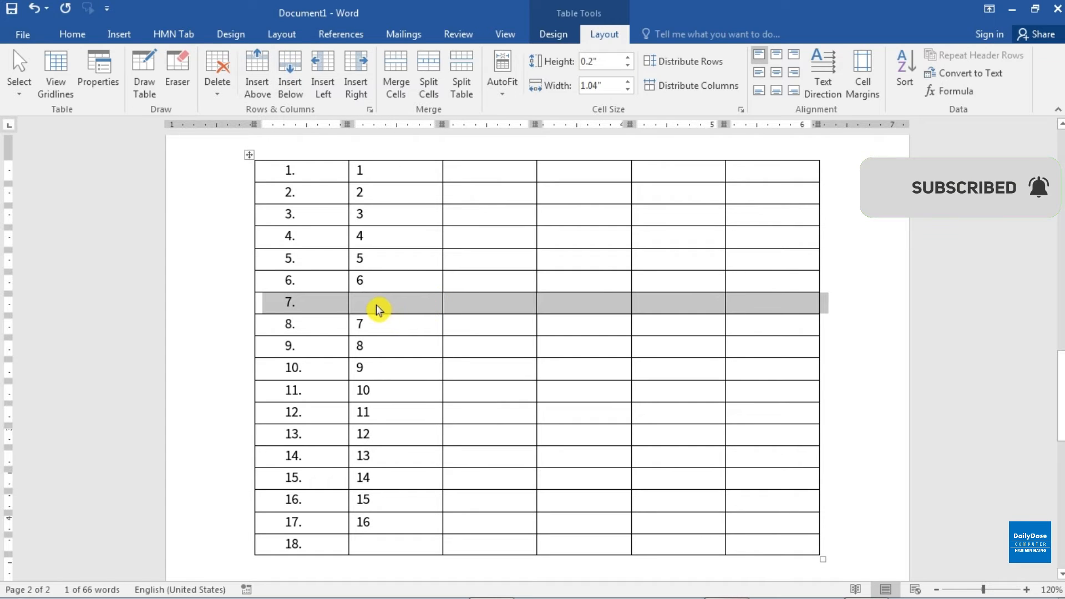
pyautogui.click(353, 302)
pyautogui.moveTo(271, 310); pyautogui.dragTo(746, 309)
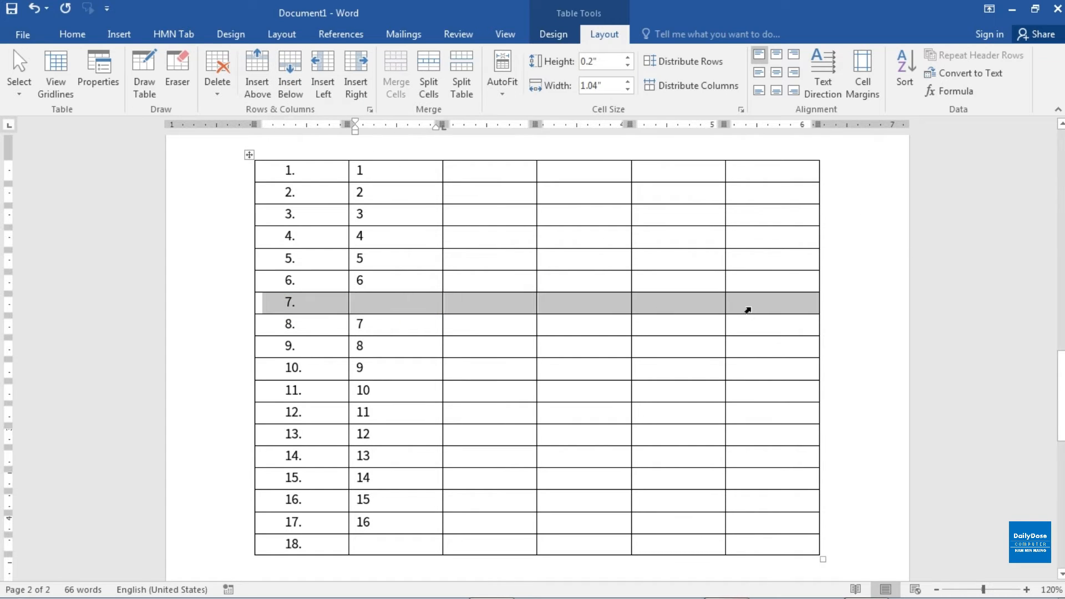
# Examine how the inserted row 7 affects the automatic numbers in the first column compared with the manual numbers in the second
pyautogui.click(376, 302)
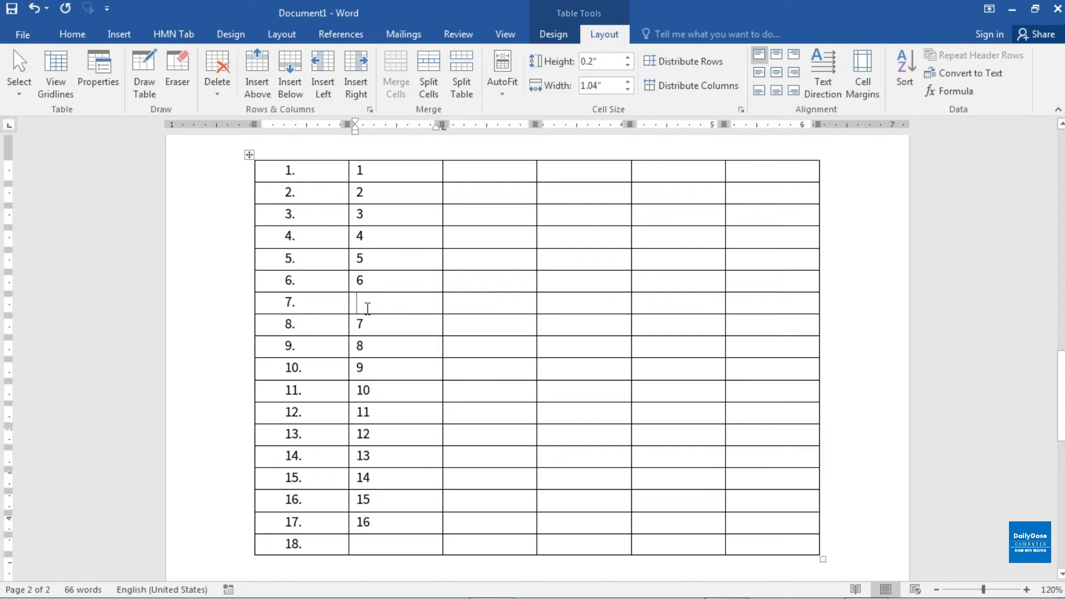
pyautogui.click(349, 308)
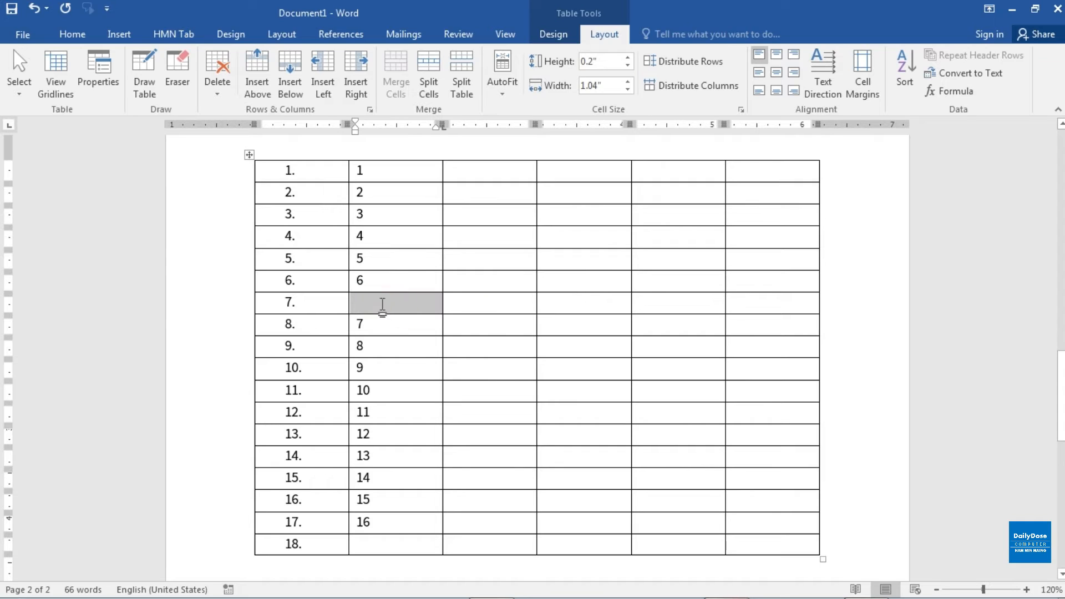
pyautogui.click(379, 306)
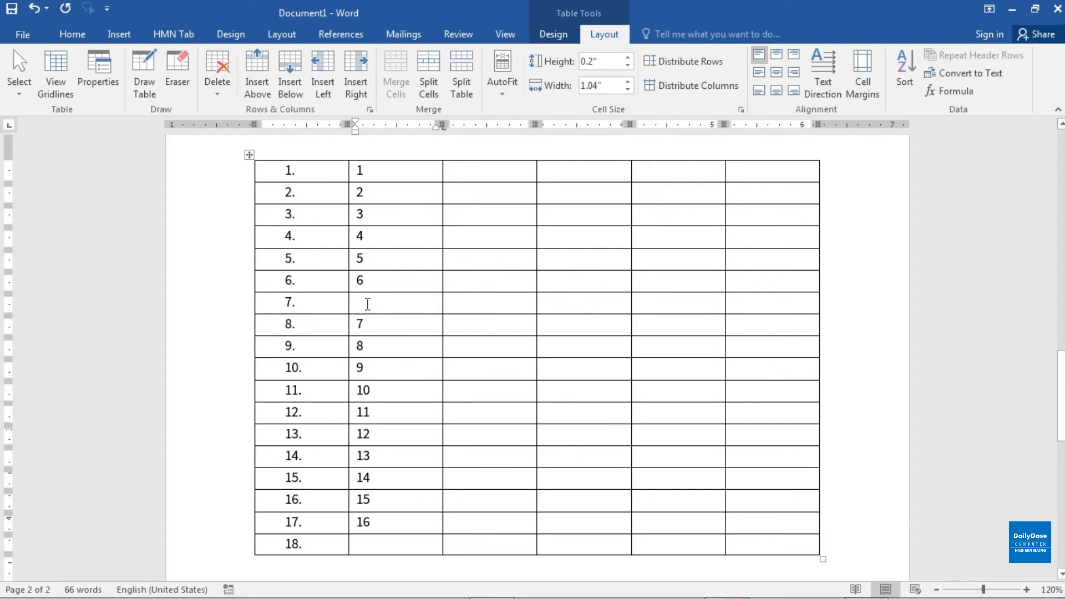
pyautogui.write('7')
pyautogui.press('BackSpace')
pyautogui.moveTo(259, 173); pyautogui.dragTo(304, 546)
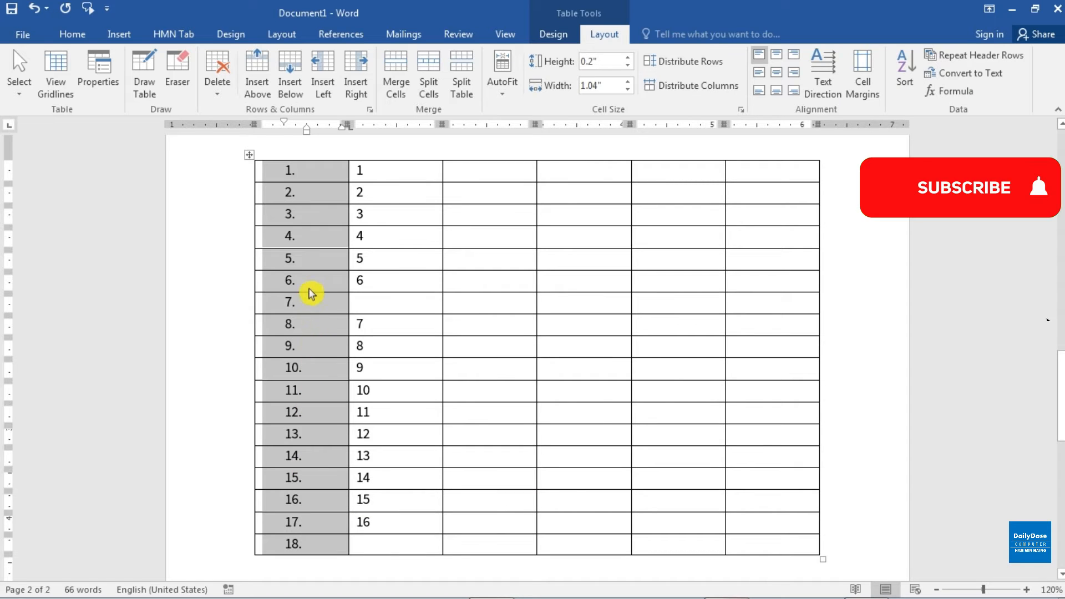
pyautogui.click(309, 302)
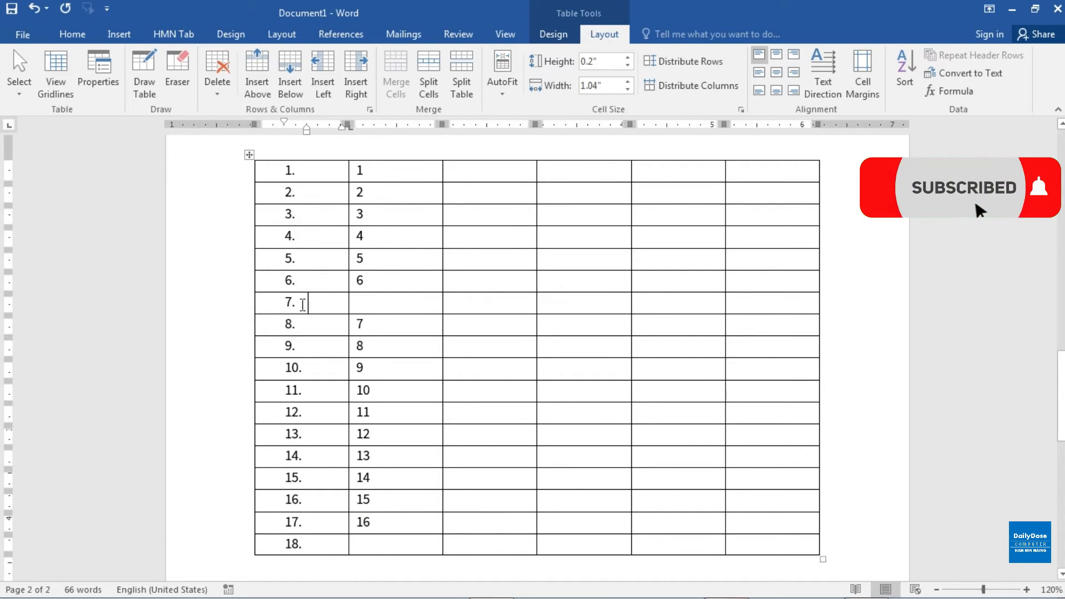
pyautogui.click(297, 306)
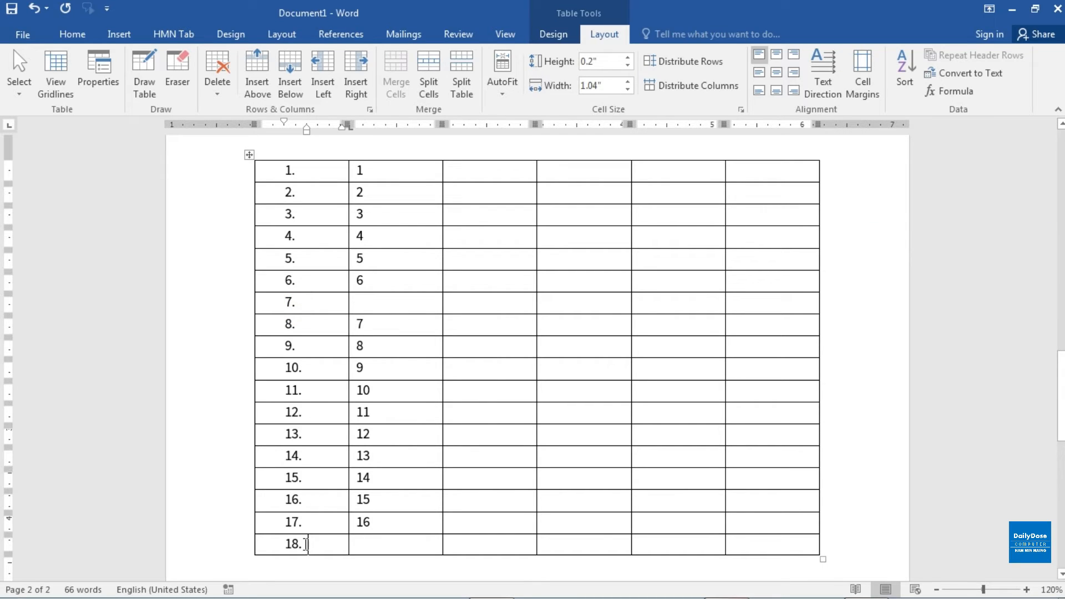
pyautogui.click(308, 543)
# Define a new number format with the style 001, 002, 003, … and apply it to the table's whole first column
pyautogui.moveTo(258, 171); pyautogui.dragTo(278, 261)
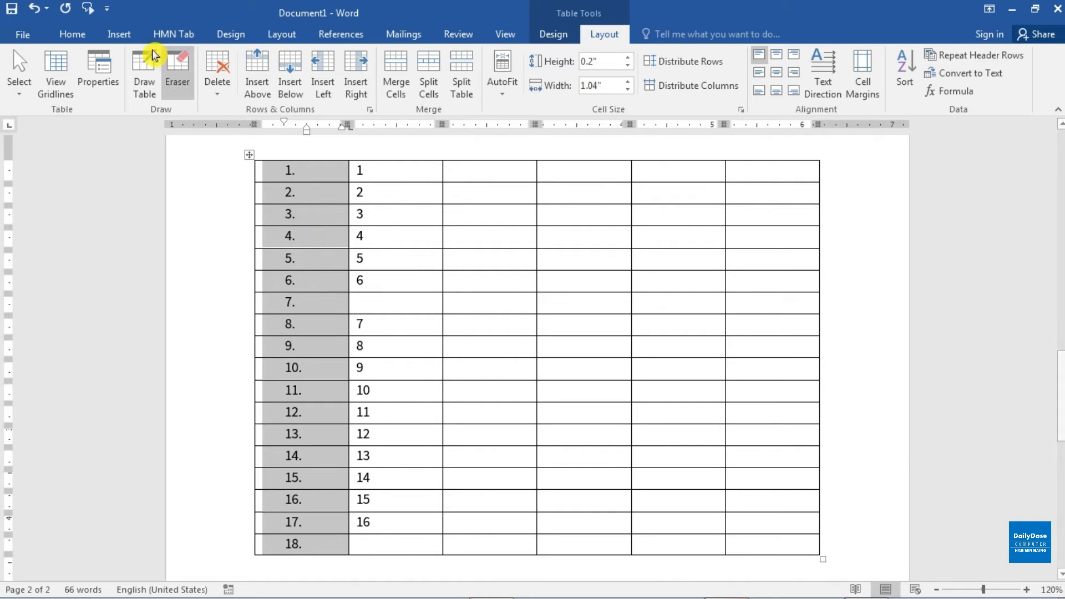
pyautogui.click(84, 32)
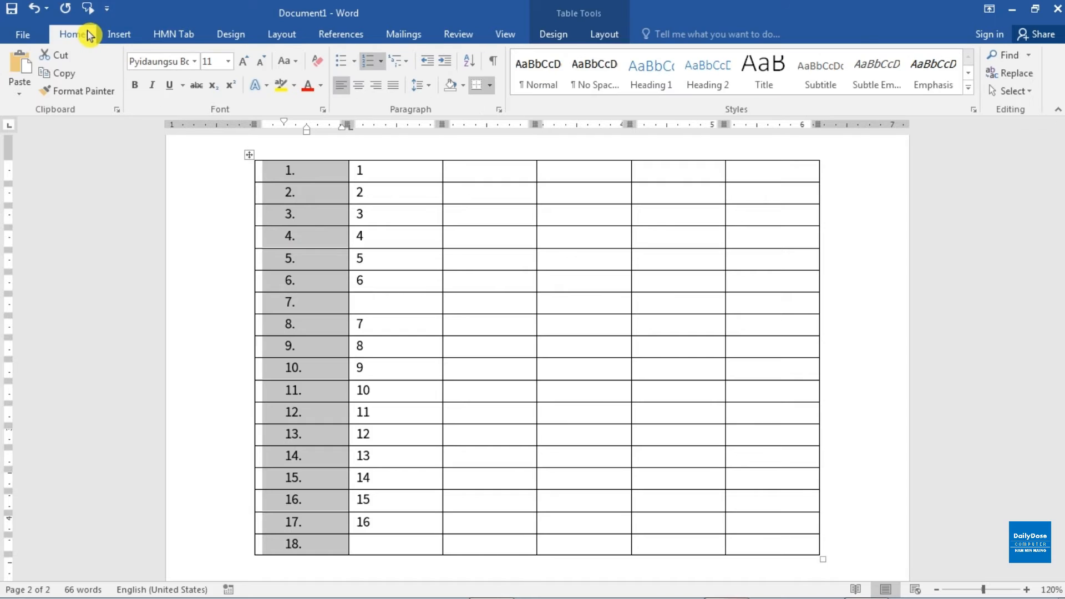
pyautogui.click(380, 62)
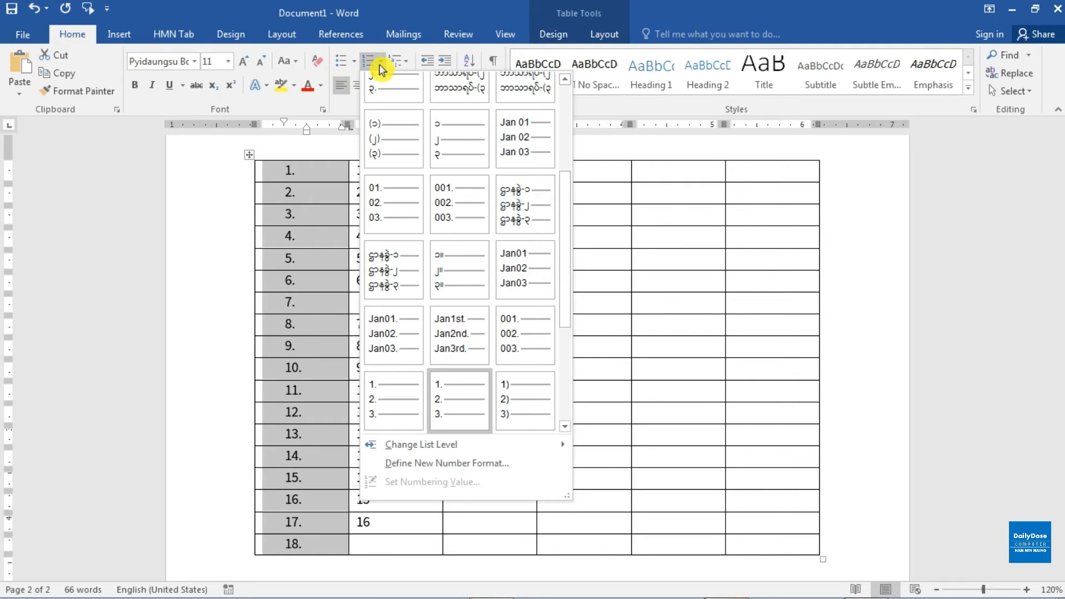
pyautogui.scroll(-3, 533, 315)
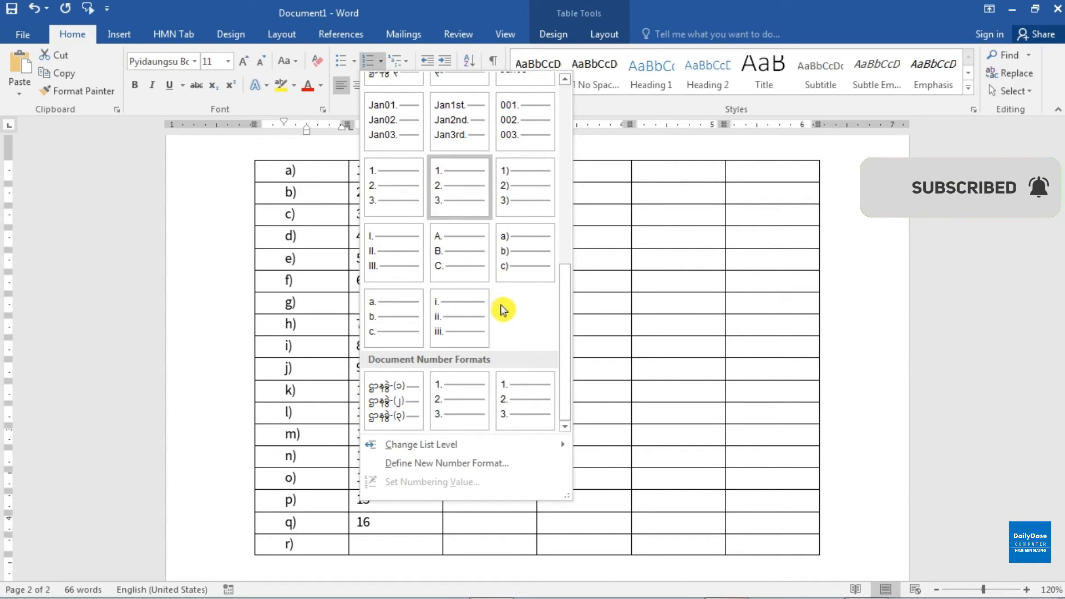
pyautogui.click(511, 469)
pyautogui.moveTo(466, 109); pyautogui.dragTo(485, 109)
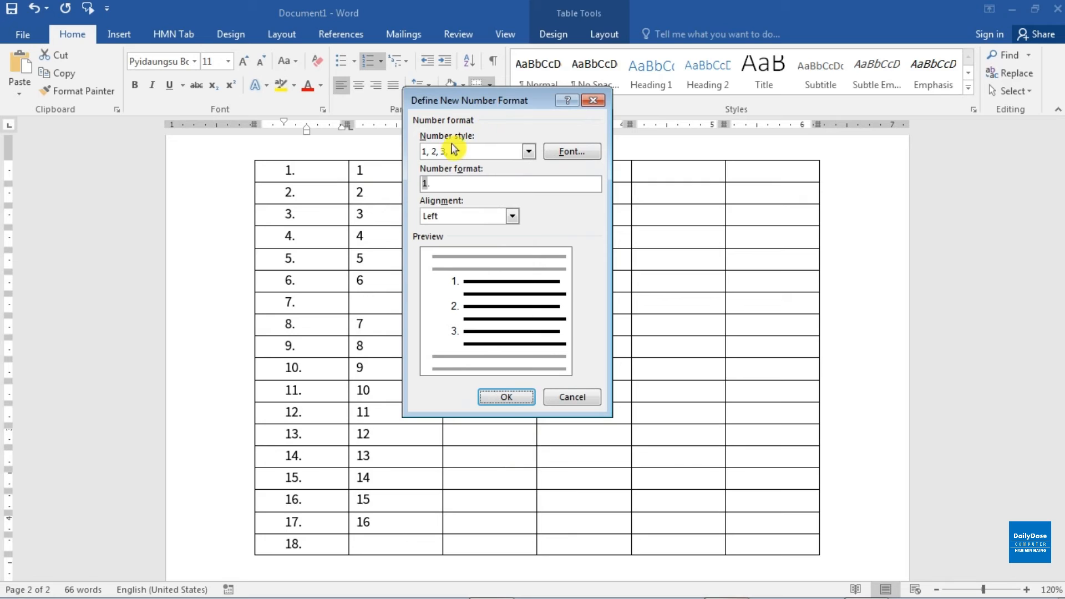
pyautogui.click(529, 153)
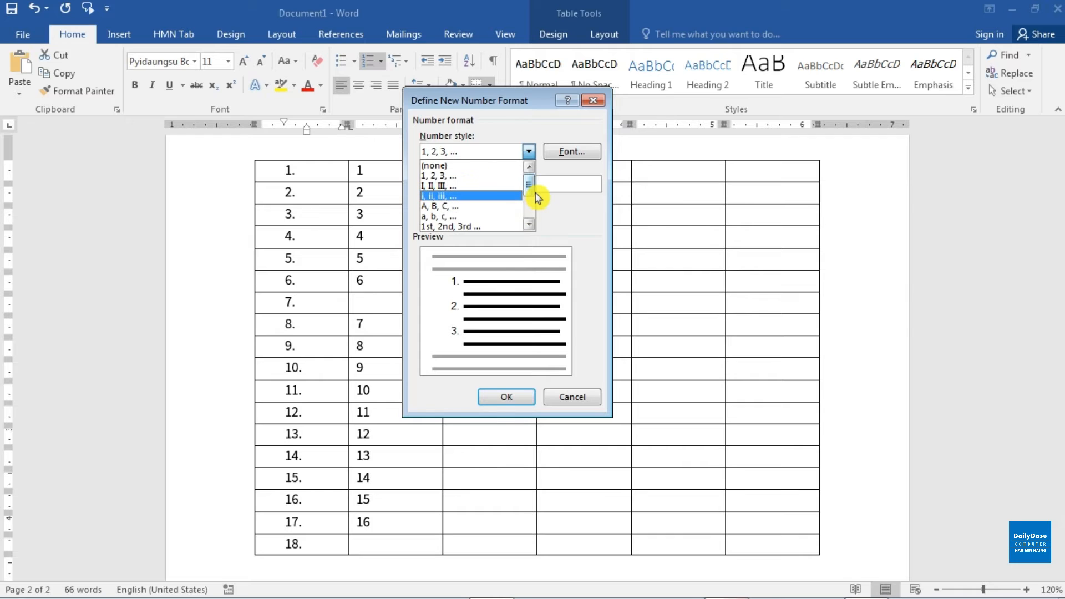
pyautogui.scroll(-1, 530, 195)
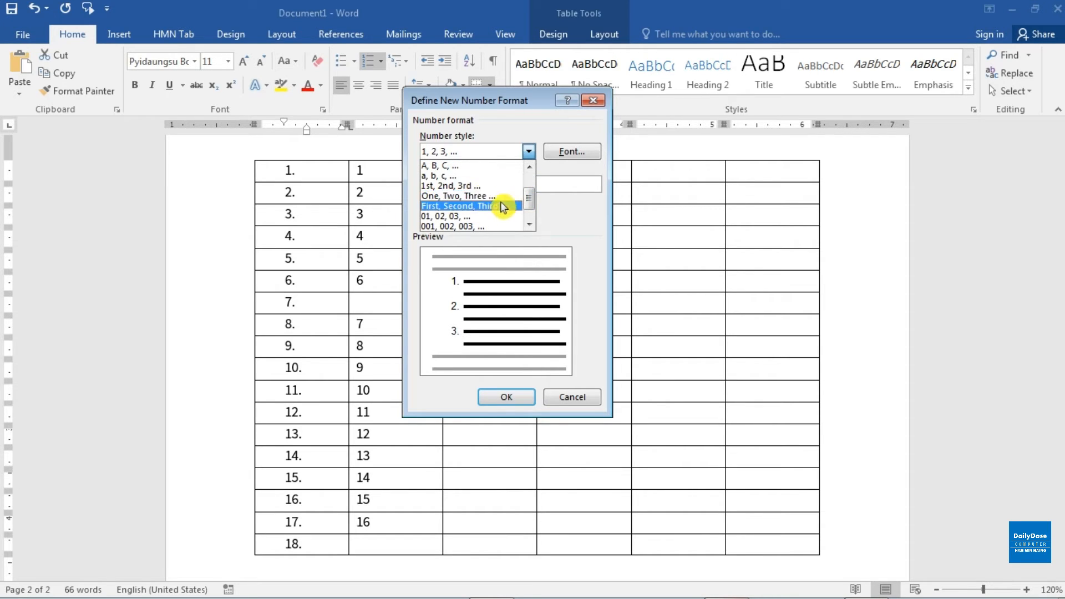
pyautogui.click(529, 224)
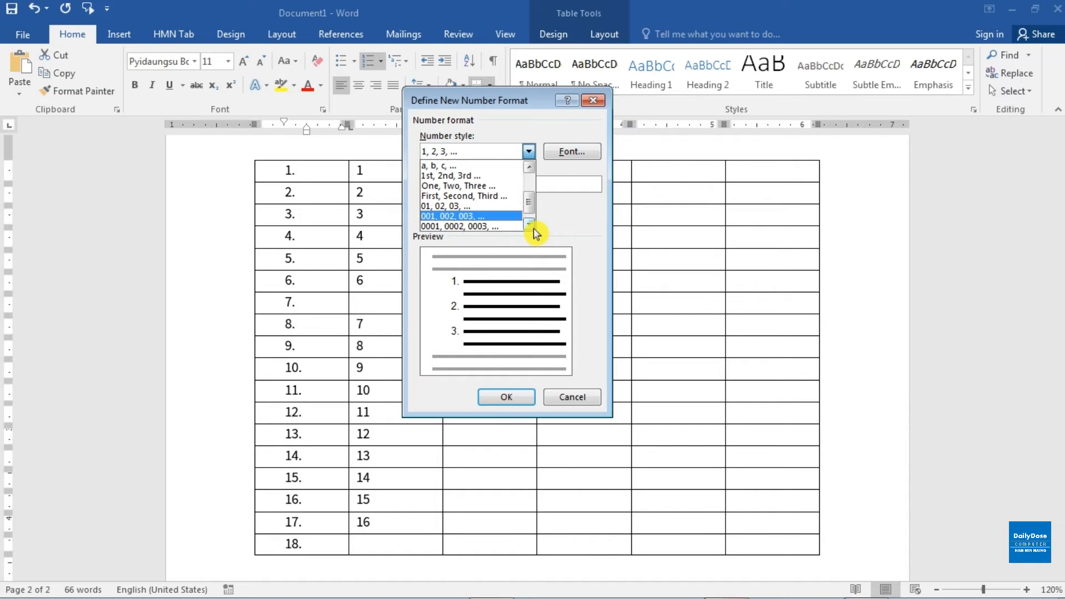
pyautogui.click(529, 224)
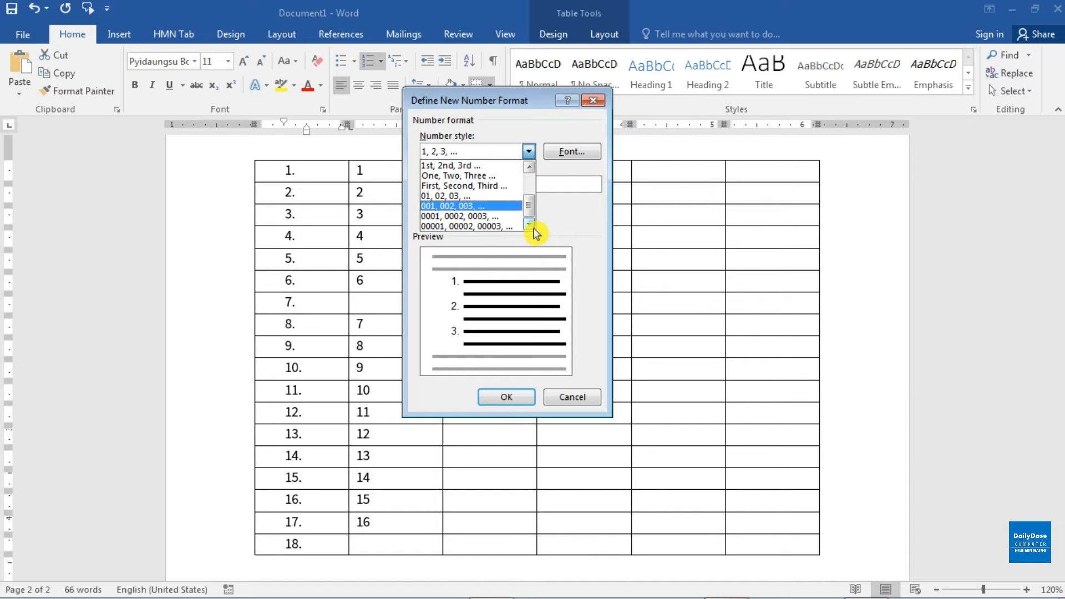
pyautogui.click(490, 209)
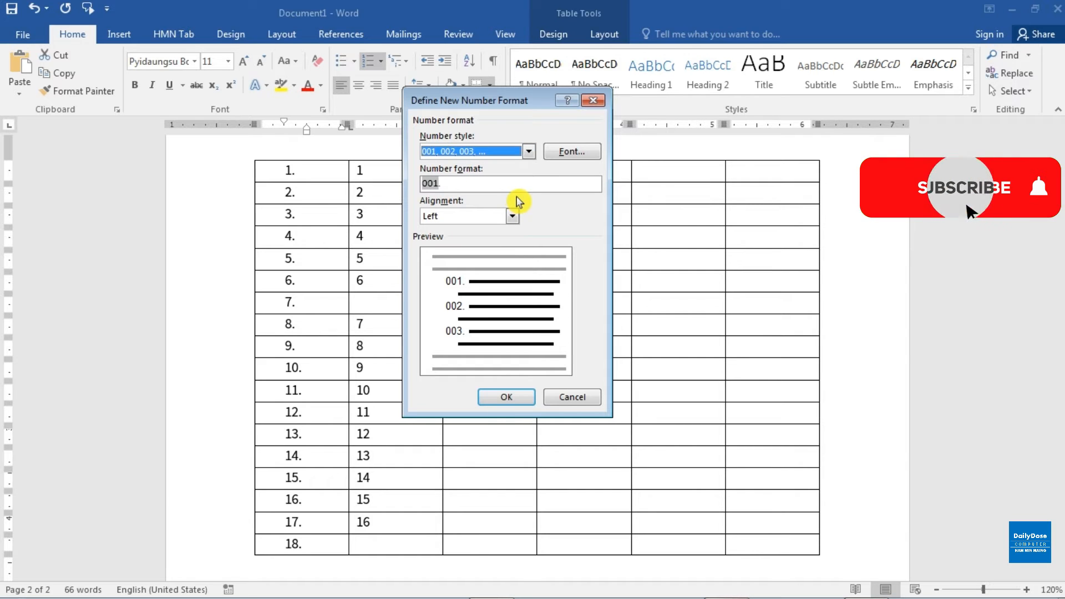
pyautogui.click(510, 397)
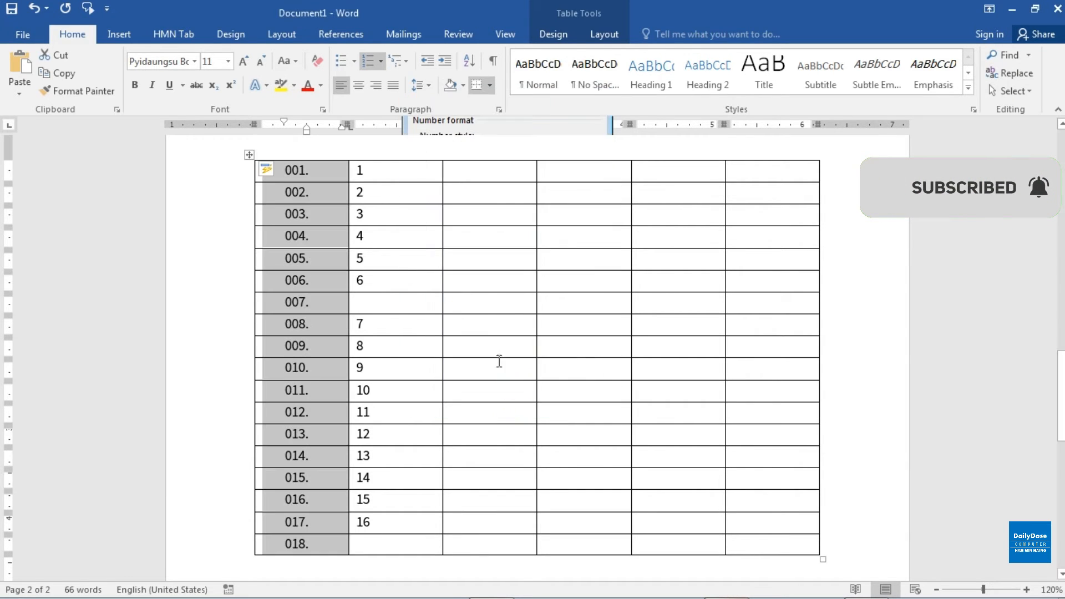
pyautogui.click(331, 177)
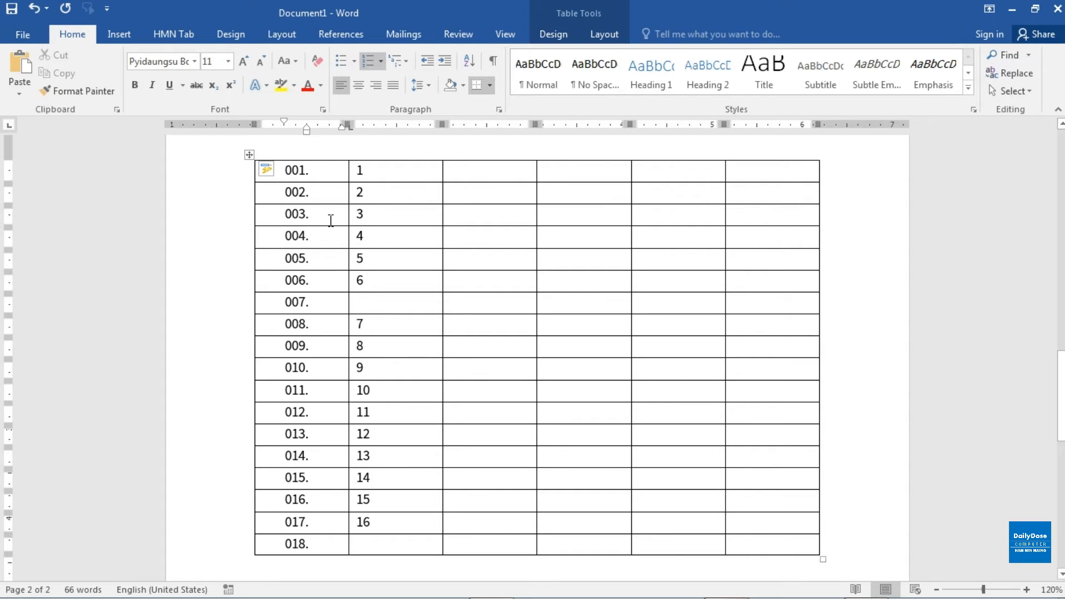
pyautogui.click(300, 192)
# Start another new number format for the table's first column and set its number style to 01, 02, 03, …
pyautogui.moveTo(257, 173); pyautogui.dragTo(293, 544)
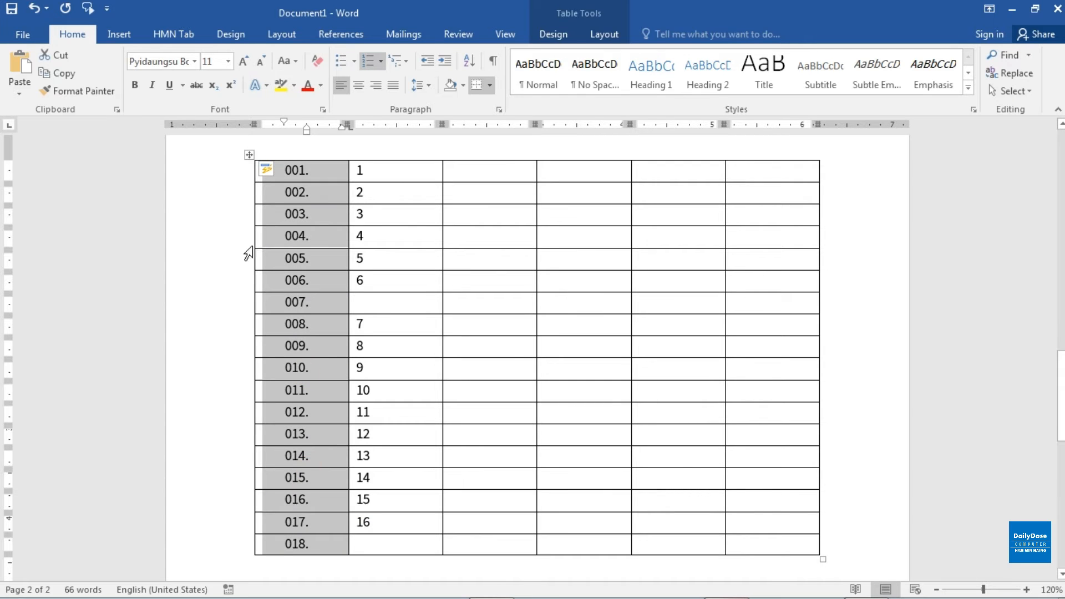
pyautogui.click(380, 62)
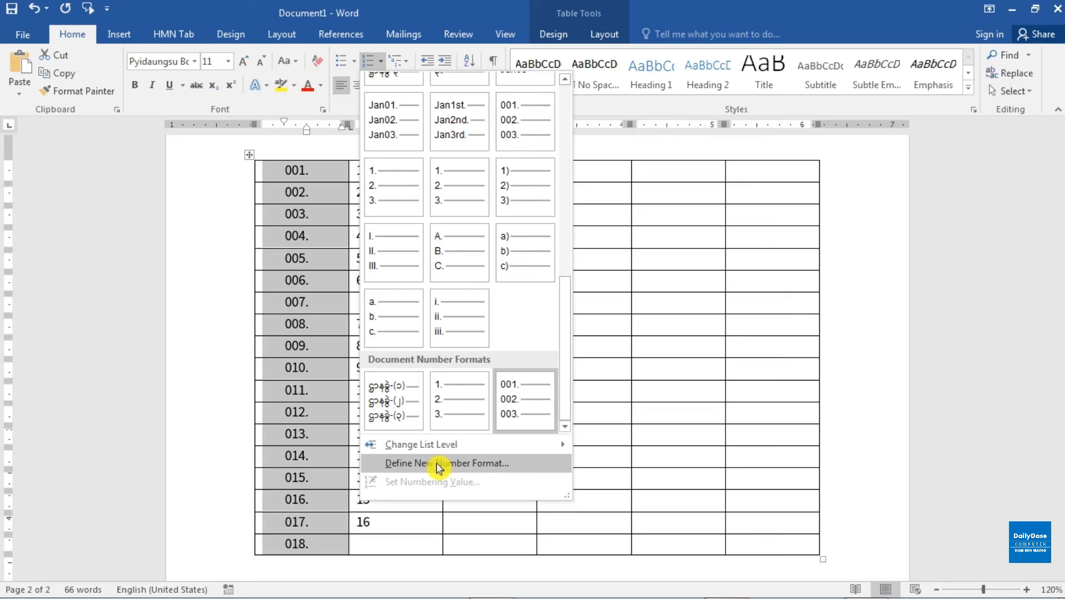
pyautogui.click(519, 470)
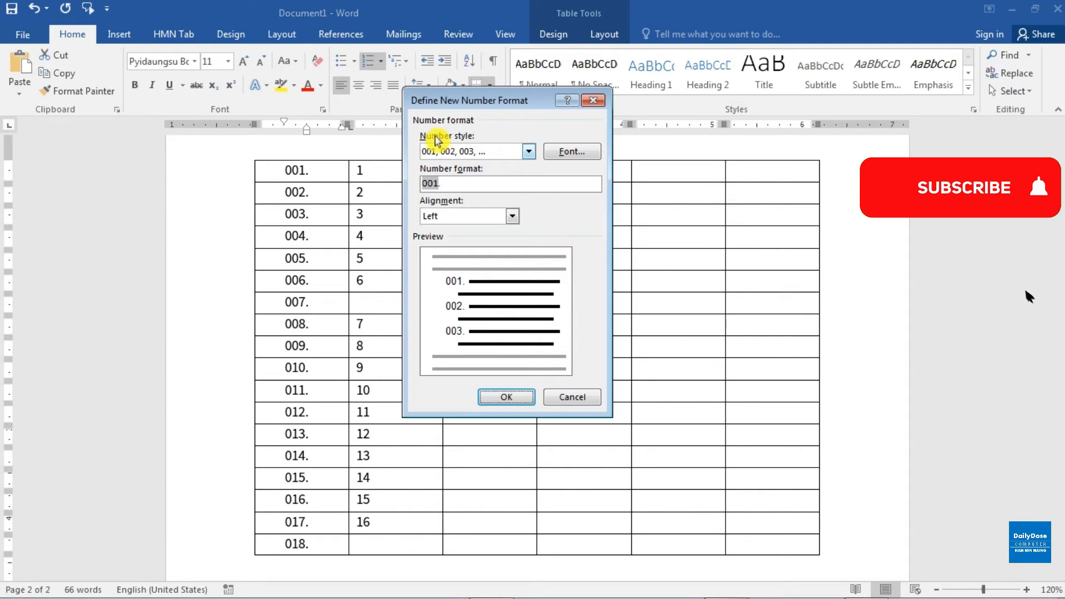
pyautogui.click(524, 150)
pyautogui.scroll(-1, 510, 210)
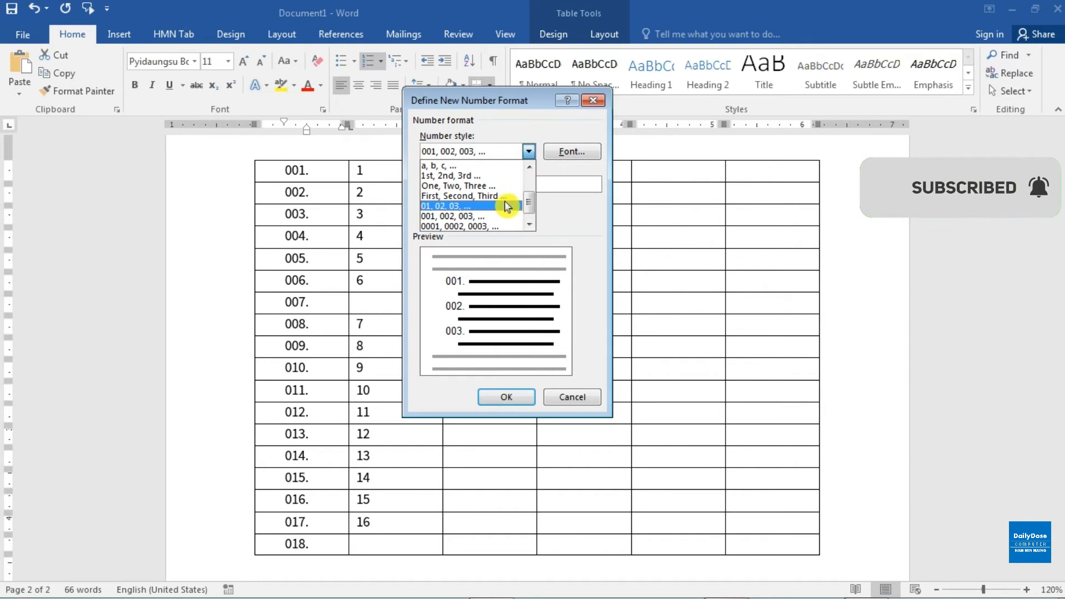
pyautogui.click(473, 208)
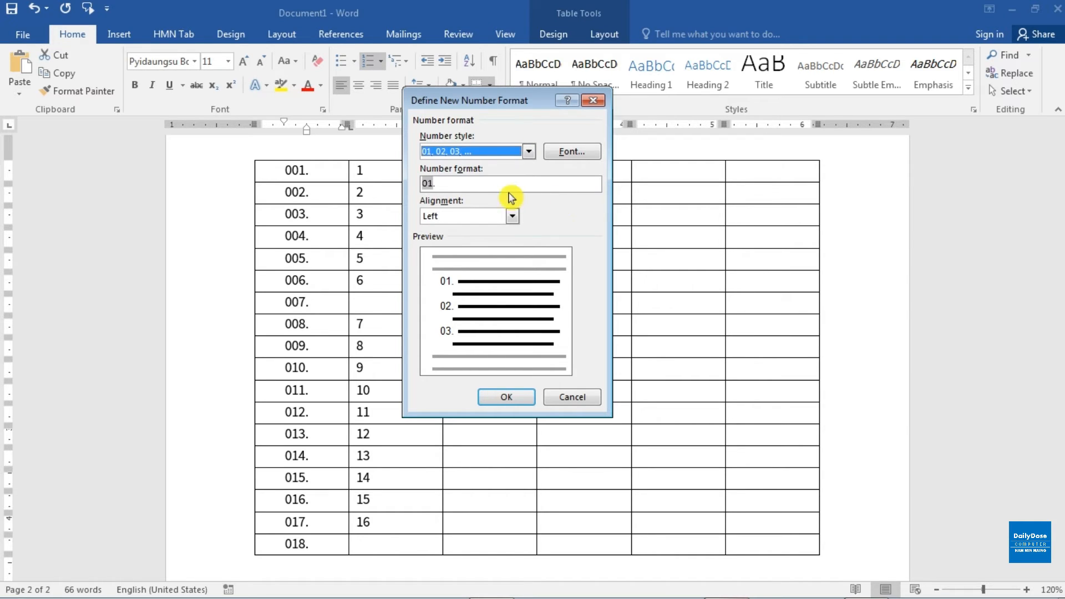
# Change the number format to "Jan 01" without the trailing period and apply it to the first column
pyautogui.click(424, 183)
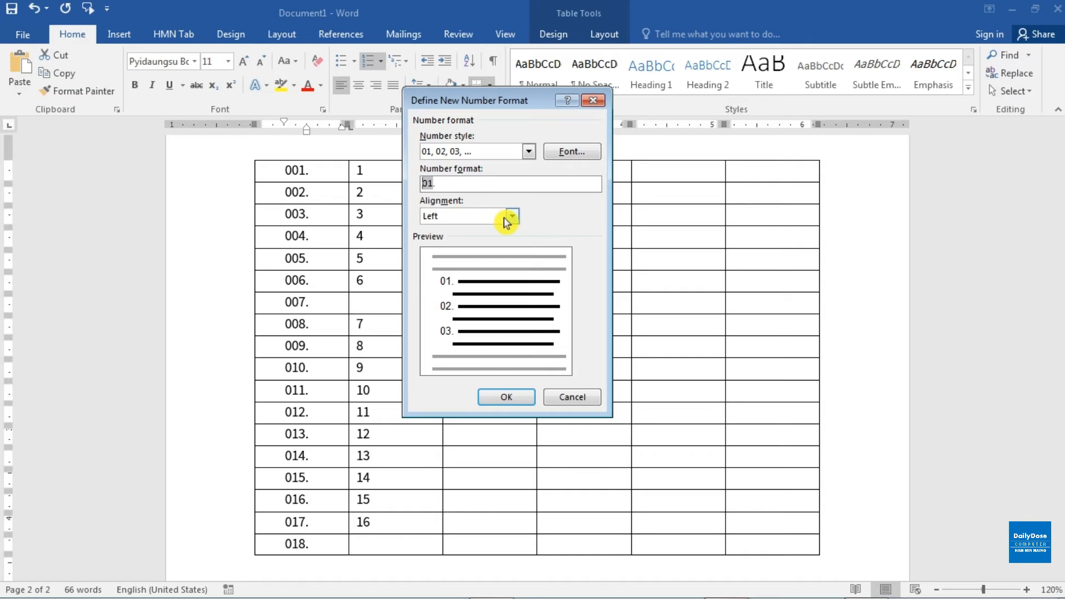
pyautogui.write('J')
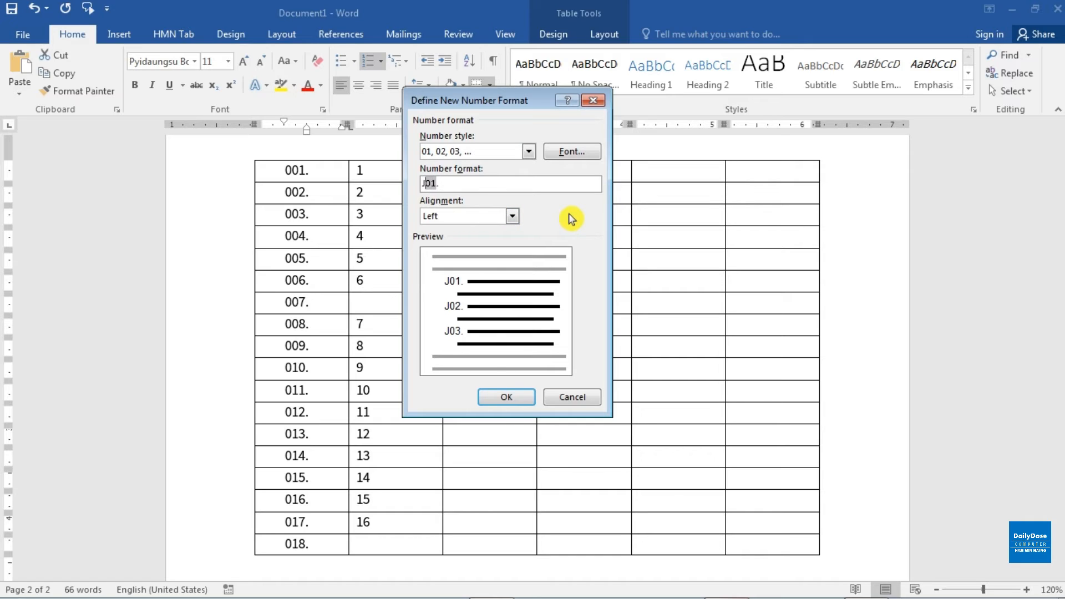
pyautogui.write('an')
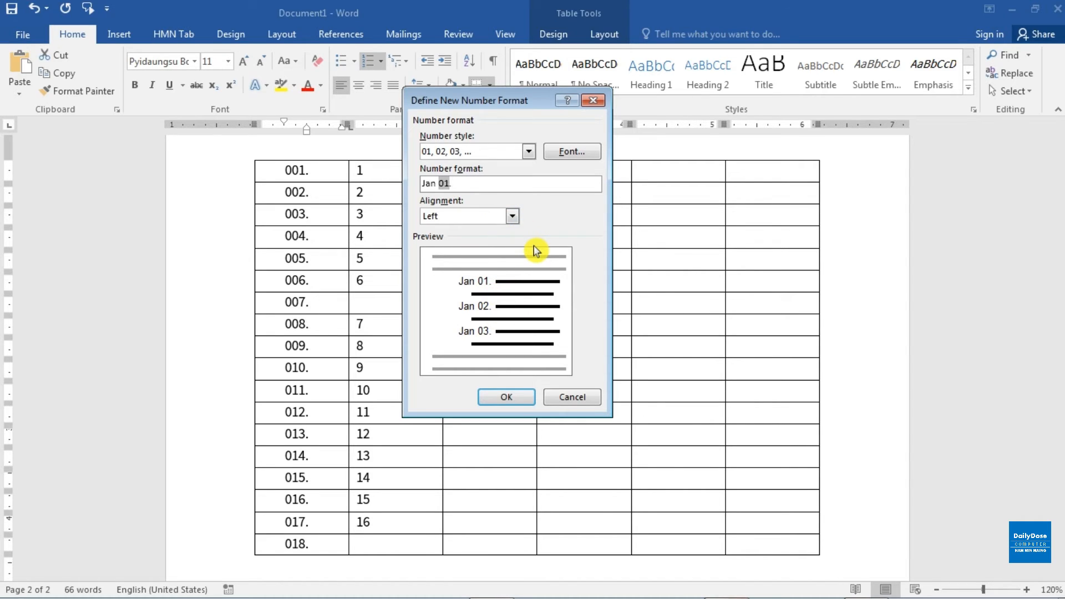
pyautogui.press('BackSpace')
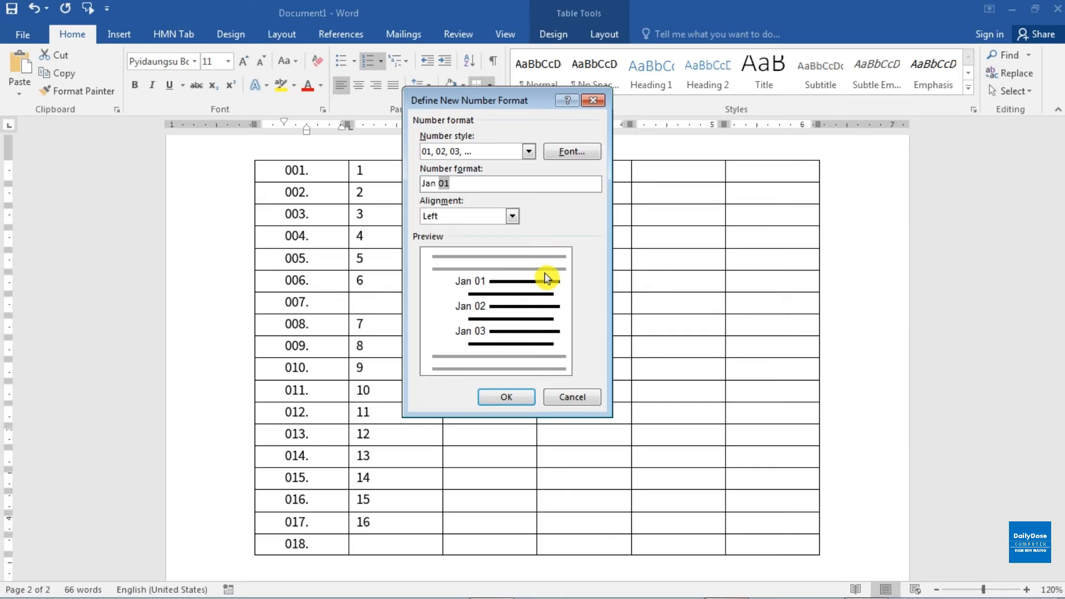
pyautogui.click(504, 400)
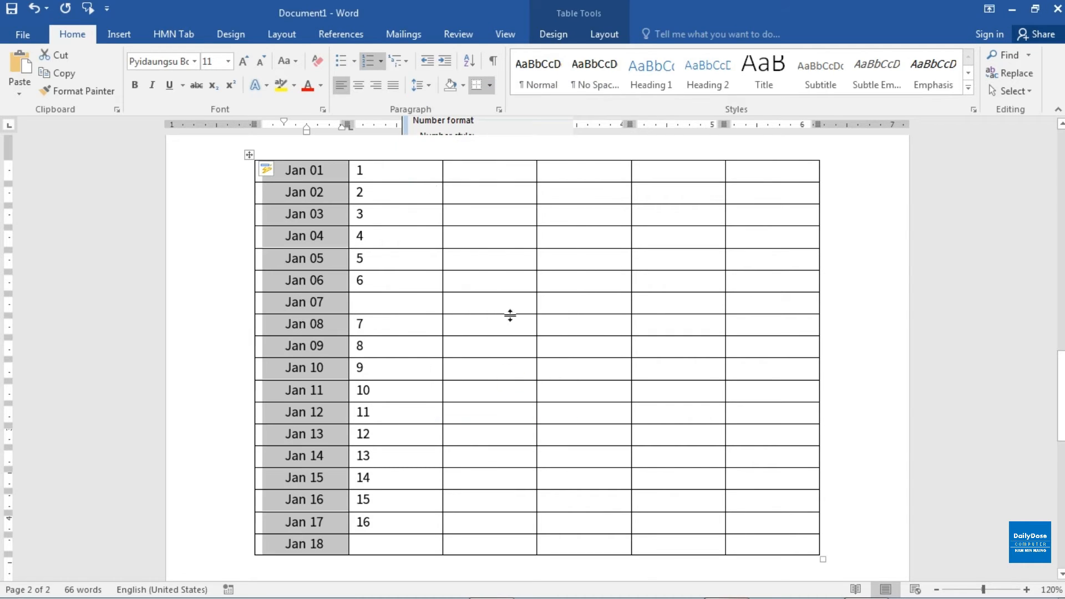
pyautogui.click(329, 193)
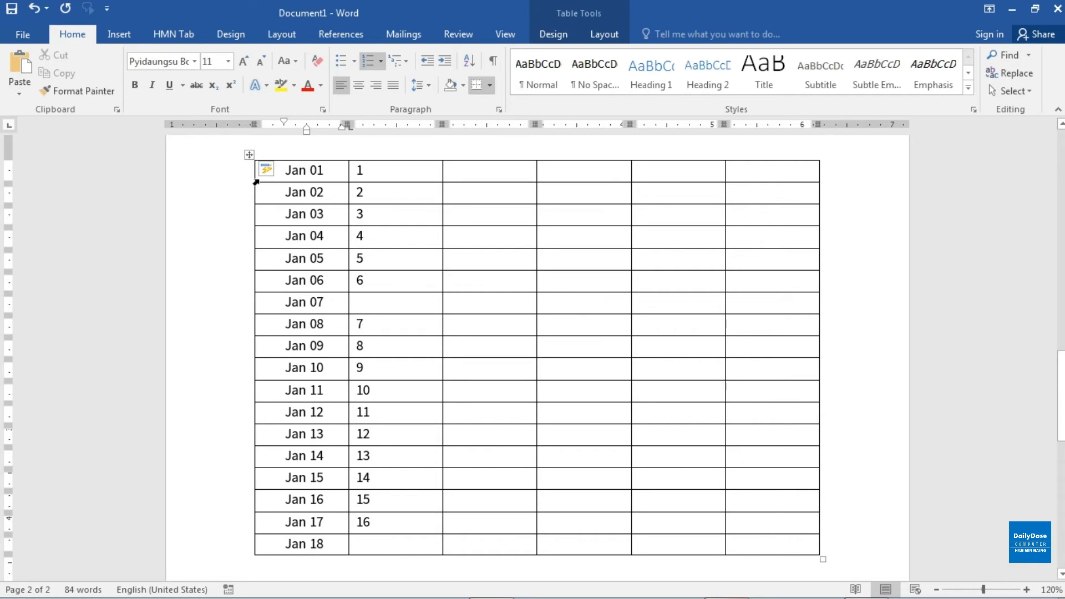
# Define a new number format "HMN 01" for the table's whole first column, replacing the Jan prefix
pyautogui.moveTo(257, 182); pyautogui.dragTo(287, 542)
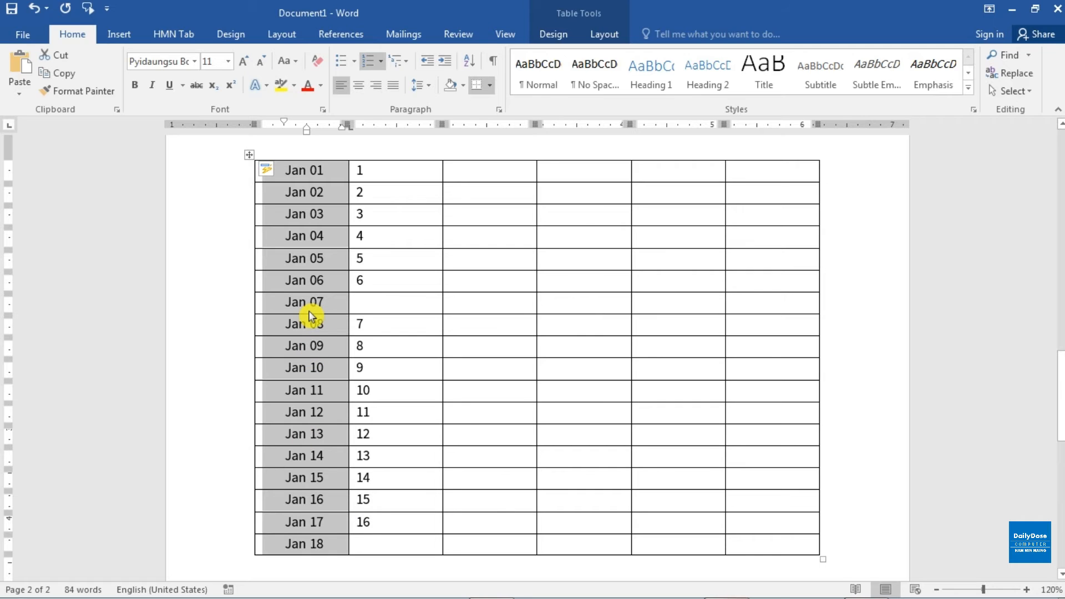
pyautogui.click(380, 61)
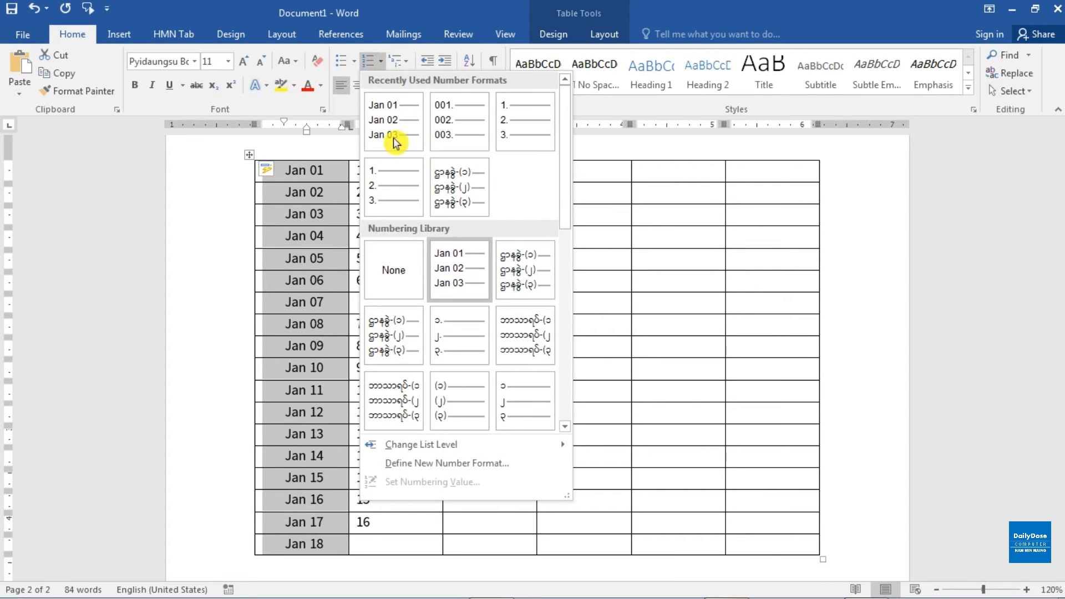
pyautogui.click(499, 468)
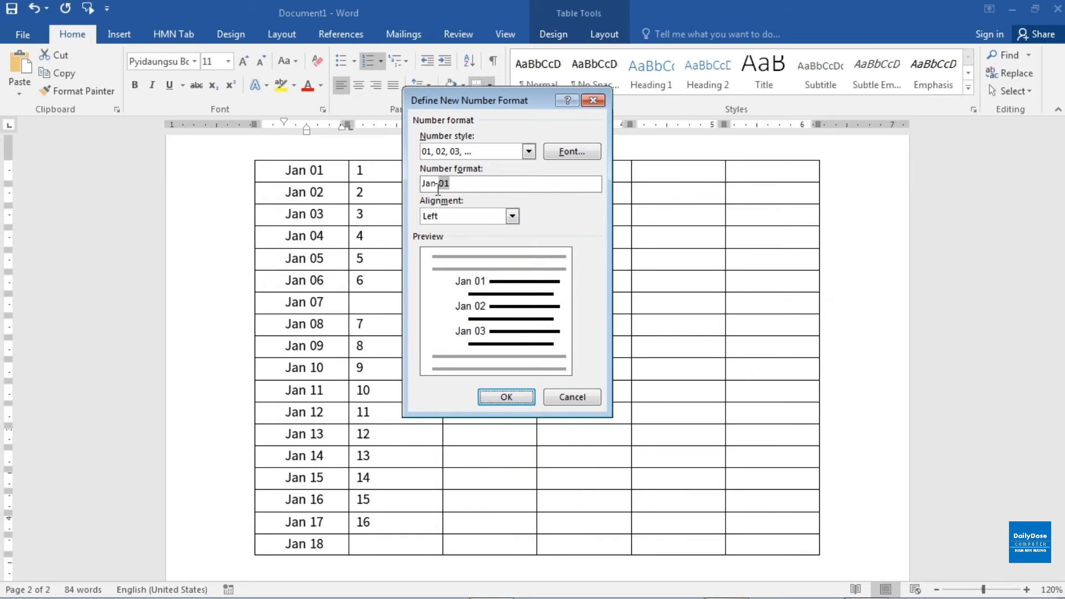
pyautogui.click(437, 185)
pyautogui.press('BackSpace')
pyautogui.press('BackSpace')
pyautogui.press('BackSpace')
pyautogui.press('BackSpace')
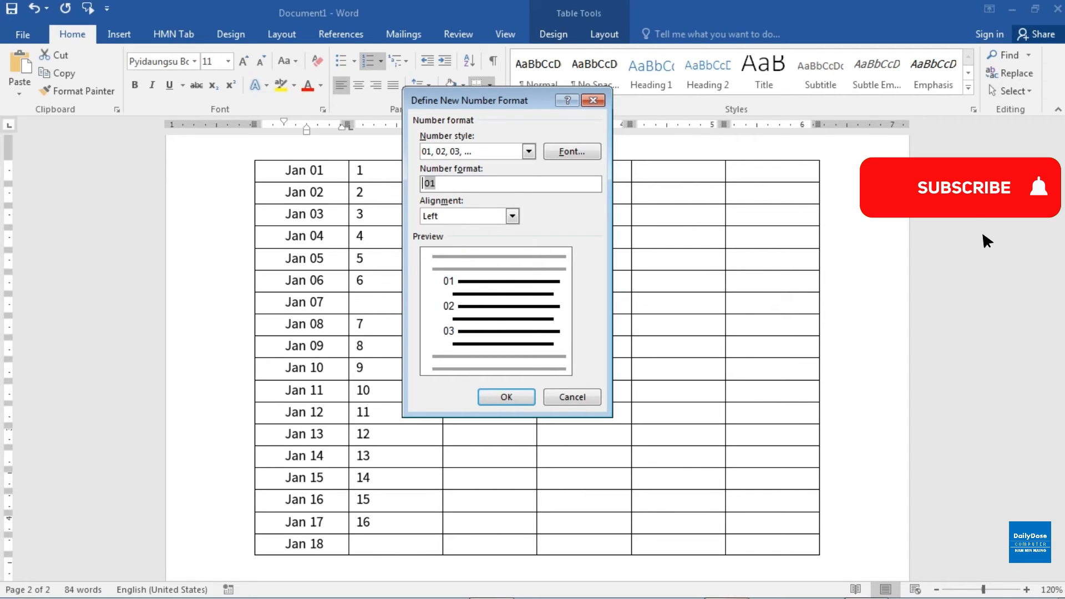
pyautogui.write('HM')
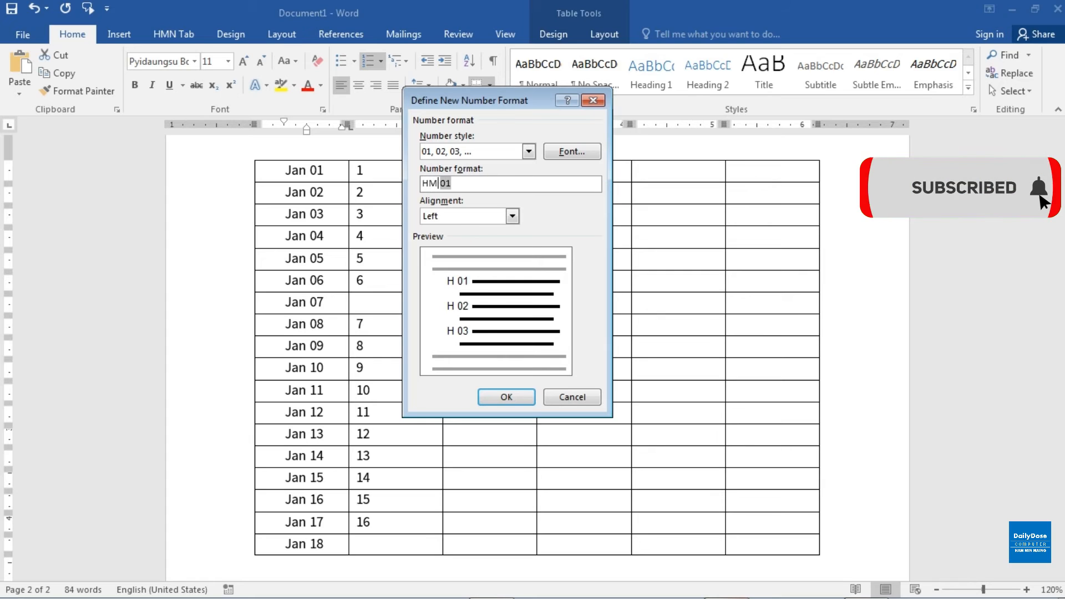
pyautogui.write('N')
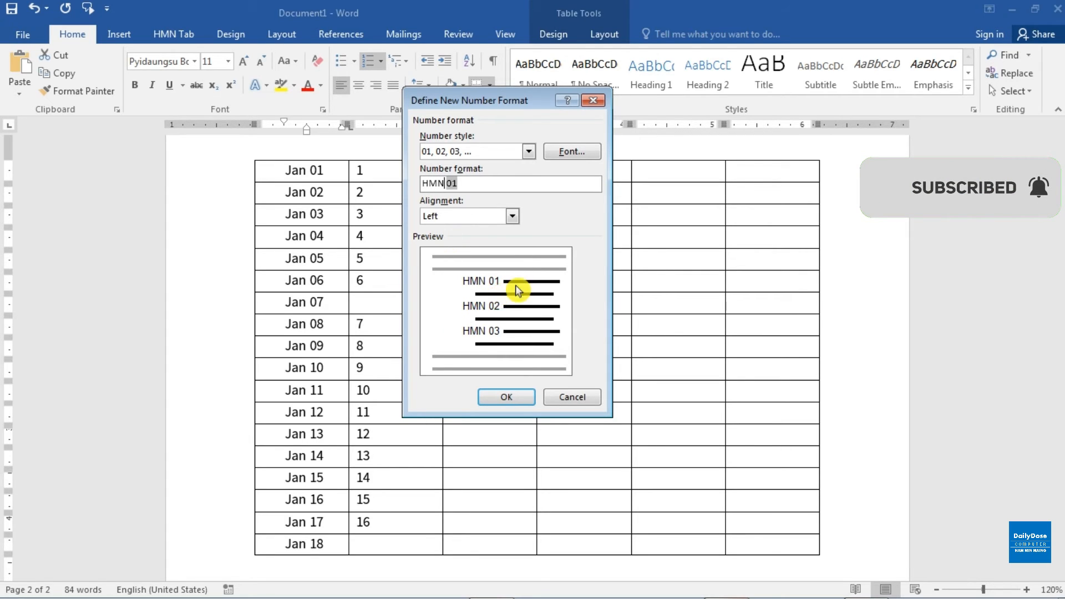
pyautogui.click(506, 397)
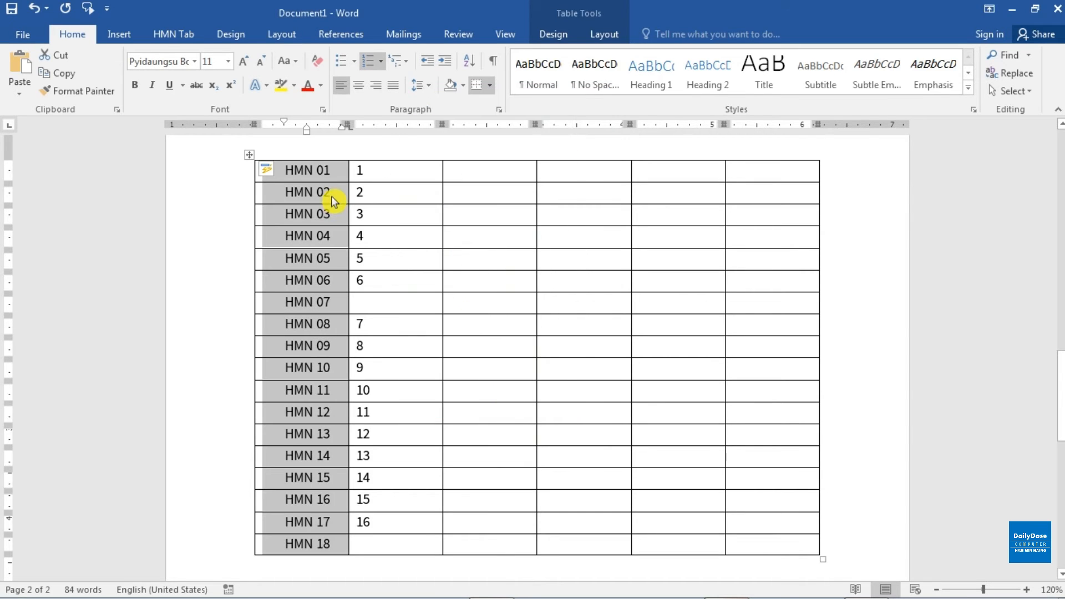
pyautogui.click(335, 180)
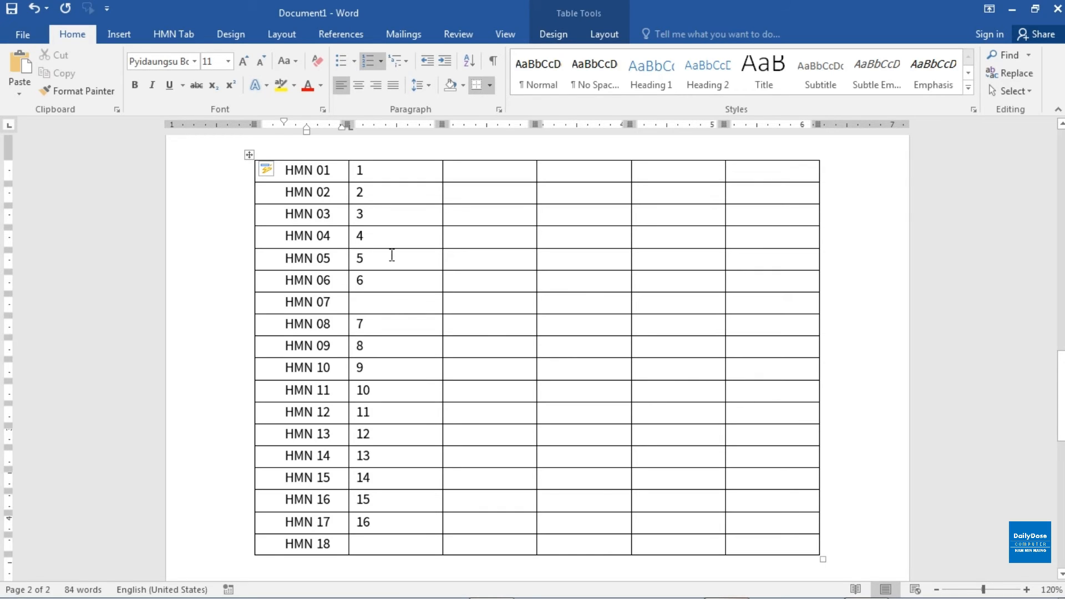
# Number the table's empty third column automatically with the 1., 2., 3. format from the numbering library
pyautogui.moveTo(445, 176); pyautogui.dragTo(471, 546)
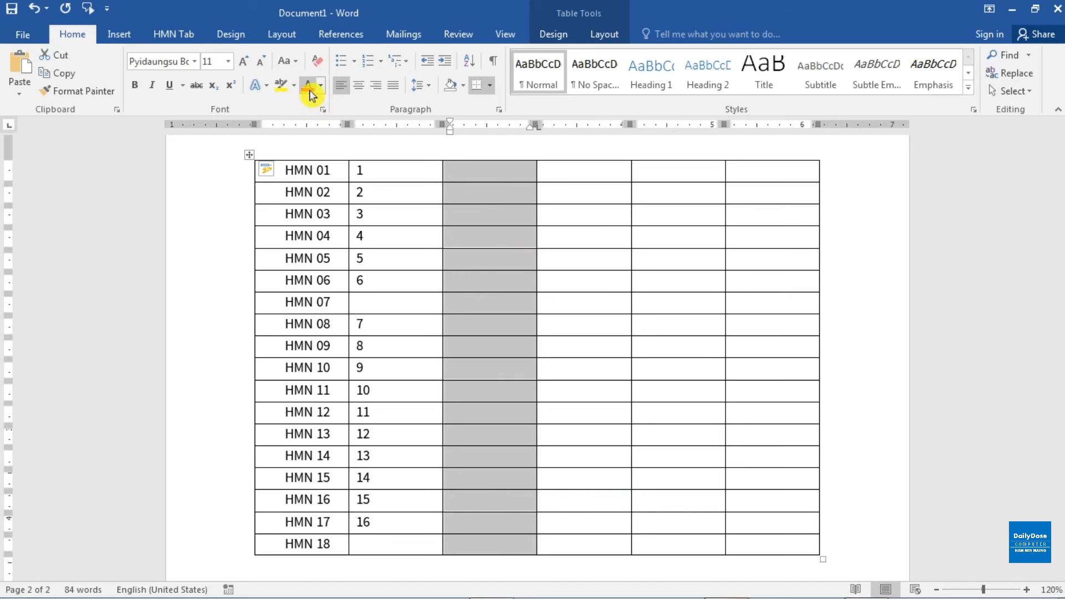
pyautogui.click(380, 61)
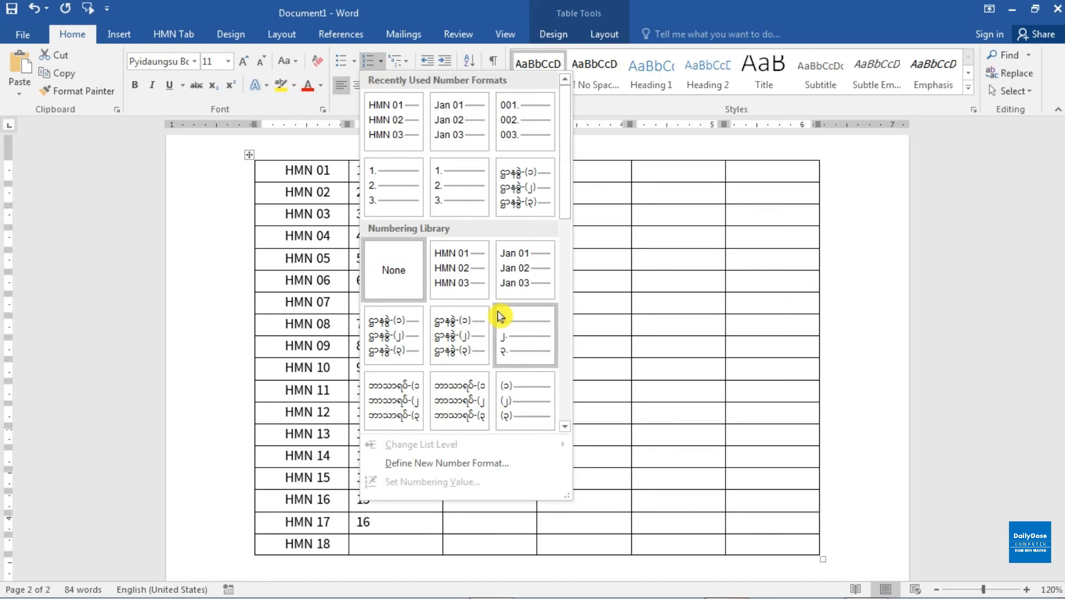
pyautogui.scroll(-5, 487, 310)
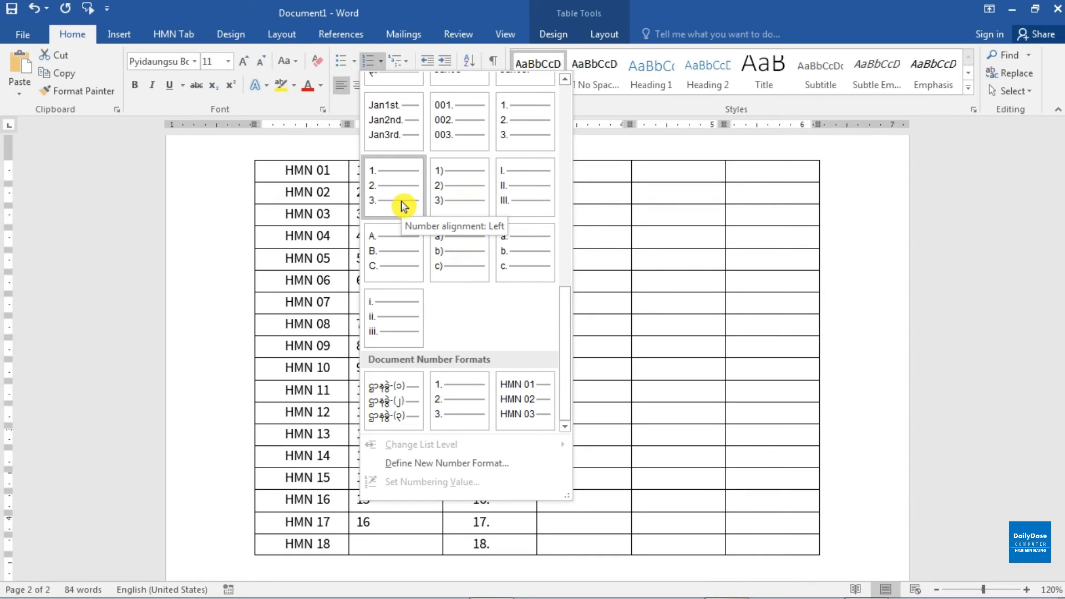
pyautogui.scroll(3, 403, 206)
pyautogui.scroll(-3, 402, 206)
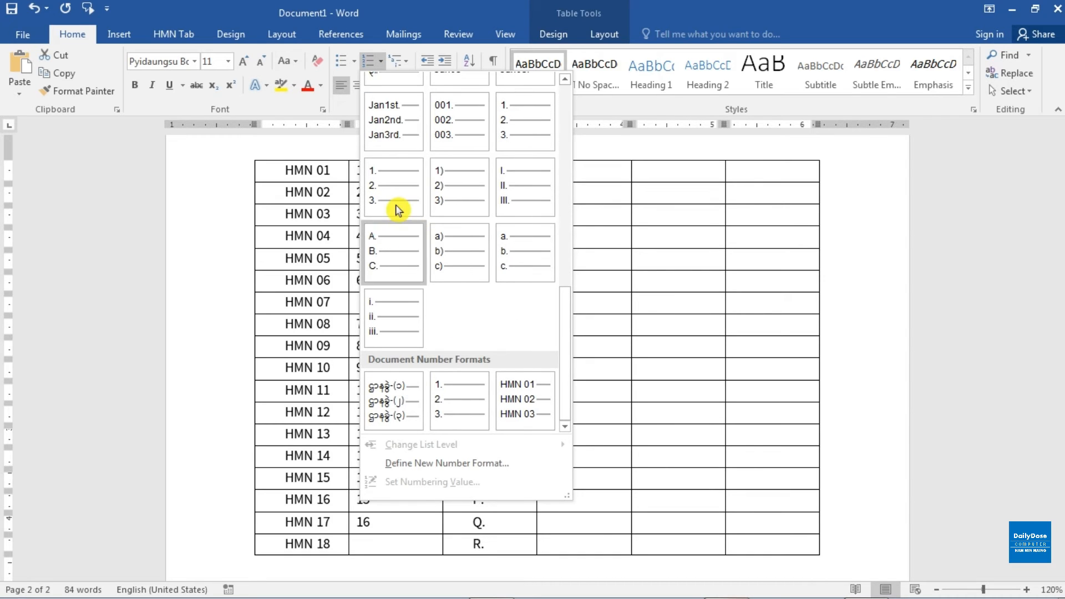
pyautogui.click(396, 207)
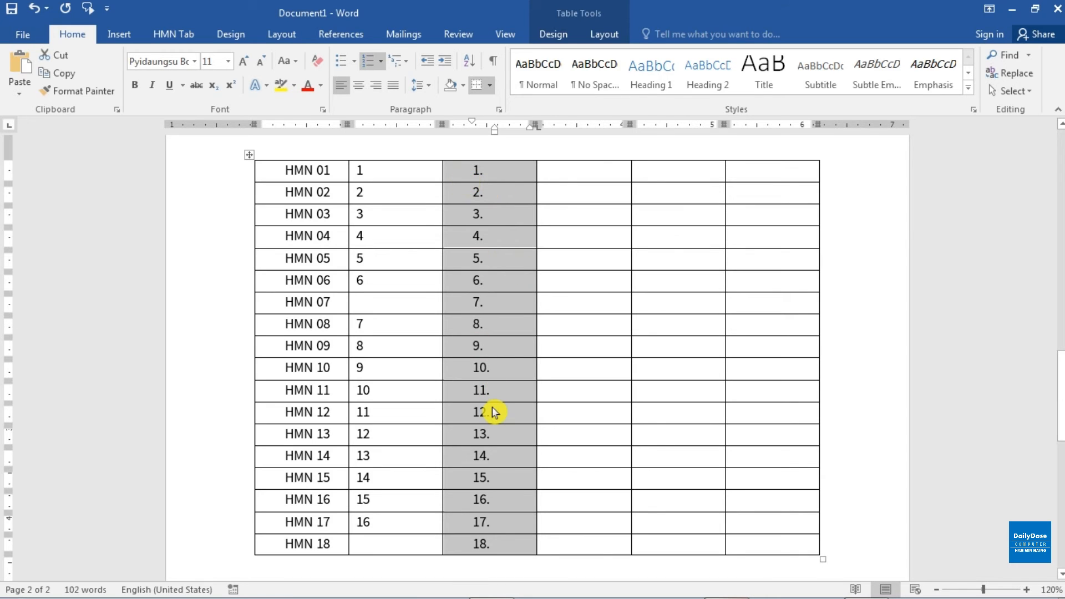
# Define a new number format for the third column using the Pyidaungsu Numbers font, Regular, size 11, and apply it
pyautogui.click(381, 61)
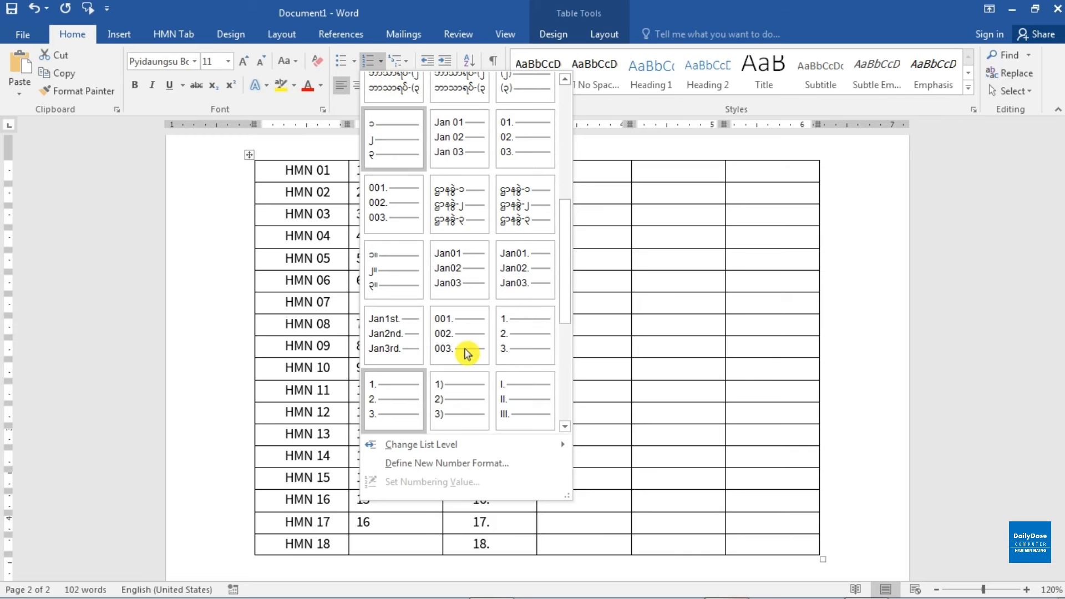
pyautogui.click(517, 469)
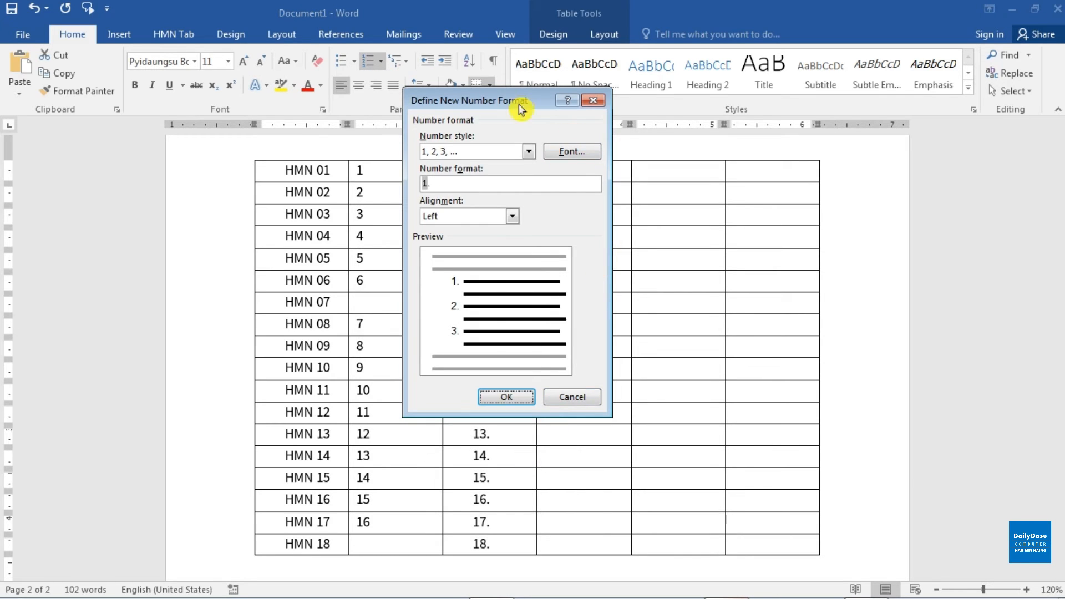
pyautogui.moveTo(484, 107); pyautogui.dragTo(552, 107)
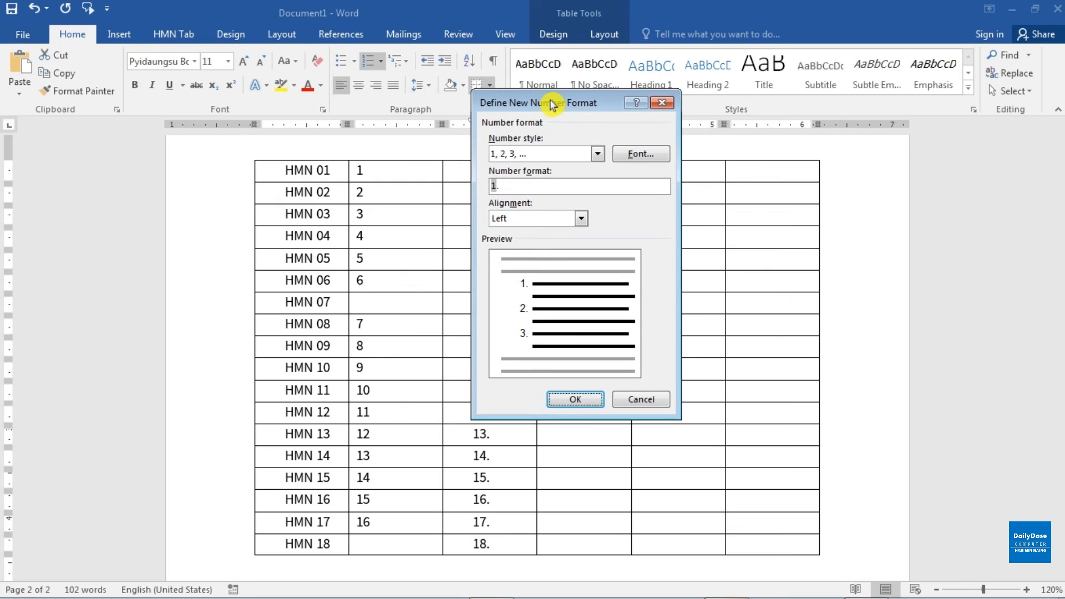
pyautogui.click(643, 155)
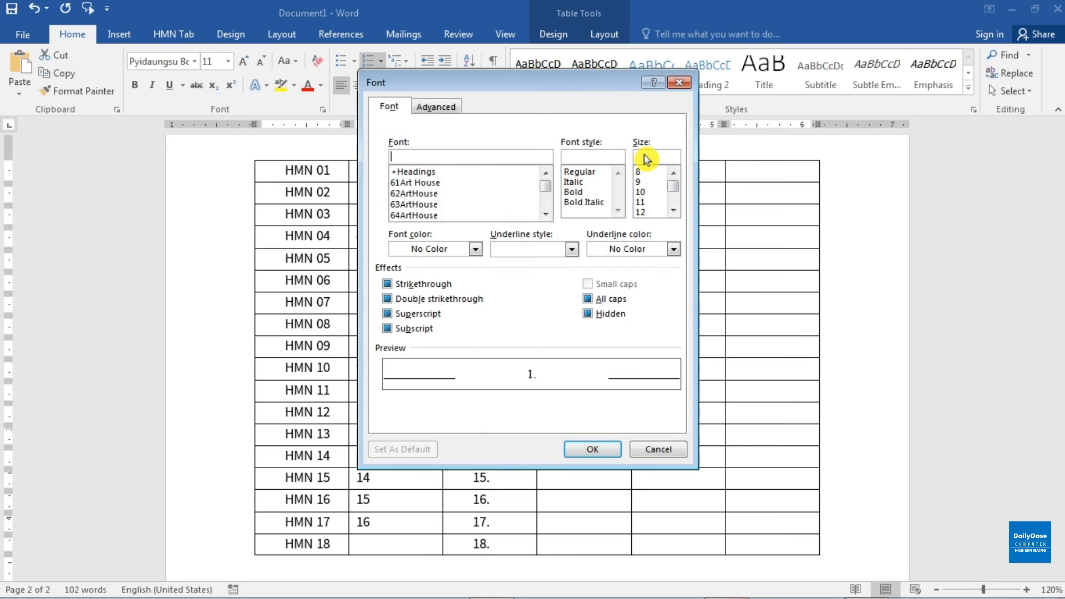
pyautogui.click(426, 160)
pyautogui.write('pyi')
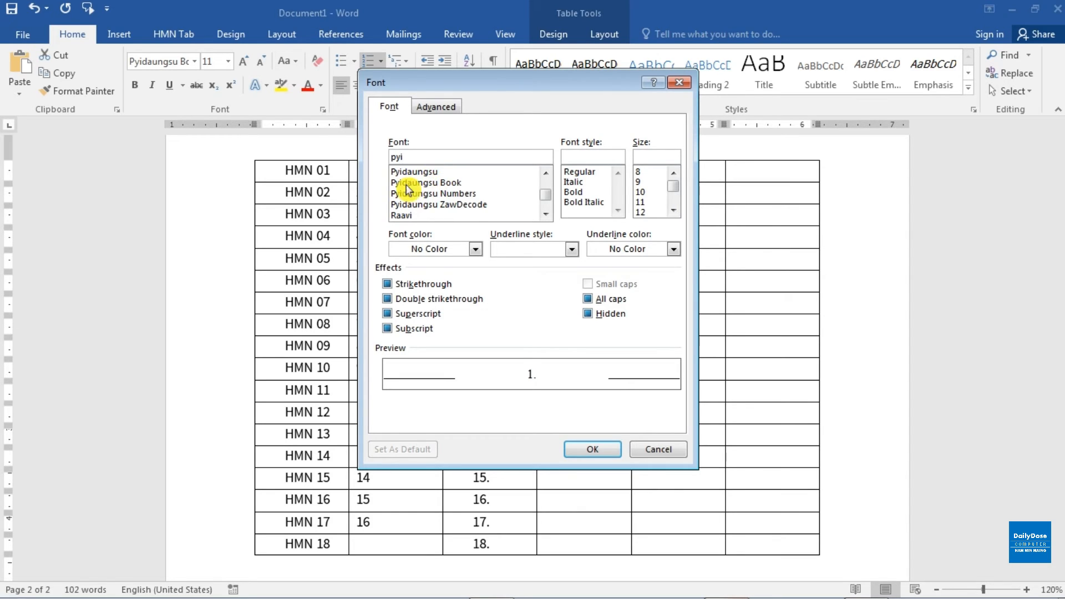
pyautogui.click(469, 195)
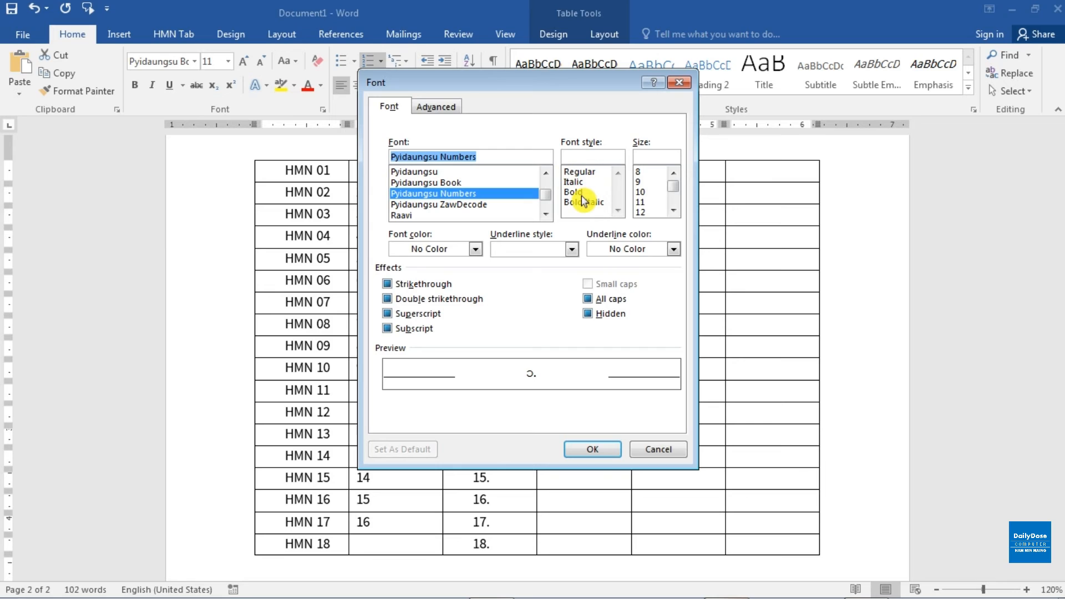
pyautogui.click(591, 172)
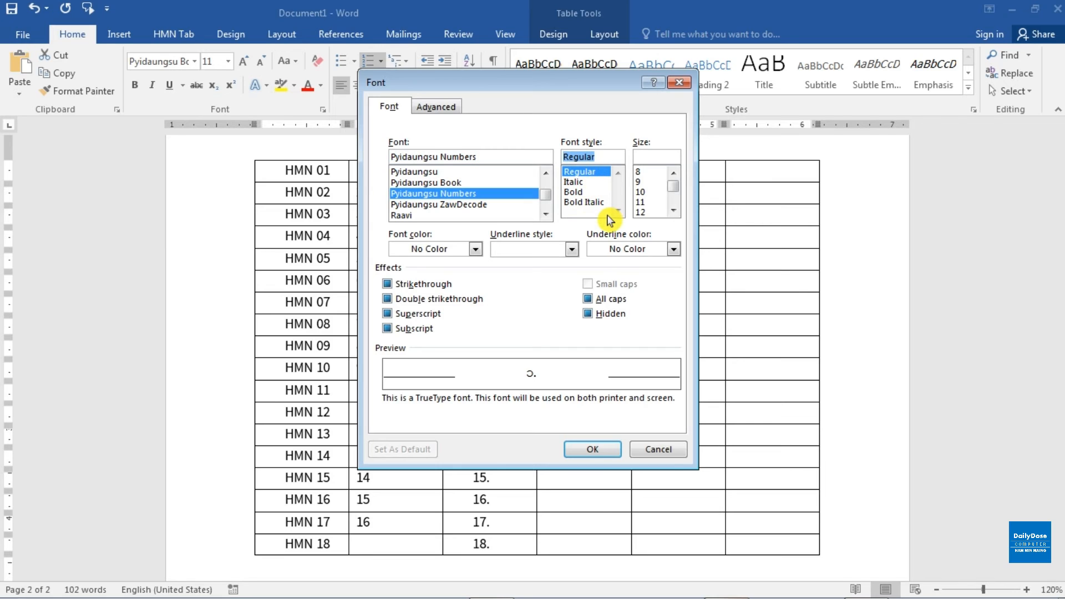
pyautogui.click(643, 202)
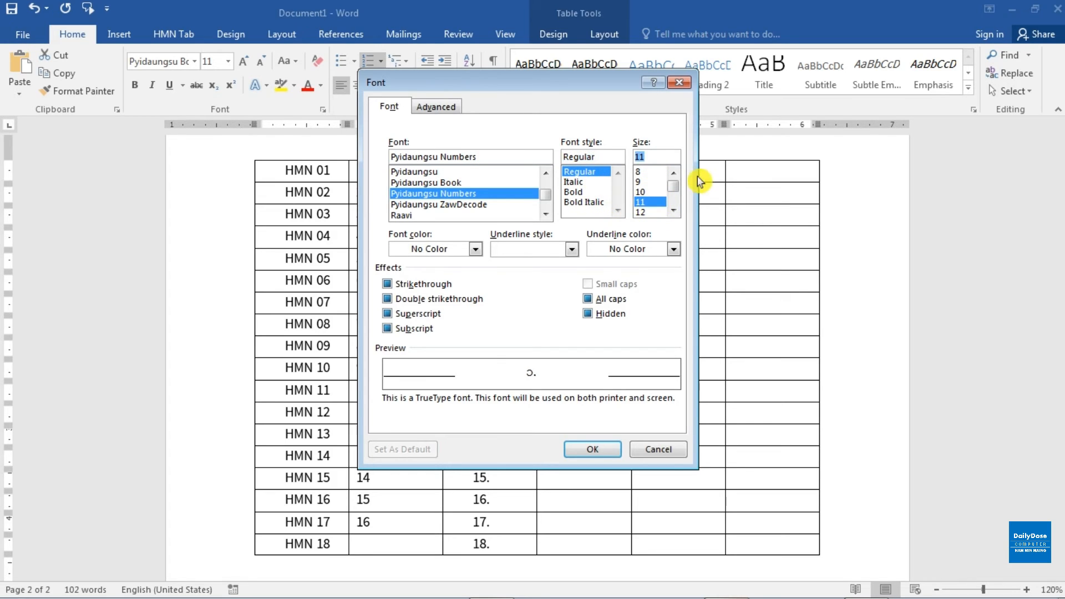
pyautogui.click(592, 449)
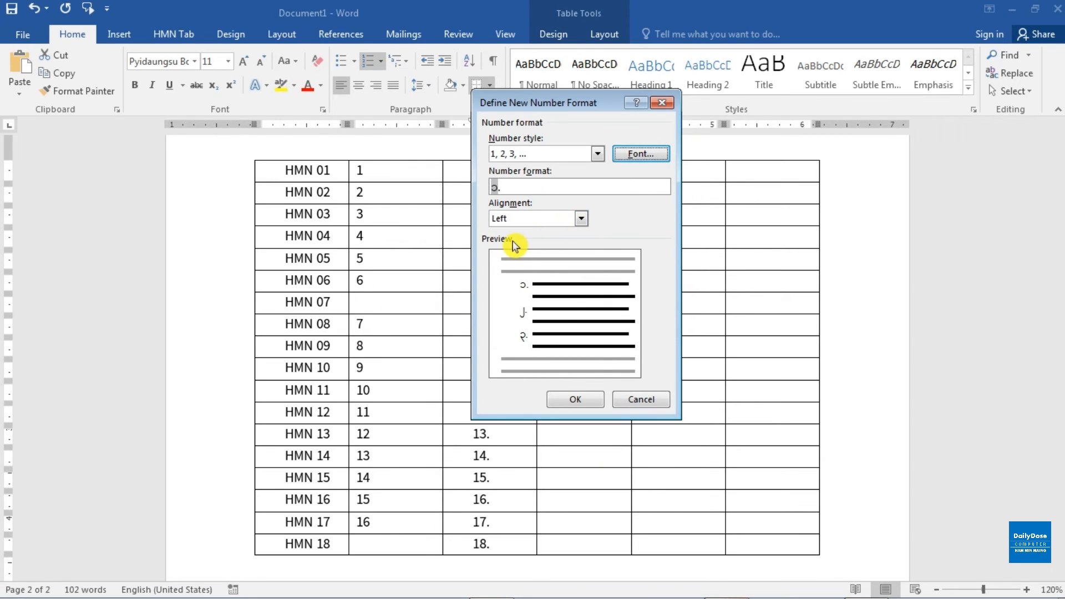
pyautogui.click(587, 401)
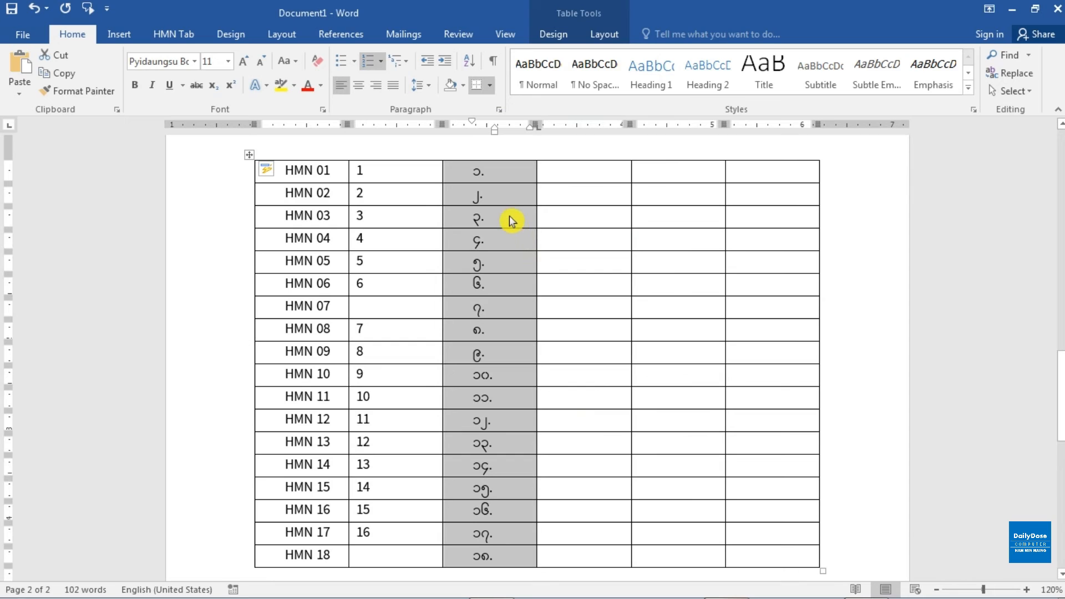
pyautogui.click(503, 198)
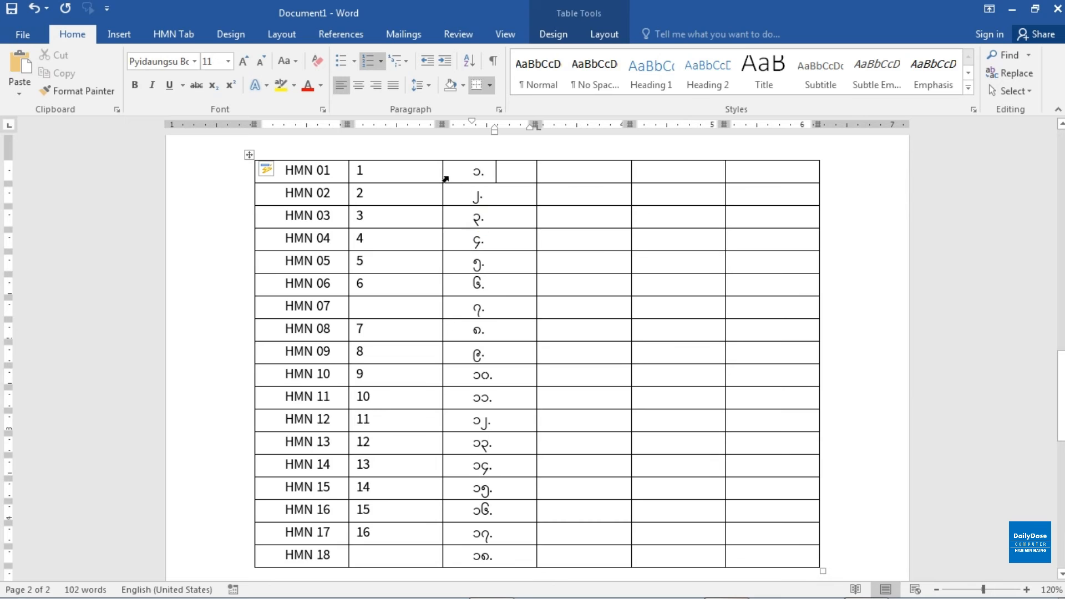
# Change the third column's number format to "၁။", replacing the period with the Myanmar section mark, and apply it
pyautogui.moveTo(446, 172); pyautogui.dragTo(473, 553)
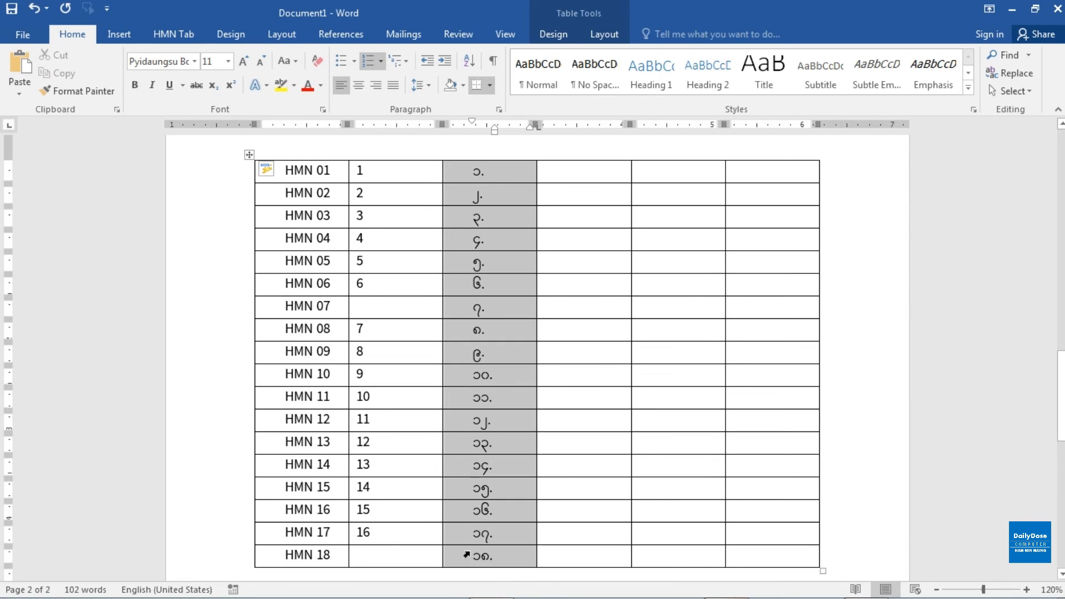
pyautogui.click(381, 61)
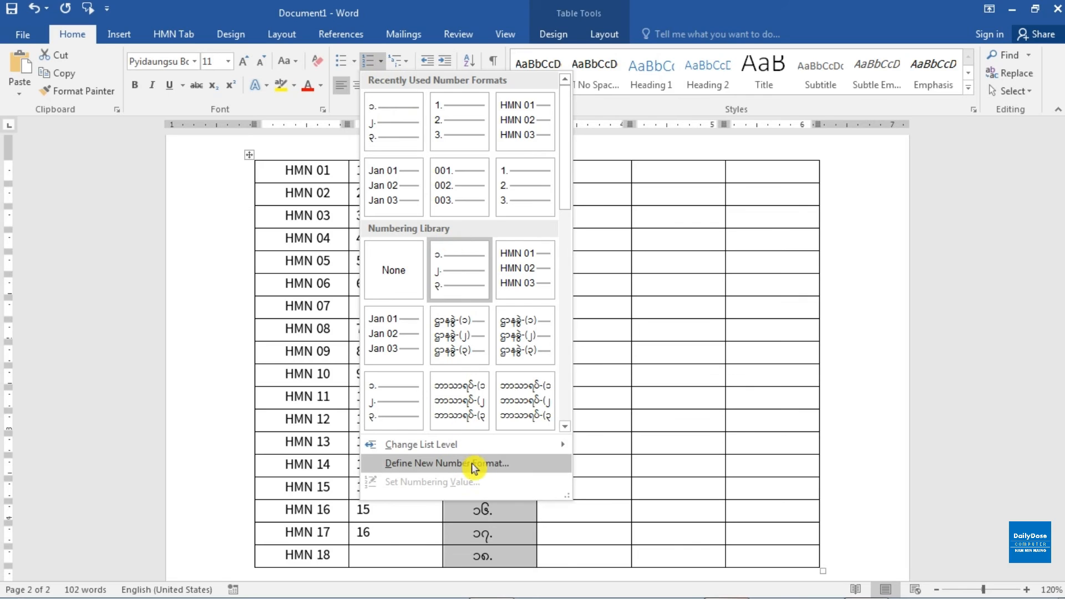
pyautogui.click(514, 467)
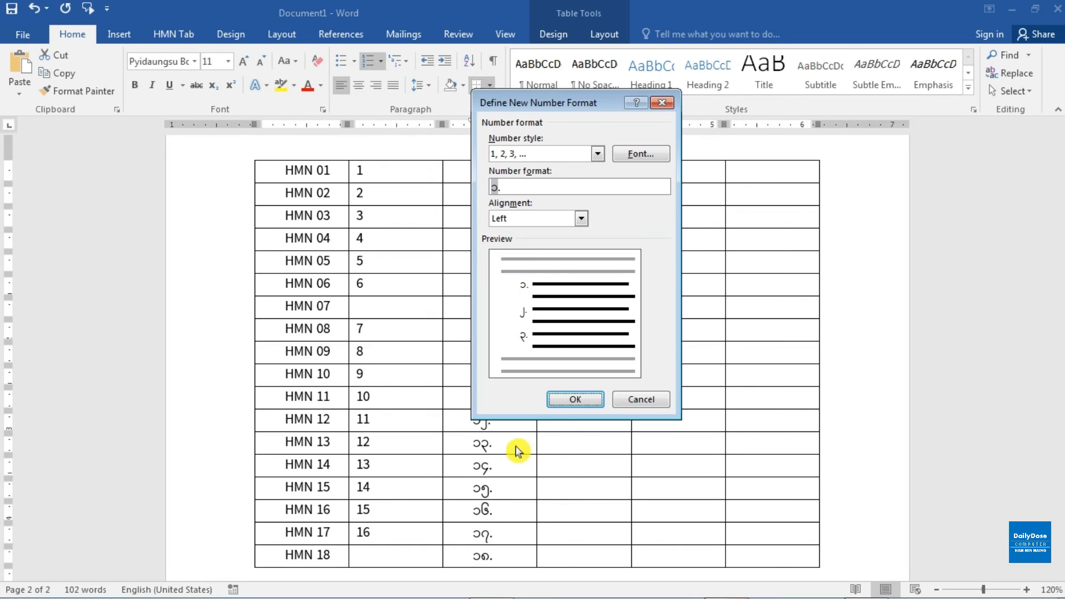
pyautogui.click(517, 187)
pyautogui.press('BackSpace')
pyautogui.write('။')
pyautogui.click(577, 405)
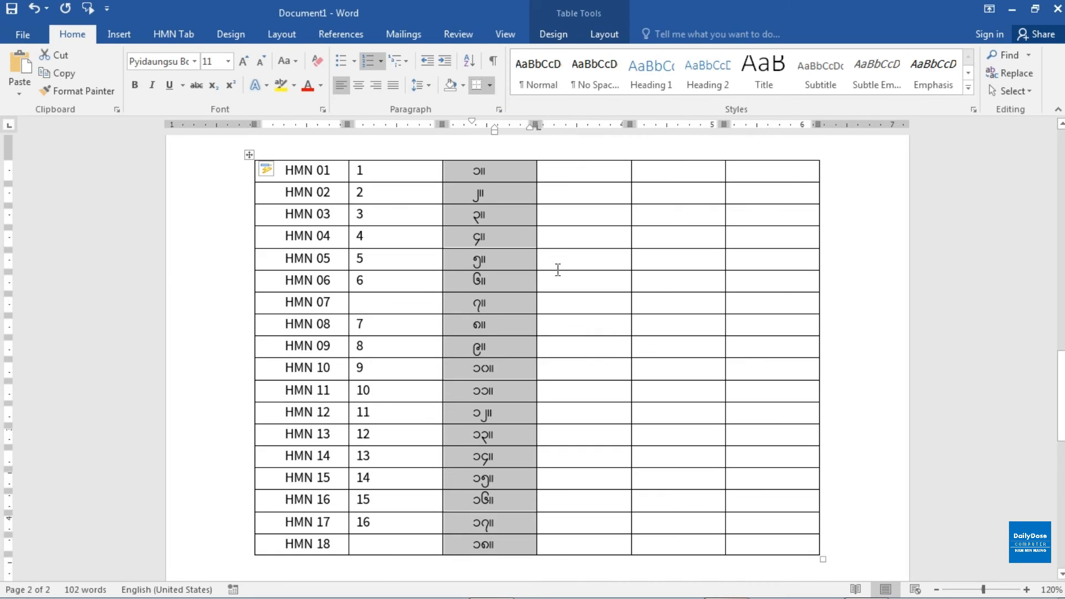
pyautogui.click(509, 198)
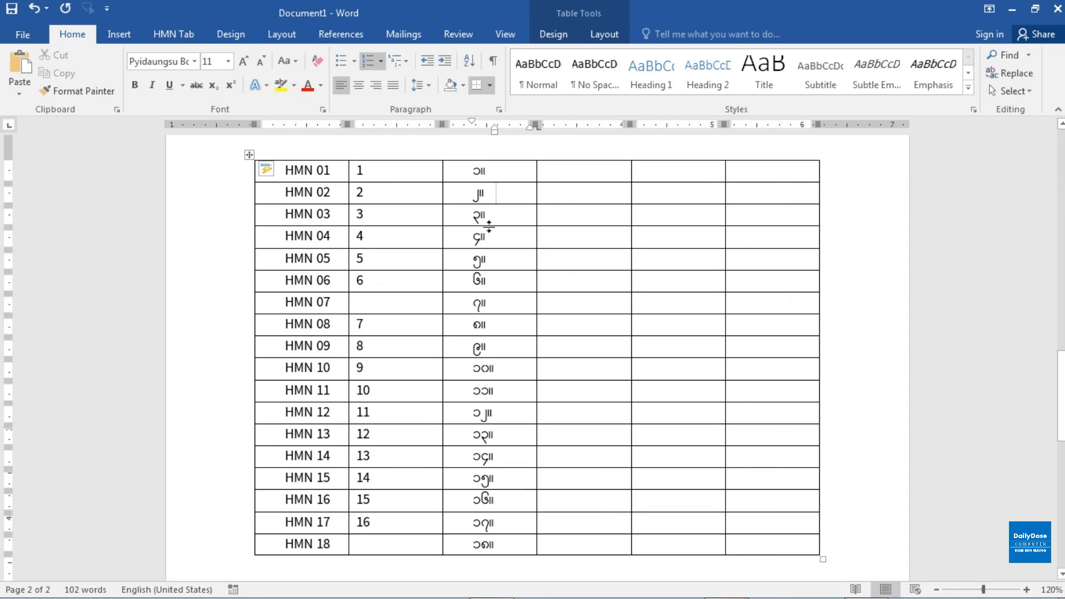
# Define the third column's number format as "(၁)", enclosing the Myanmar number in parentheses instead of the section mark
pyautogui.moveTo(444, 173); pyautogui.dragTo(480, 546)
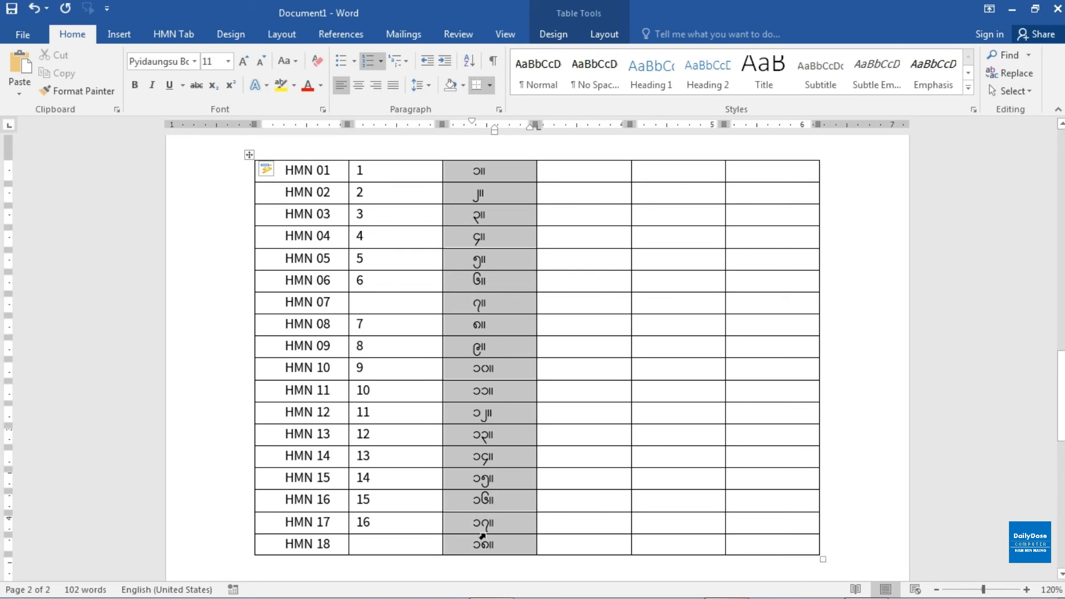
pyautogui.click(380, 61)
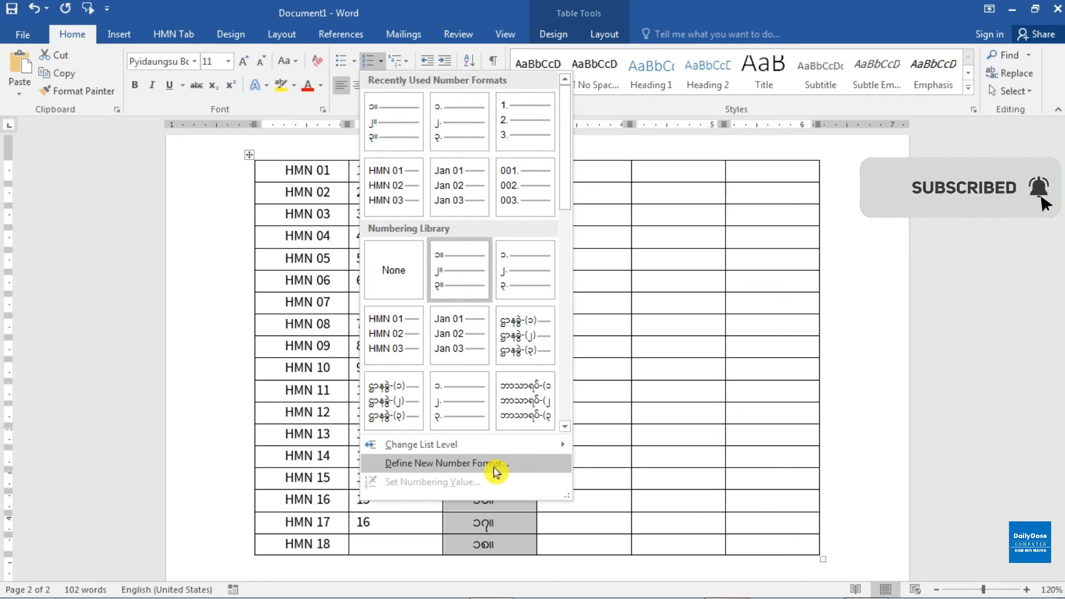
pyautogui.click(508, 465)
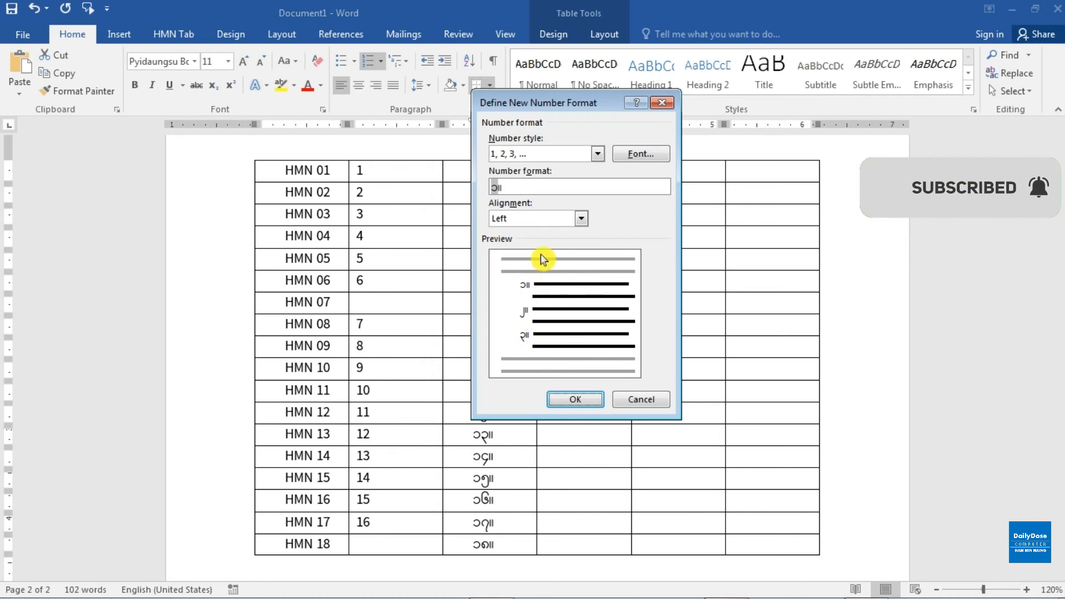
pyautogui.click(526, 188)
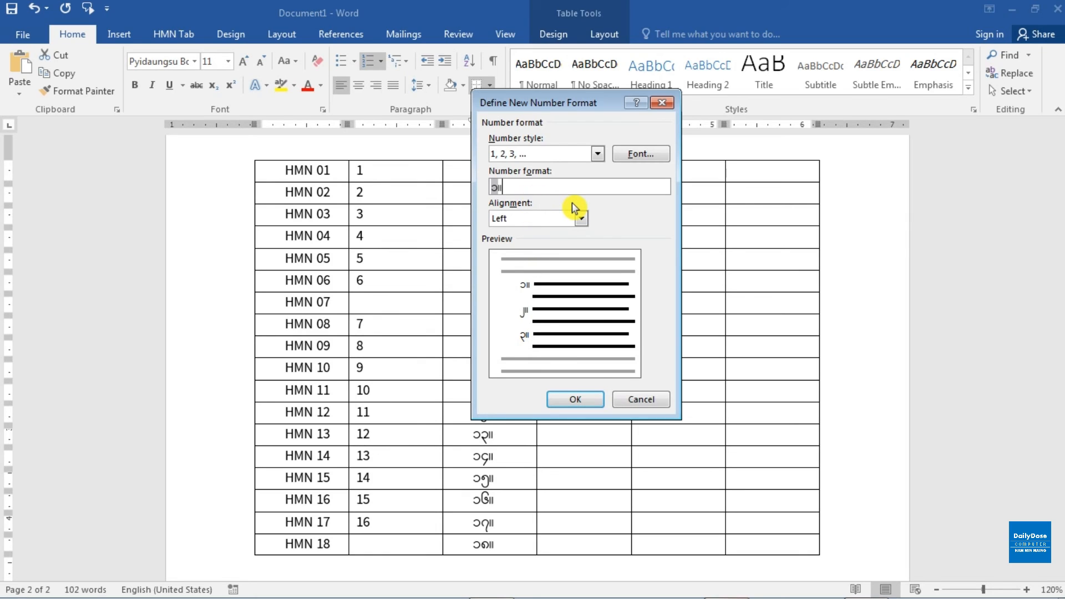
pyautogui.press('BackSpace')
pyautogui.write(')')
pyautogui.write('(')
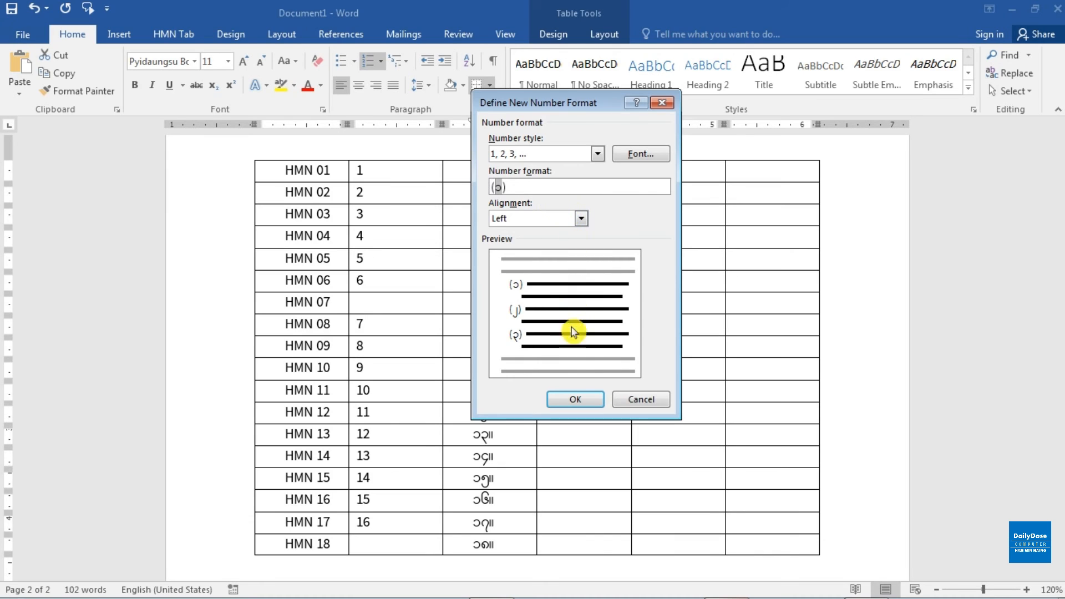
pyautogui.click(579, 400)
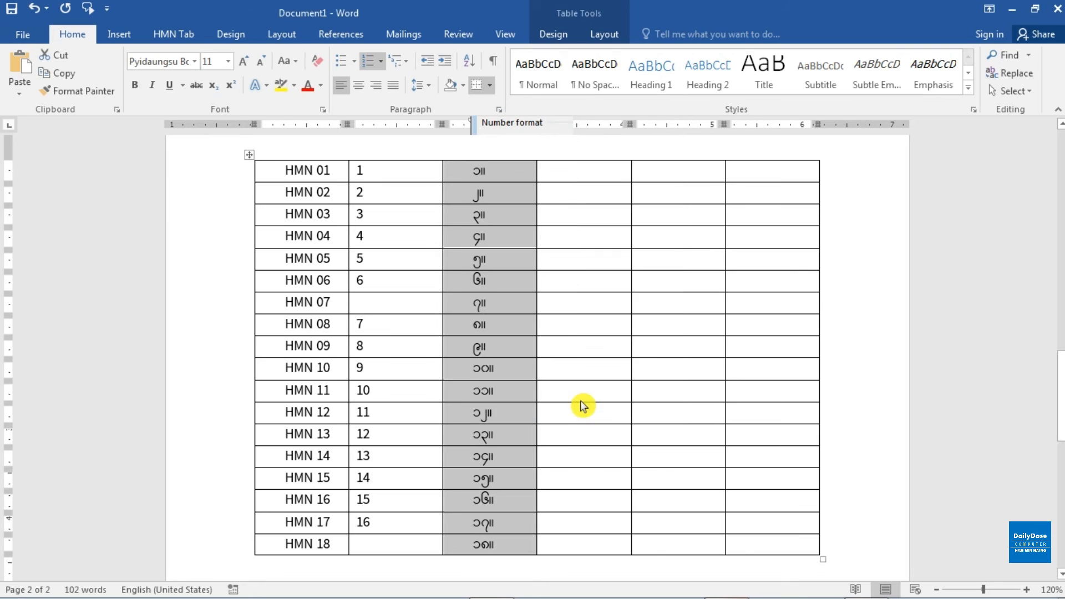
# Define a new number format for the whole third column, confirming the Pyidaungsu Numbers font, Regular, size 11
pyautogui.click(511, 180)
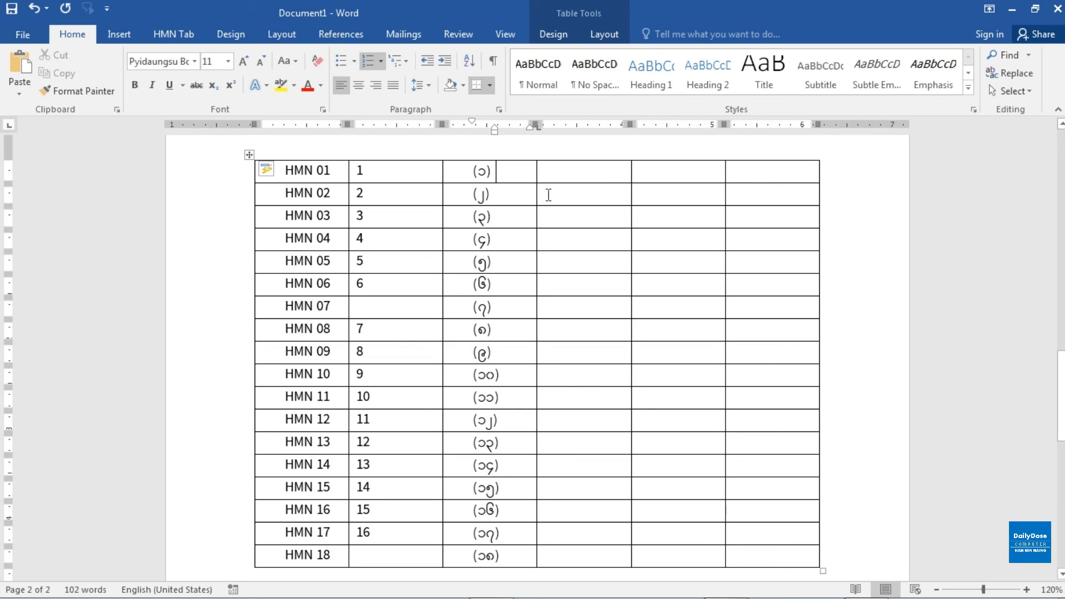
pyautogui.click(443, 173)
pyautogui.moveTo(497, 376); pyautogui.dragTo(488, 581)
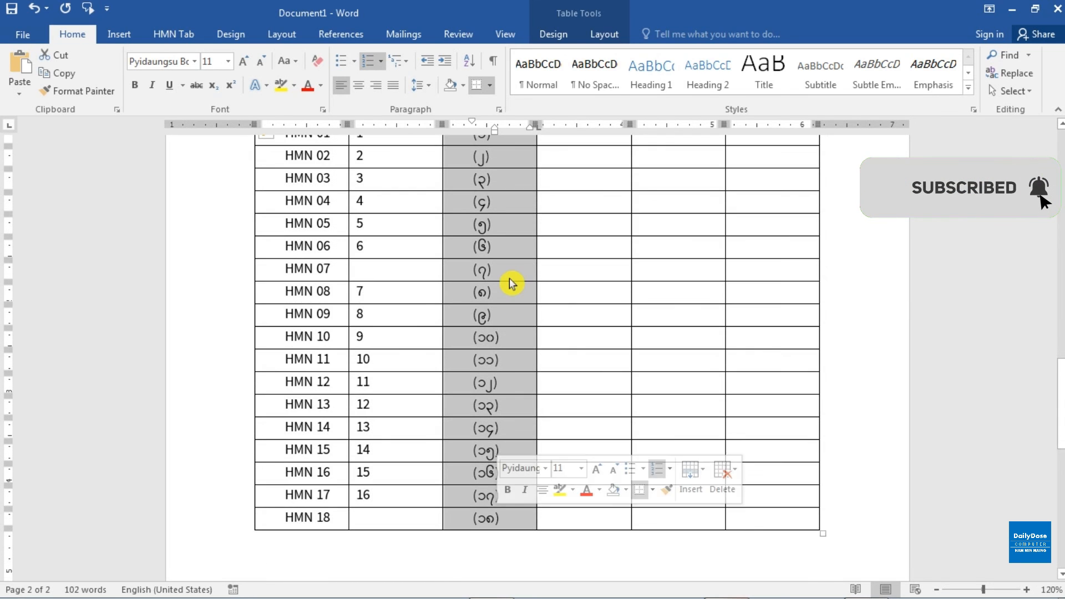
pyautogui.scroll(2, 511, 283)
pyautogui.hotkey('ctrl', 'v')
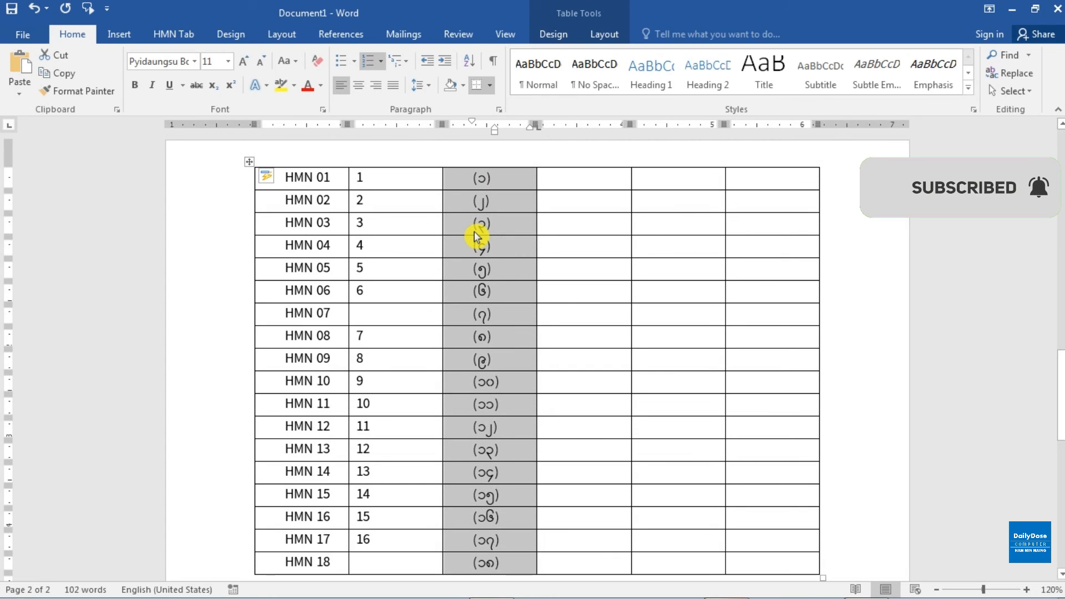
pyautogui.click(381, 62)
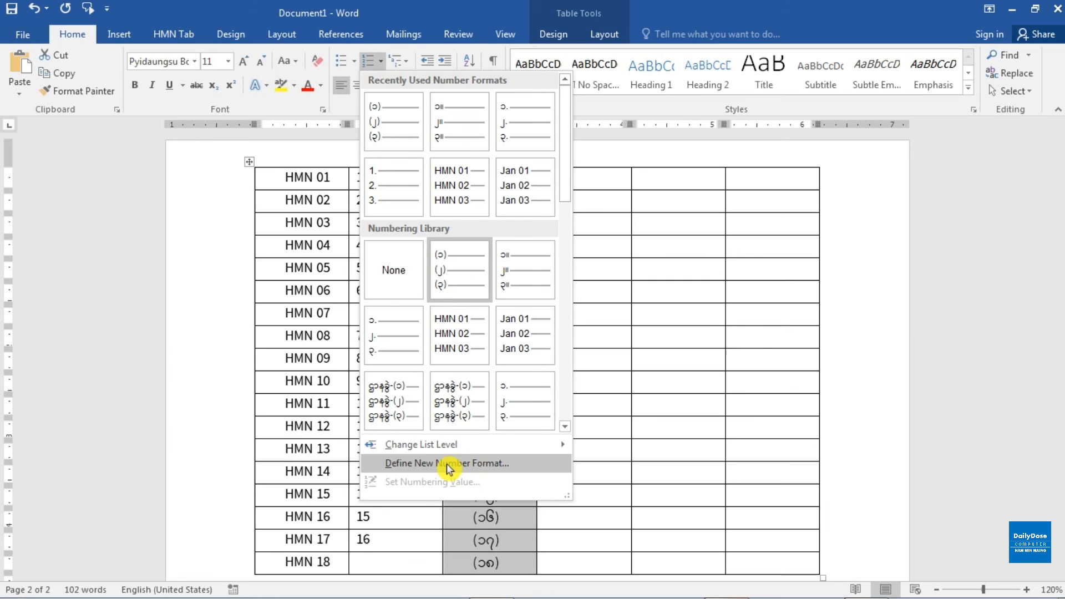
pyautogui.click(511, 469)
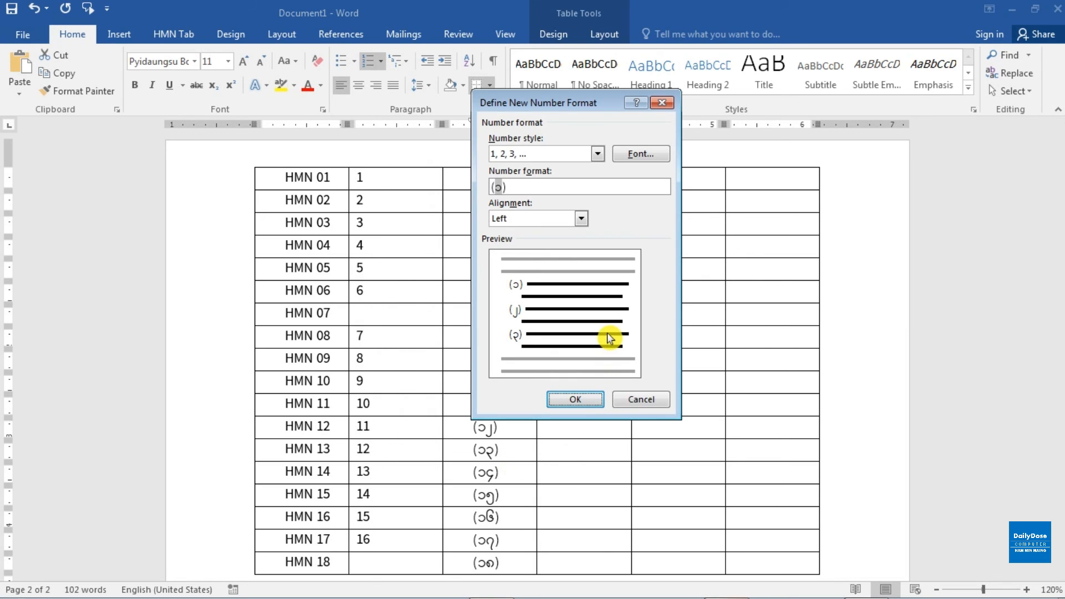
pyautogui.click(636, 153)
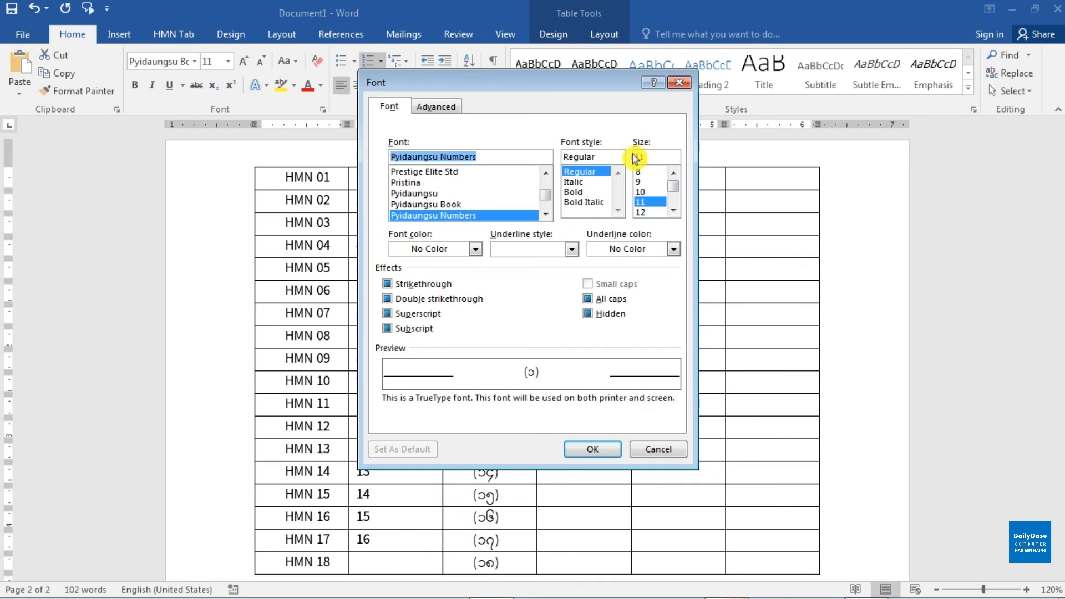
pyautogui.click(486, 158)
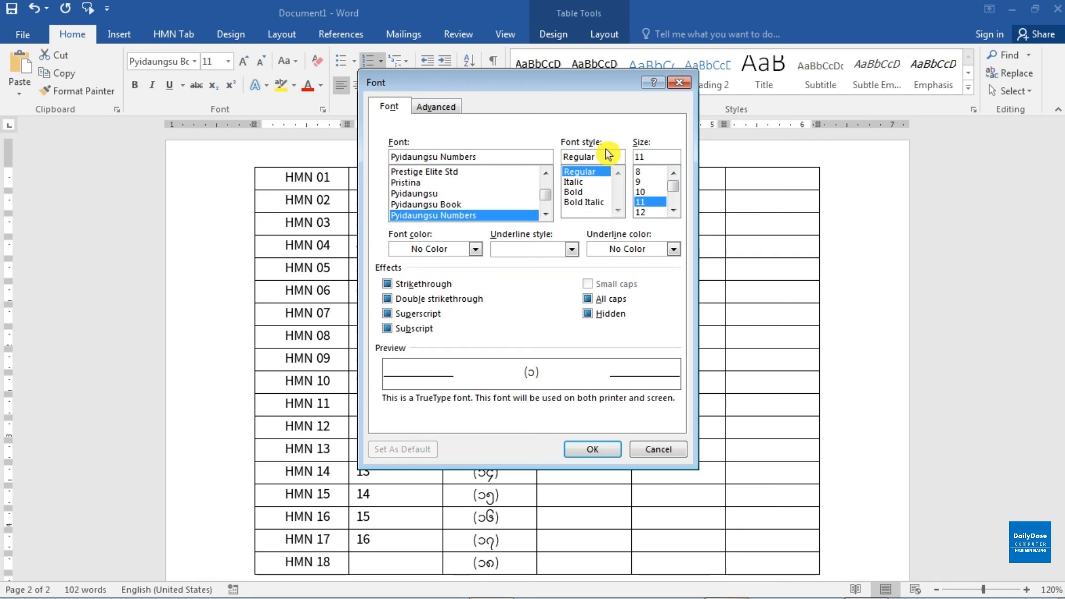
pyautogui.click(609, 449)
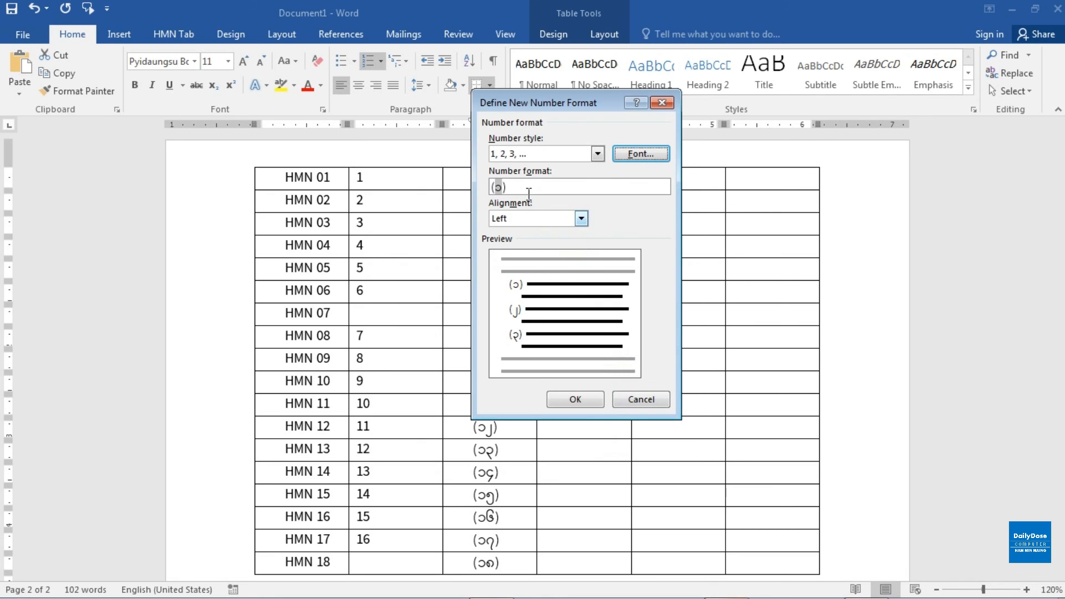
# Add the prefix "ဌာနခွဲ-" before the parenthesised Myanmar number in the third column's number format and apply it
pyautogui.click(492, 188)
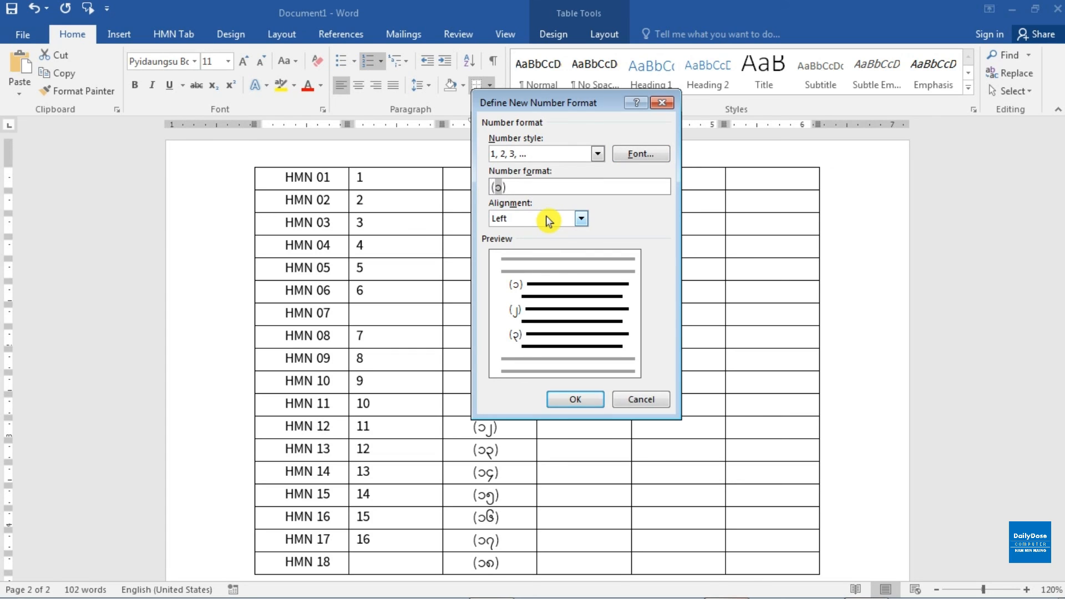
pyautogui.write('ဌာနခွဲ')
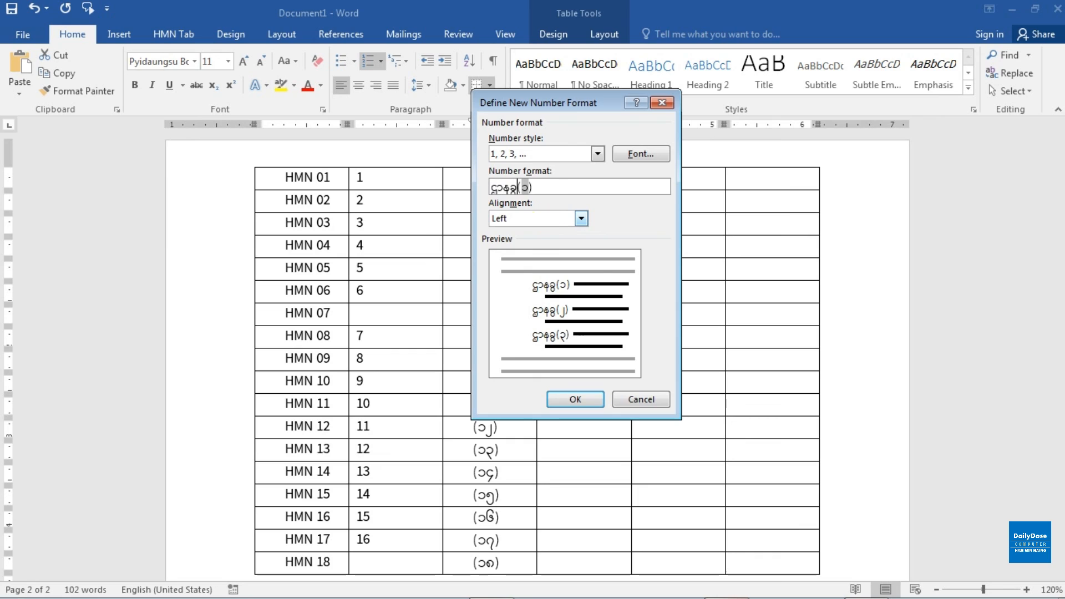
pyautogui.write('-')
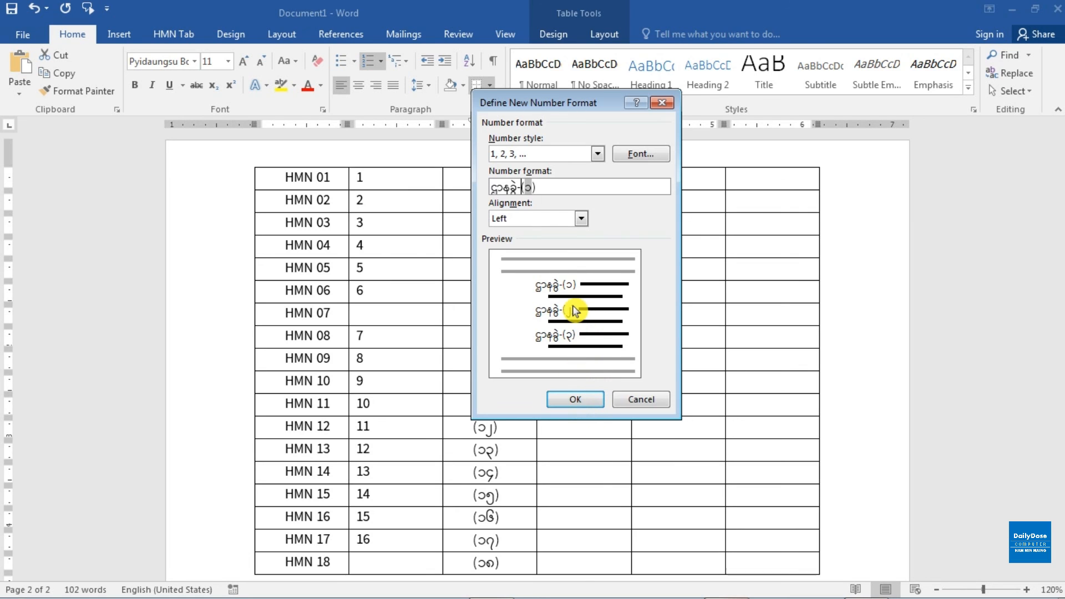
pyautogui.click(581, 403)
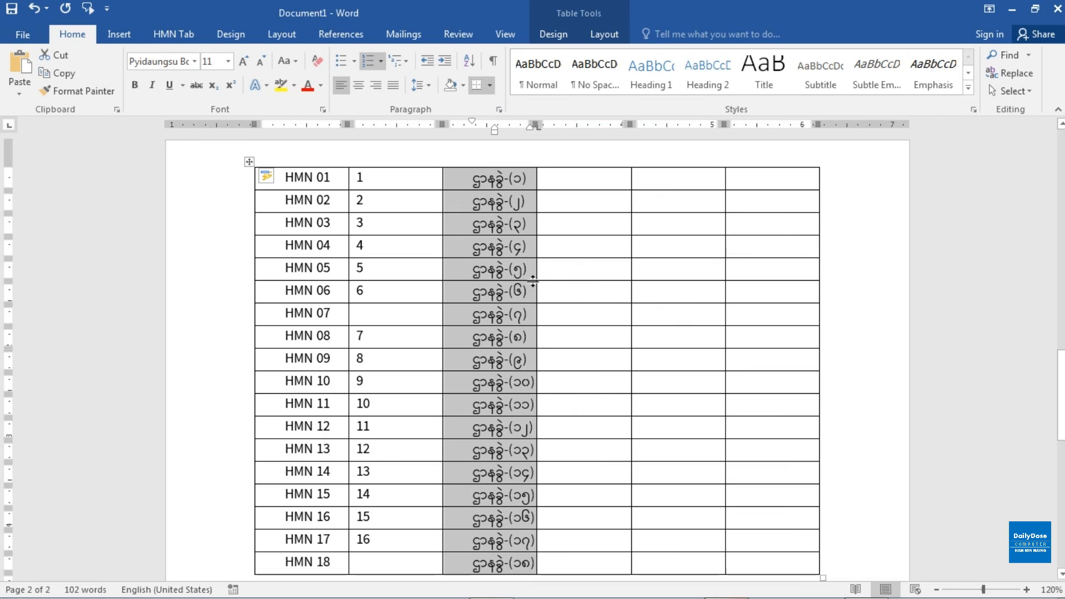
pyautogui.click(554, 265)
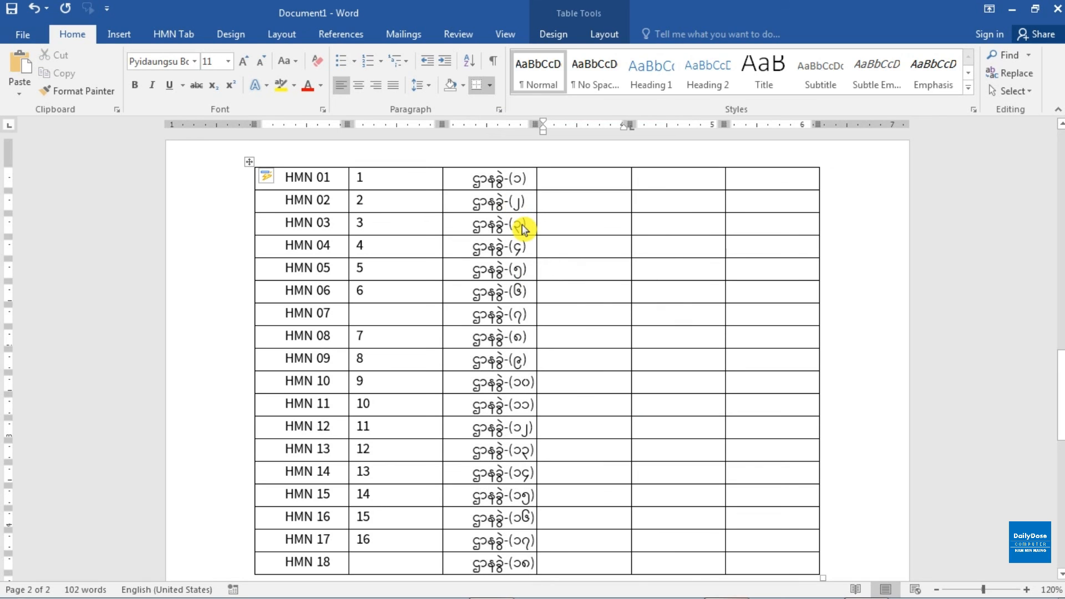